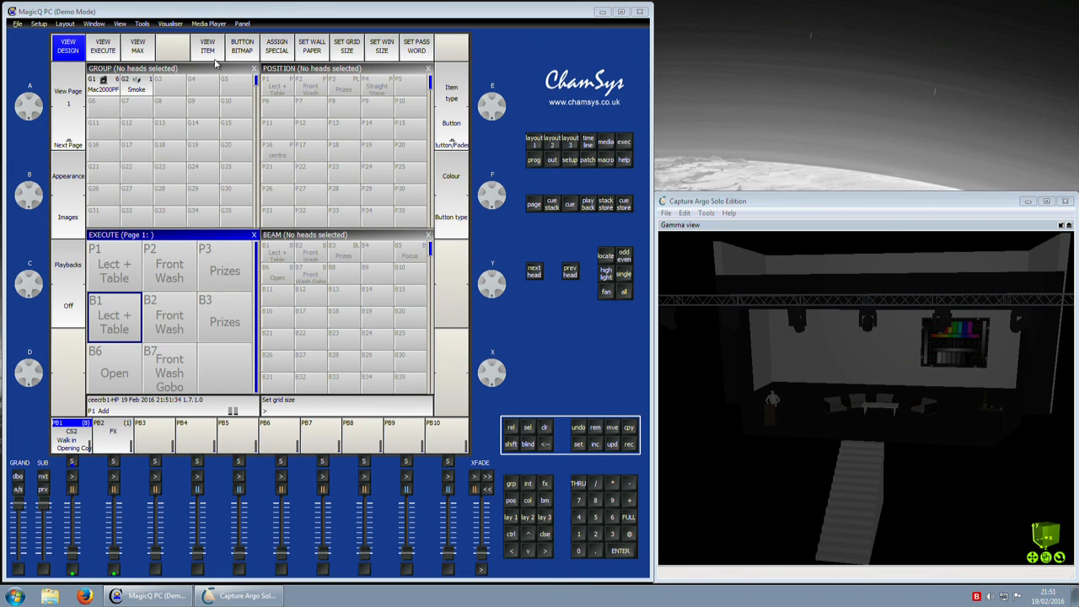
- Select the Mac2000PF group and try out its palettes in the Position and Beam windows
click(171, 240)
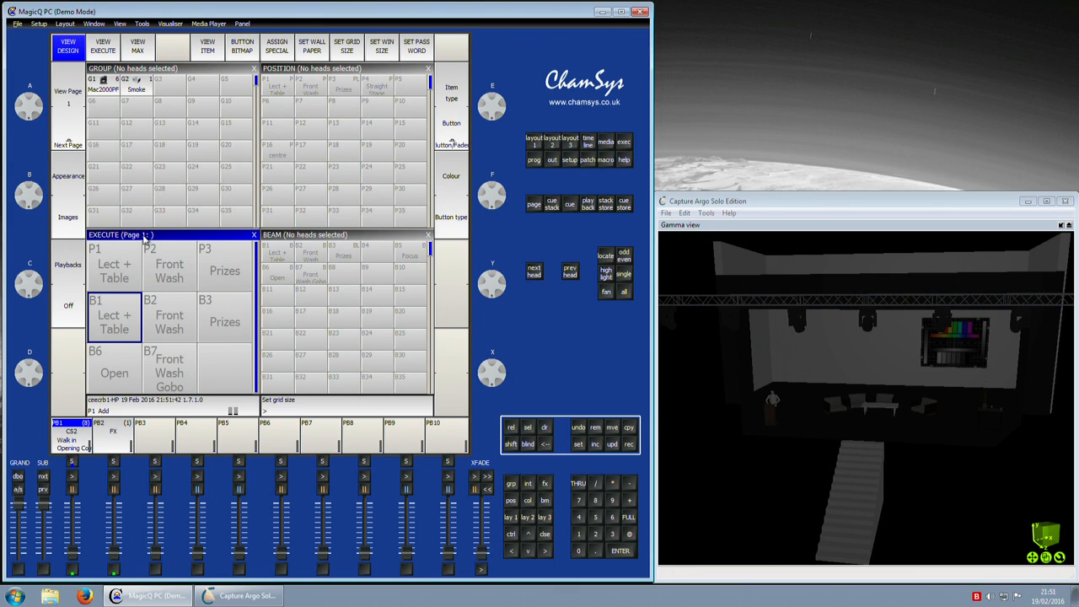
click(106, 87)
click(311, 89)
click(345, 89)
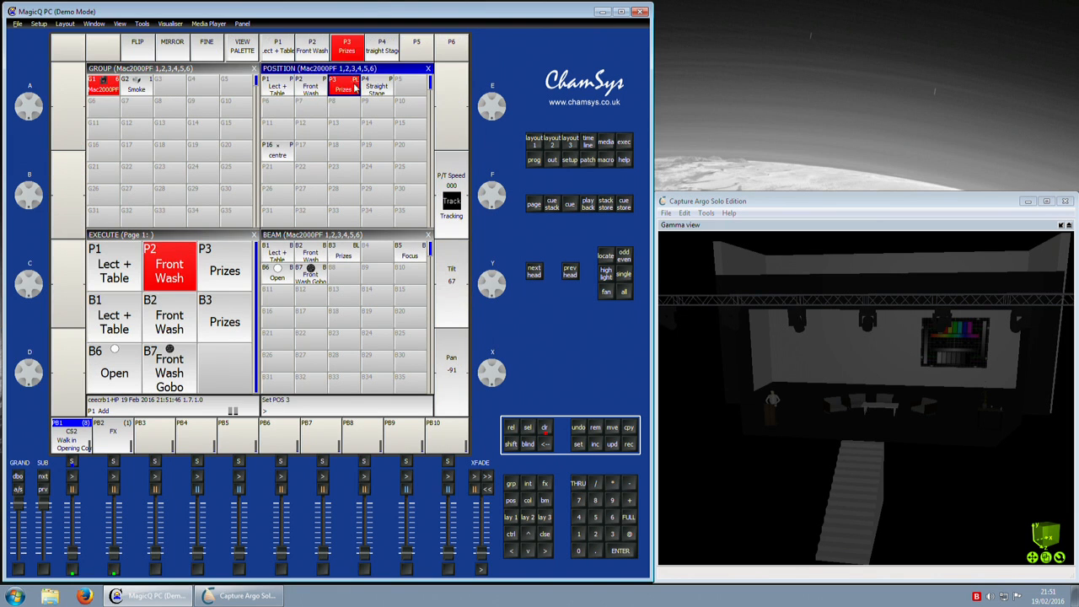
click(377, 87)
click(270, 252)
click(285, 267)
click(305, 260)
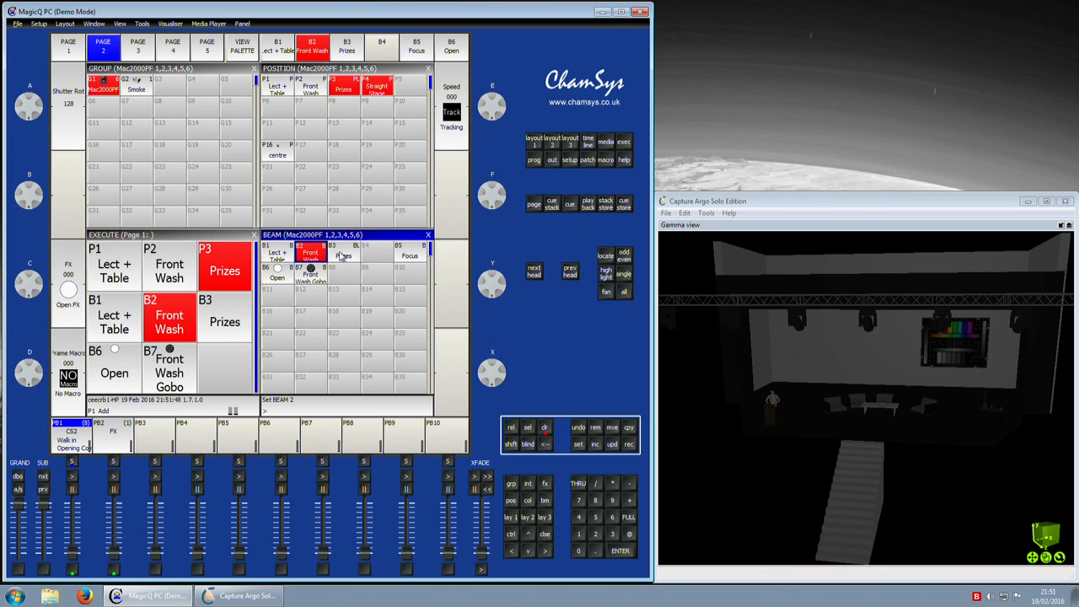
click(334, 256)
- Try combinations of the position and beam palettes from the Execute page 1 grid and clear the programmer
click(124, 267)
click(114, 305)
click(163, 273)
click(225, 271)
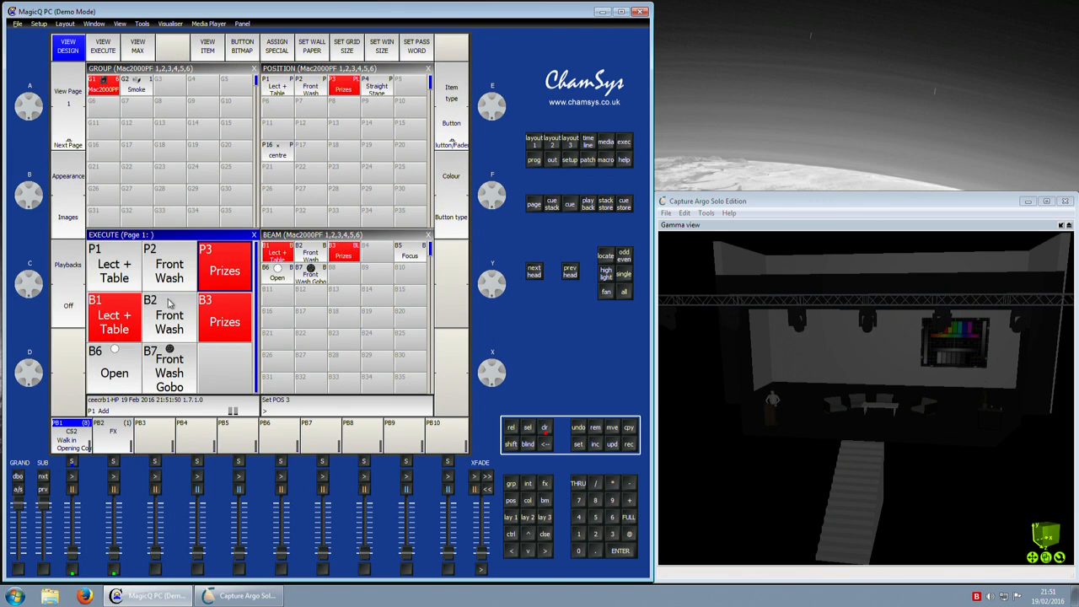
click(160, 319)
click(118, 278)
click(114, 324)
click(114, 367)
click(154, 368)
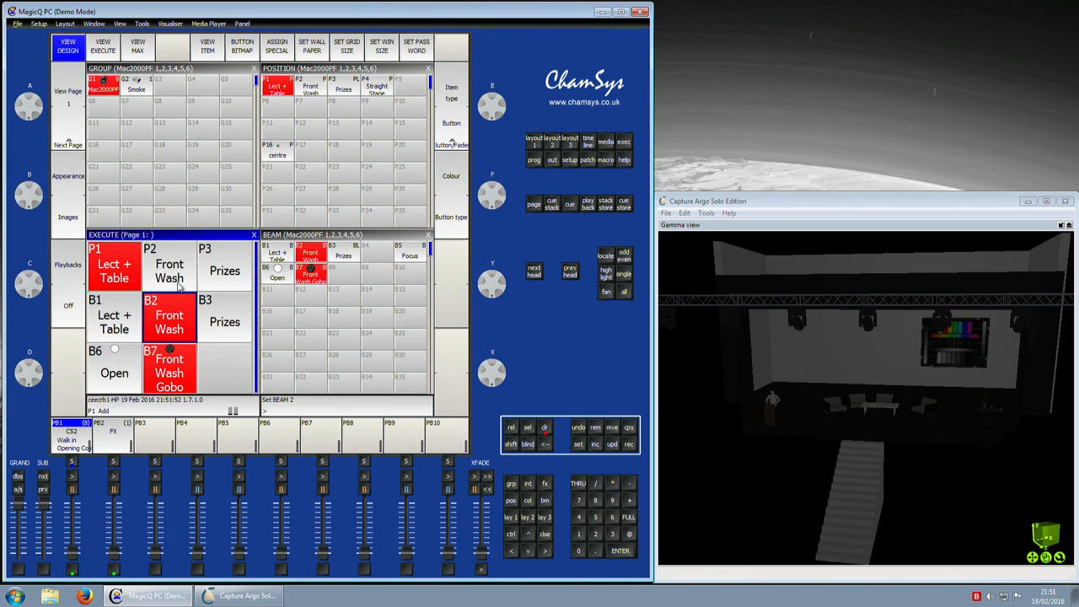
click(169, 270)
click(224, 269)
click(114, 320)
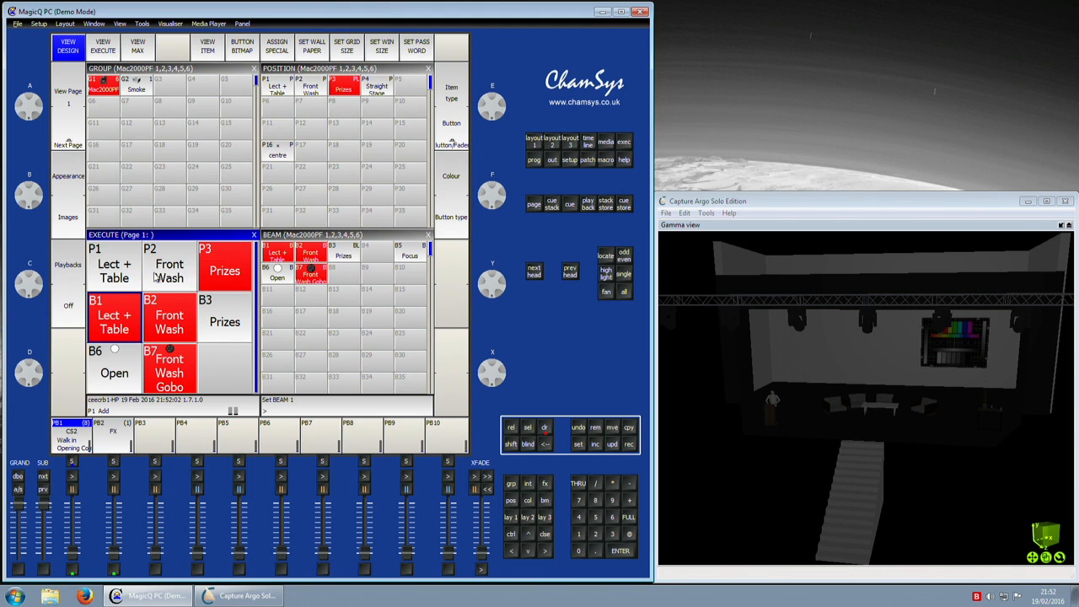
click(107, 281)
click(159, 281)
click(230, 319)
click(235, 283)
click(152, 354)
click(120, 275)
click(122, 354)
click(147, 270)
click(177, 322)
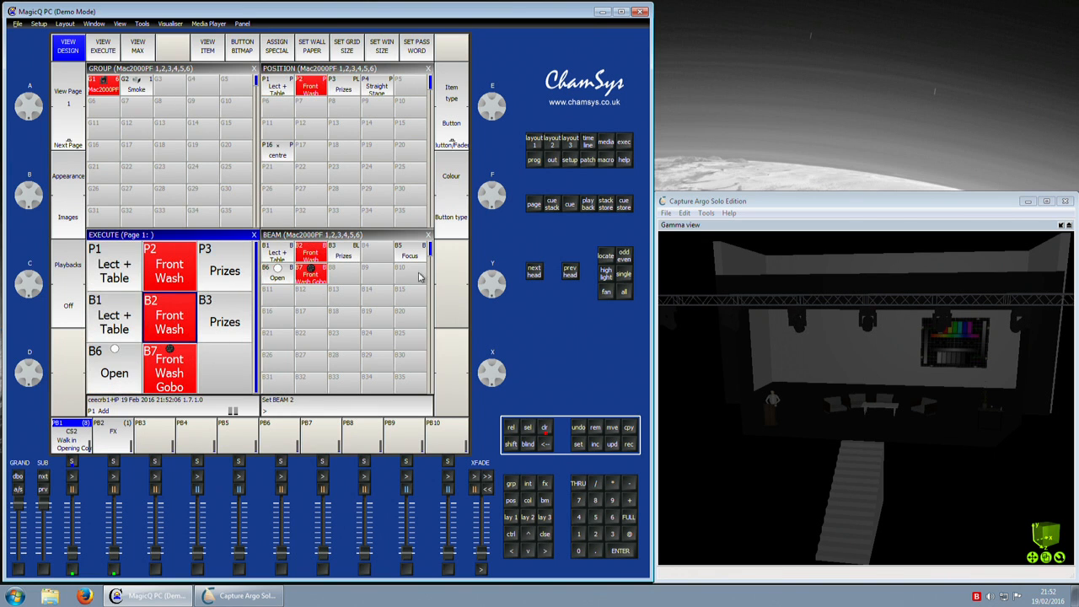
click(543, 428)
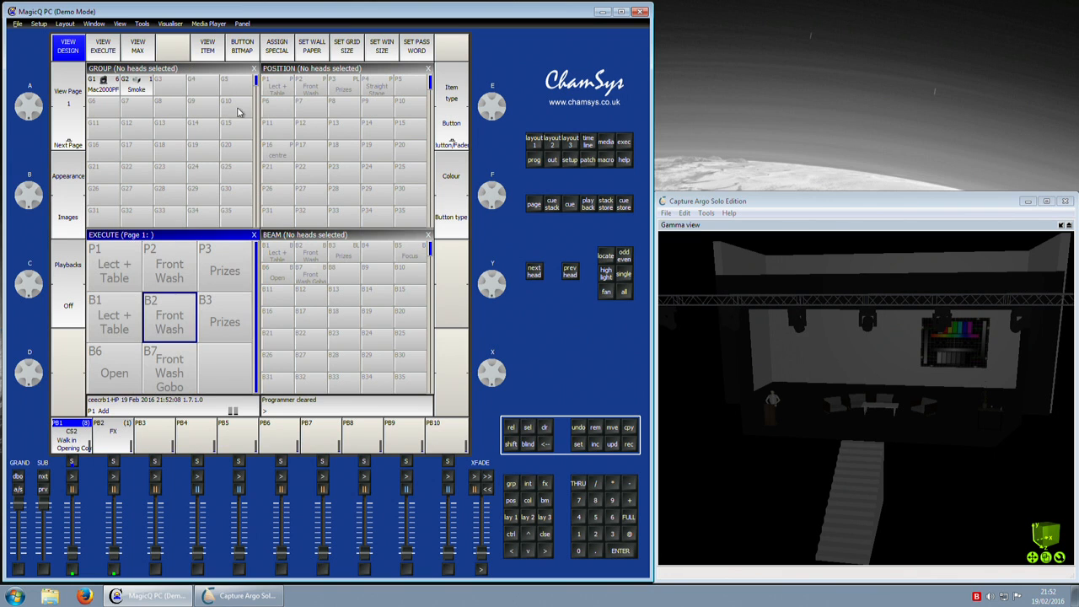
- Set the grid size of Execute page 1 to 4/4
click(74, 141)
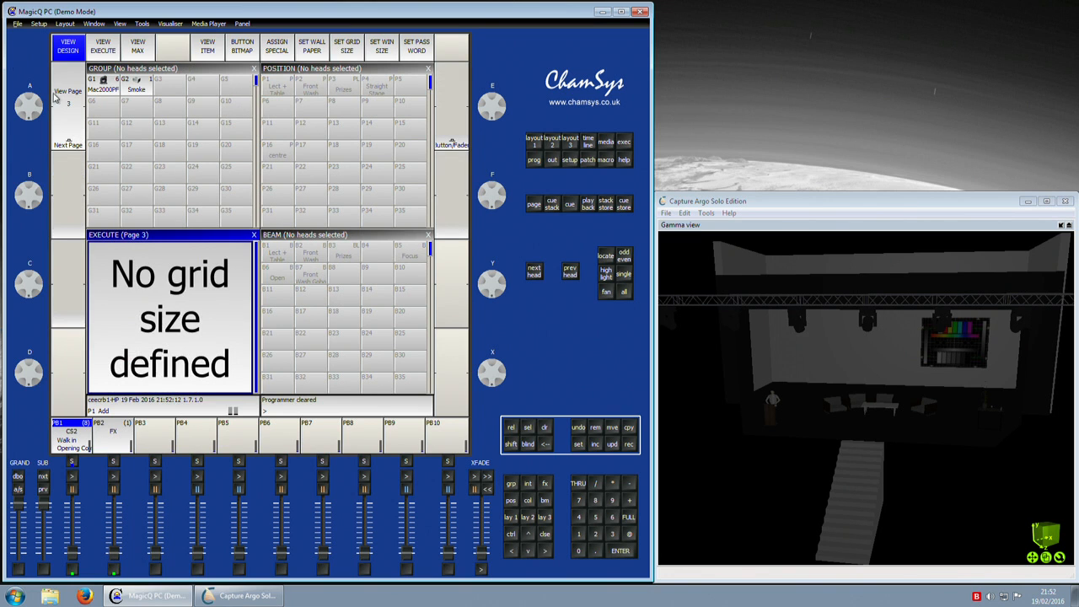
click(66, 94)
click(347, 52)
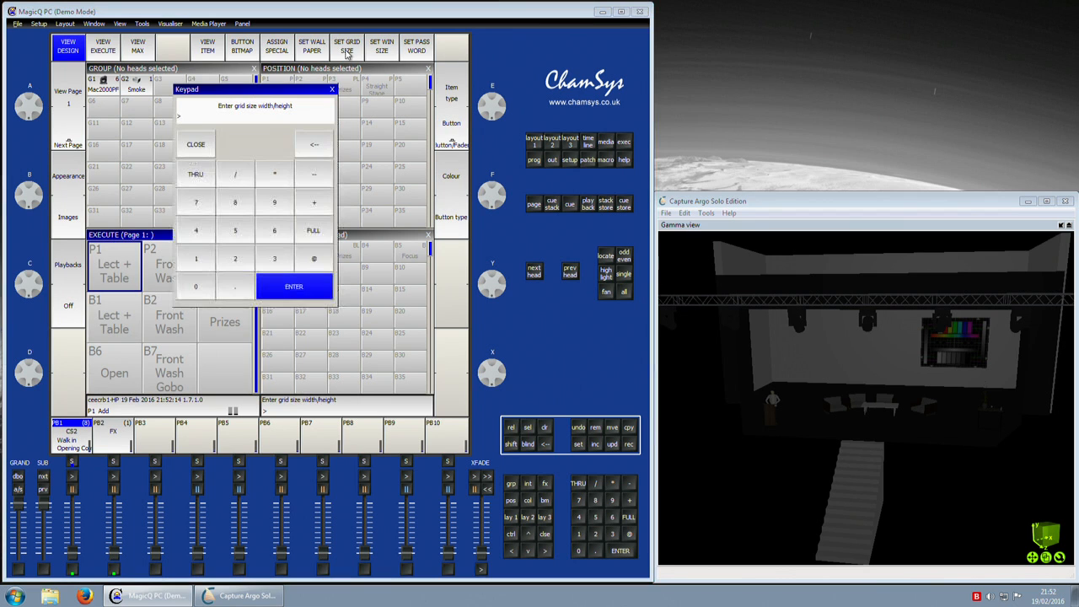
click(198, 231)
click(245, 177)
click(194, 230)
click(292, 285)
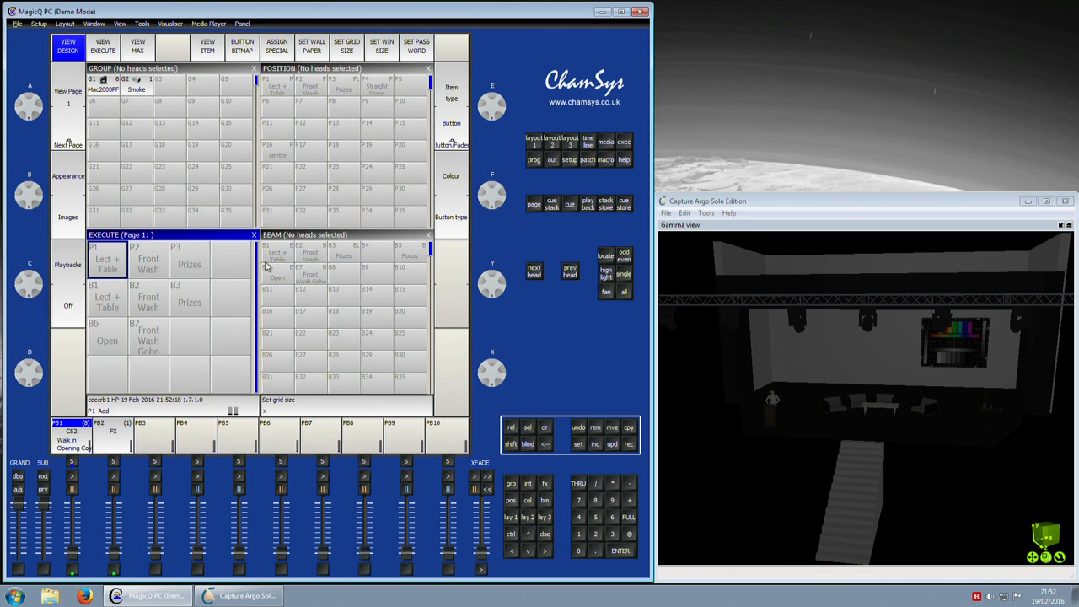
- Copy the Focus beam palette into the empty fourth cell of the Execute grid's first row and maximise the Execute window
click(629, 429)
click(413, 254)
click(232, 260)
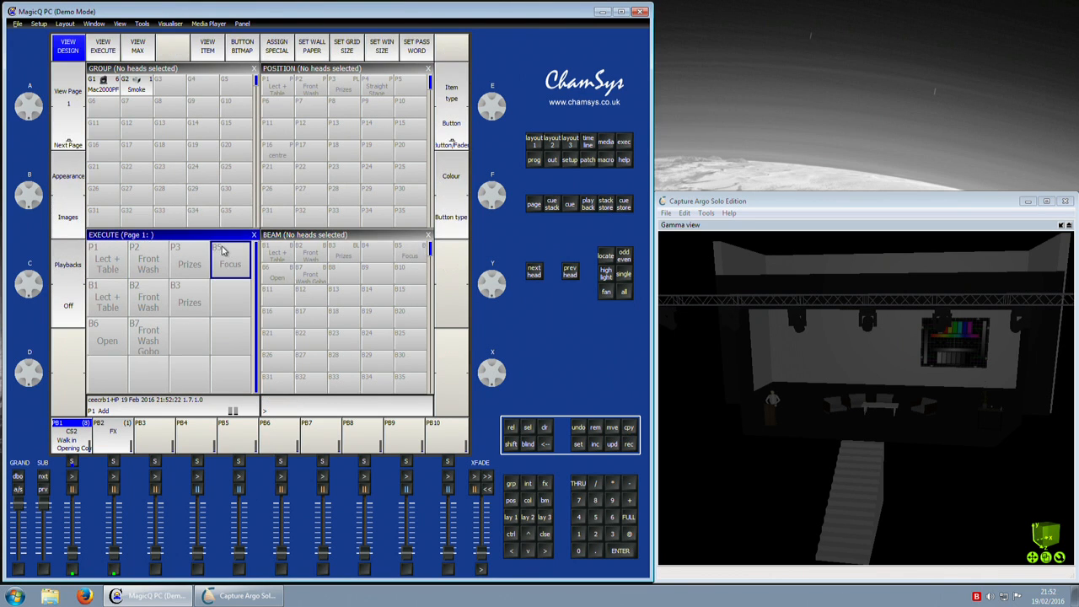
click(120, 24)
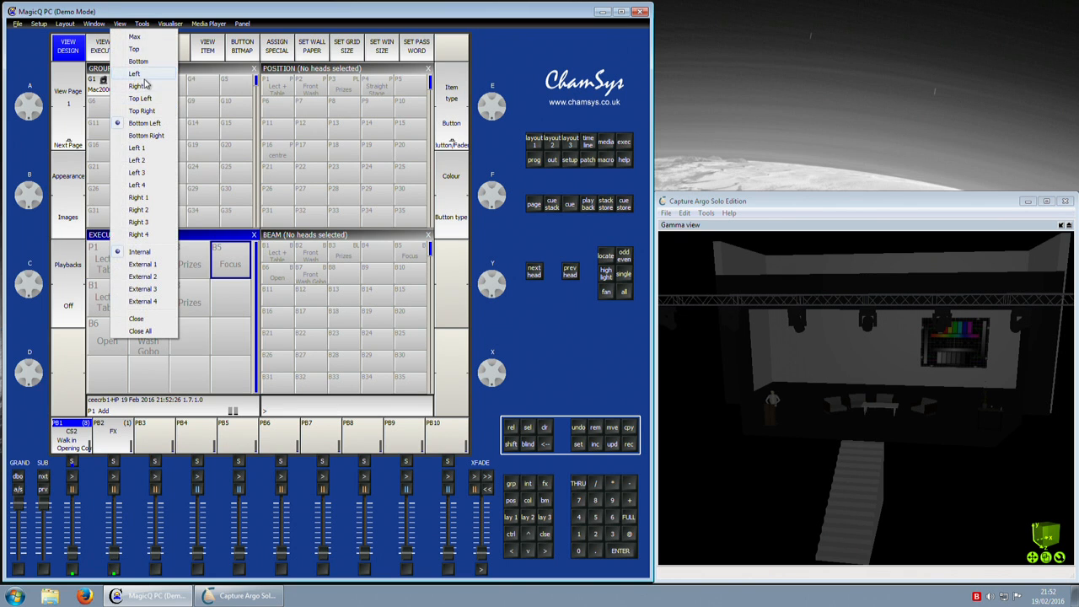
click(148, 40)
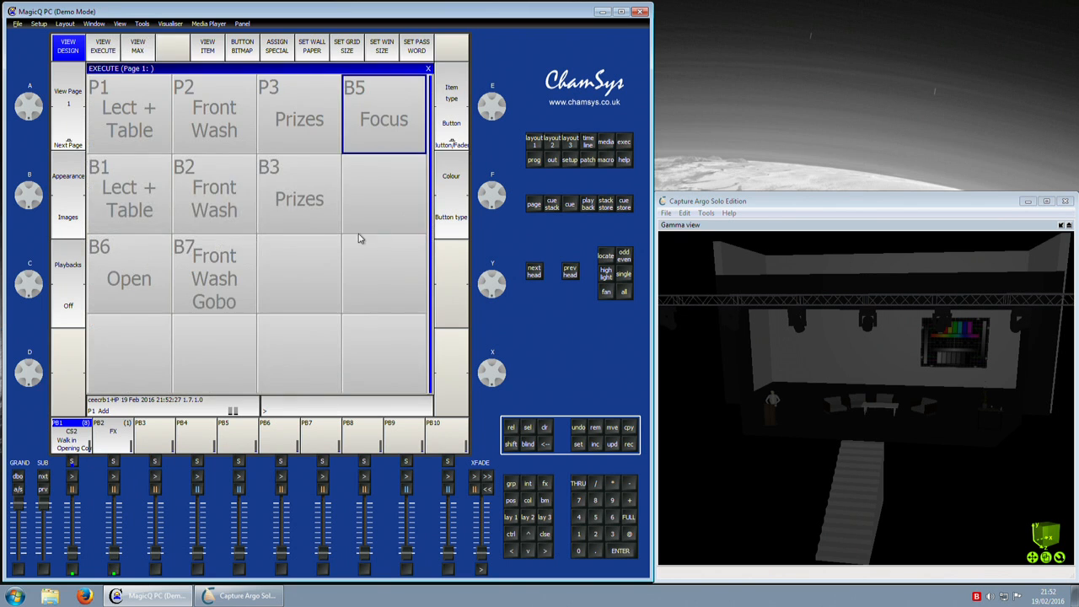
- Switch the Execute window to execute view and try out each position and beam palette button
click(109, 50)
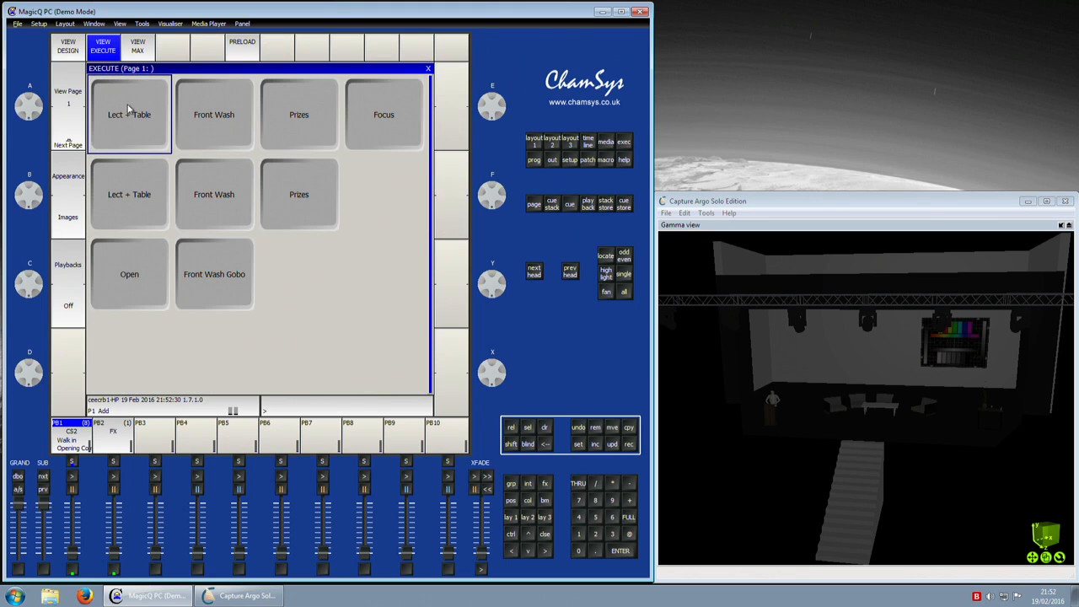
click(127, 104)
click(229, 124)
click(305, 123)
click(384, 119)
click(290, 195)
click(215, 196)
click(126, 198)
click(159, 269)
click(191, 274)
- Try the Execute buttons in the Coloured and Boxes appearances, returning to the Images appearance and design view
click(82, 219)
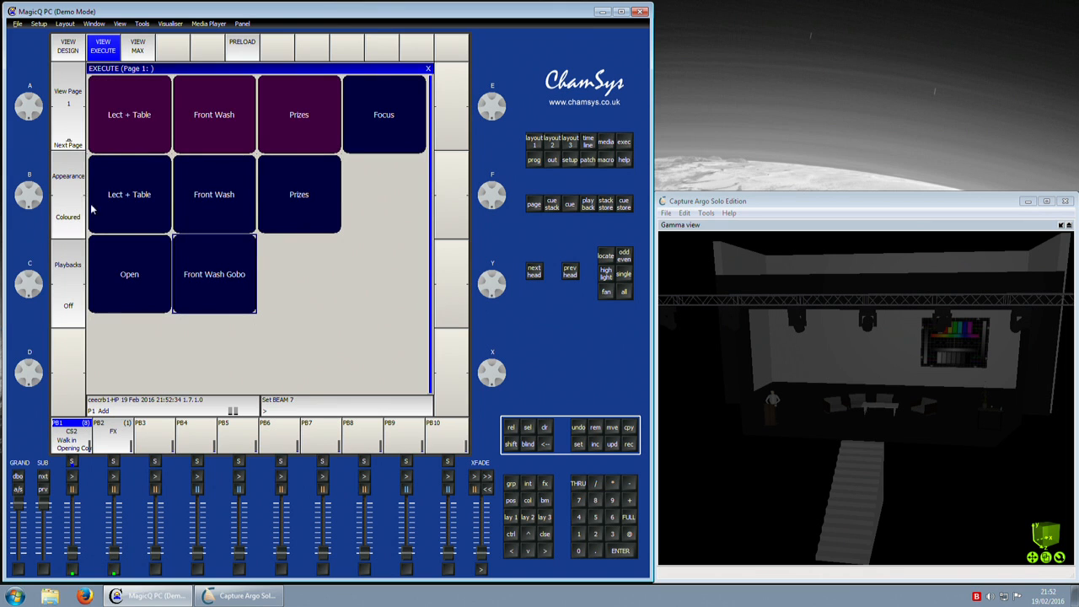
click(224, 119)
click(59, 213)
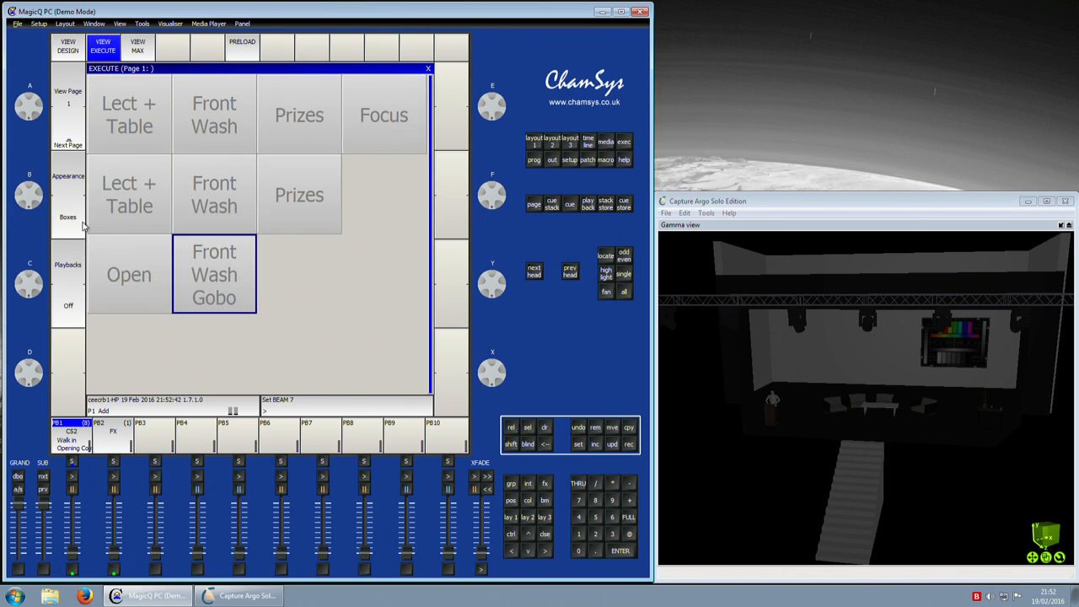
click(147, 115)
click(208, 115)
click(315, 124)
click(371, 127)
click(318, 178)
click(215, 195)
click(140, 135)
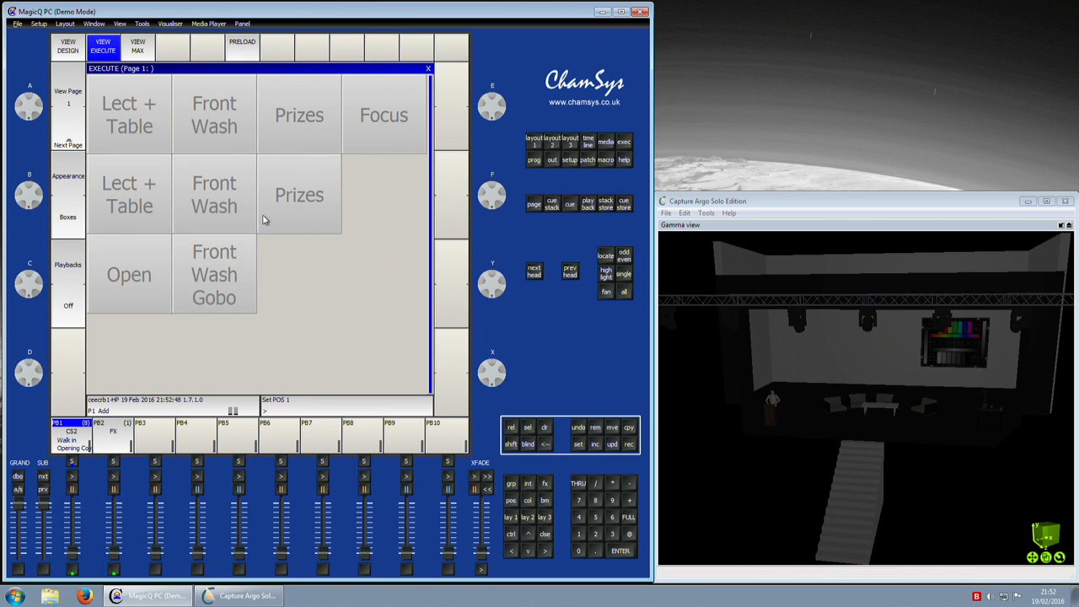
click(76, 217)
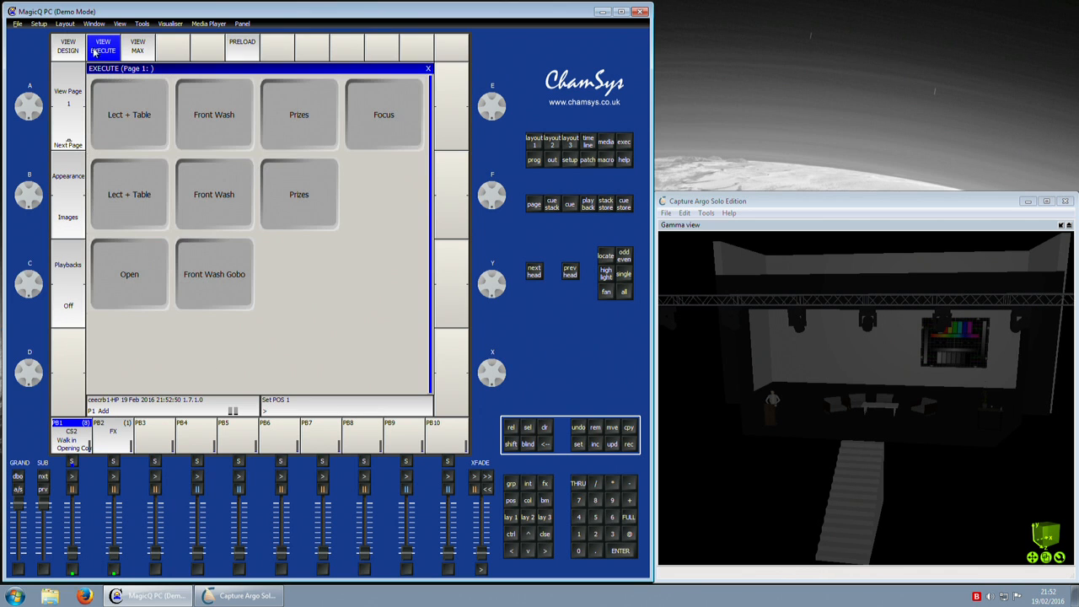
click(65, 48)
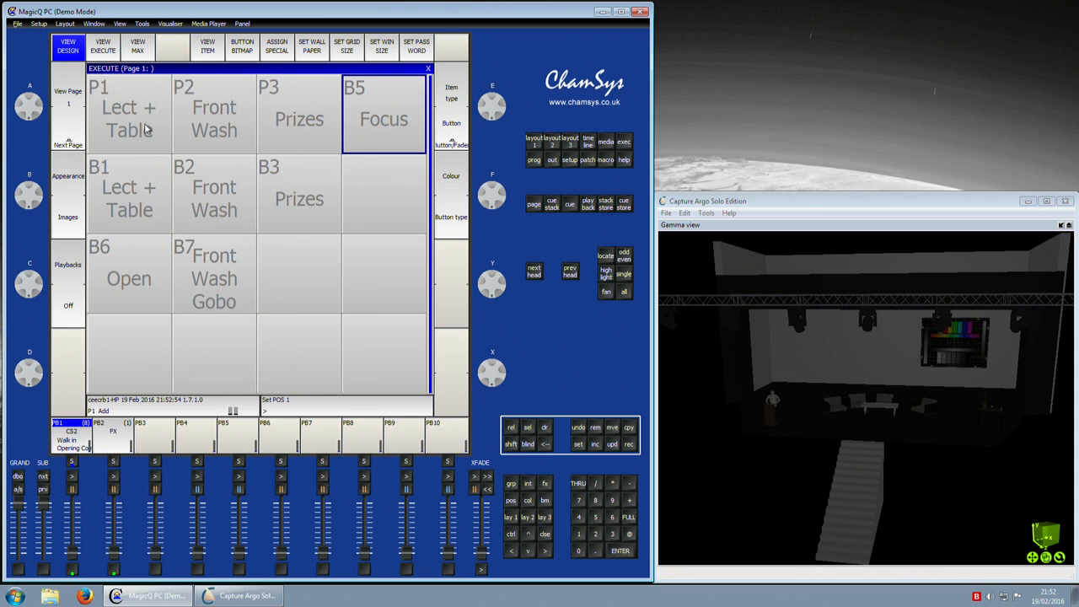
- Open Execute page 2 and set group 1, Mac2000PF, to full intensity
click(71, 135)
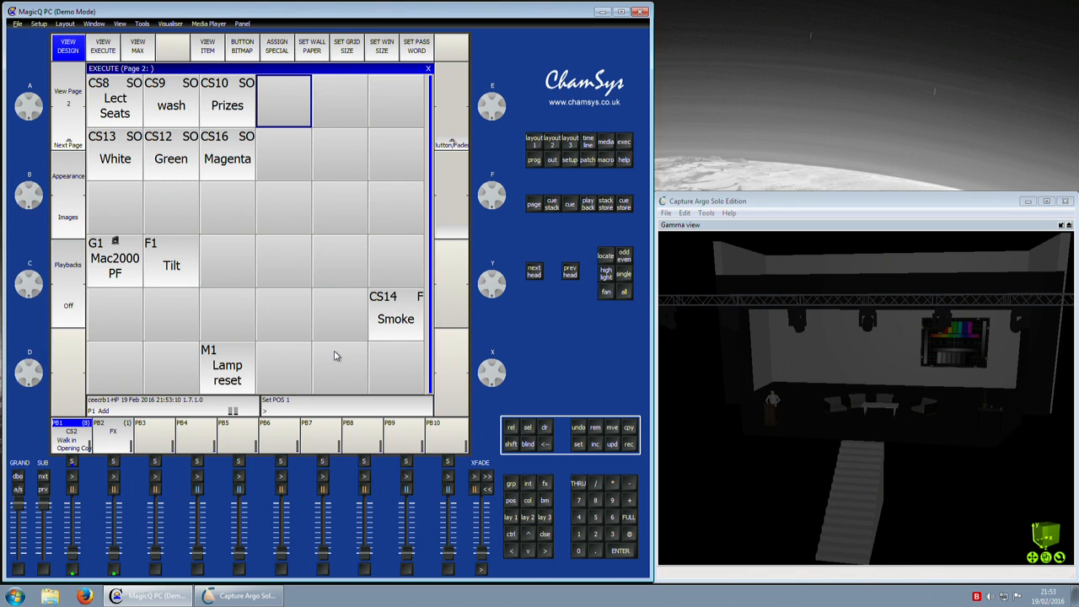
click(511, 483)
click(578, 533)
click(620, 551)
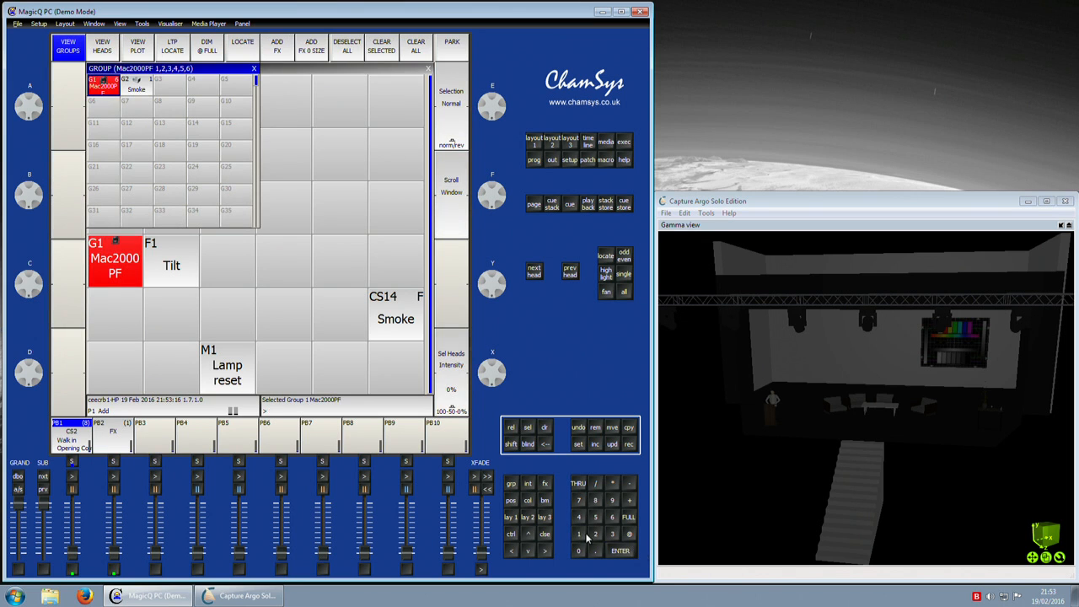
click(630, 518)
- Record the full-intensity look into the first cell of the last row on Execute page 2 and clear the programmer
click(629, 444)
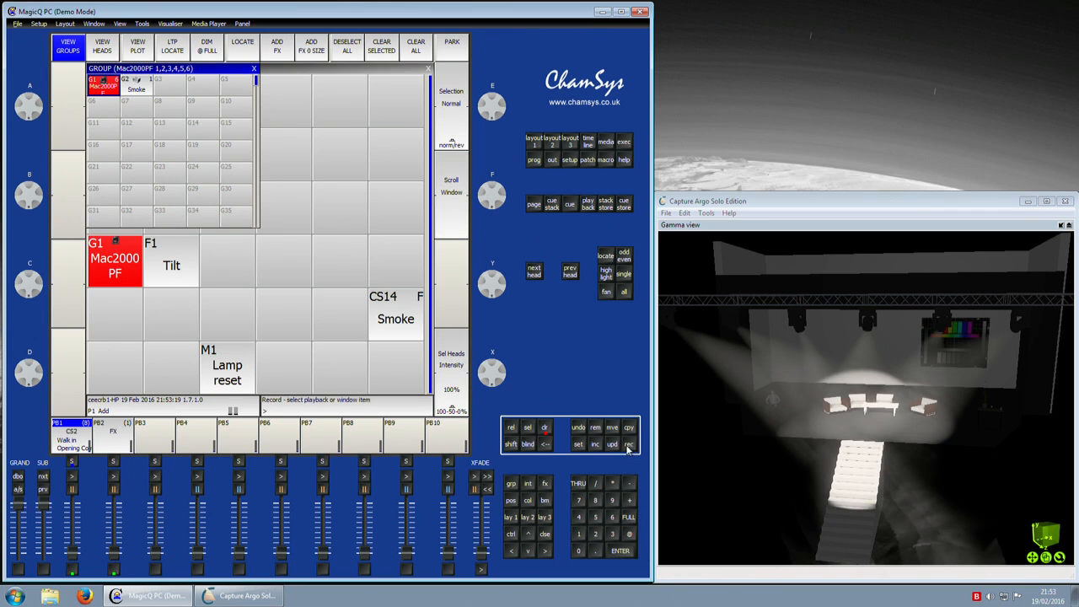
click(141, 376)
click(548, 427)
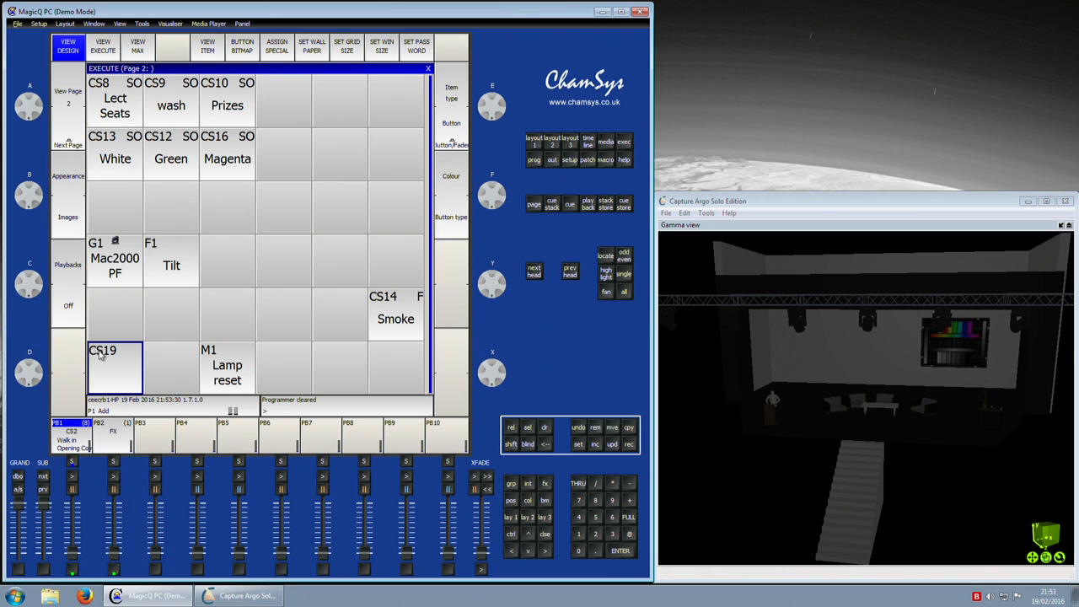
- Check where cue stack CS19 is used in the Cue Stack Store and return to the Execute window
click(606, 204)
click(376, 126)
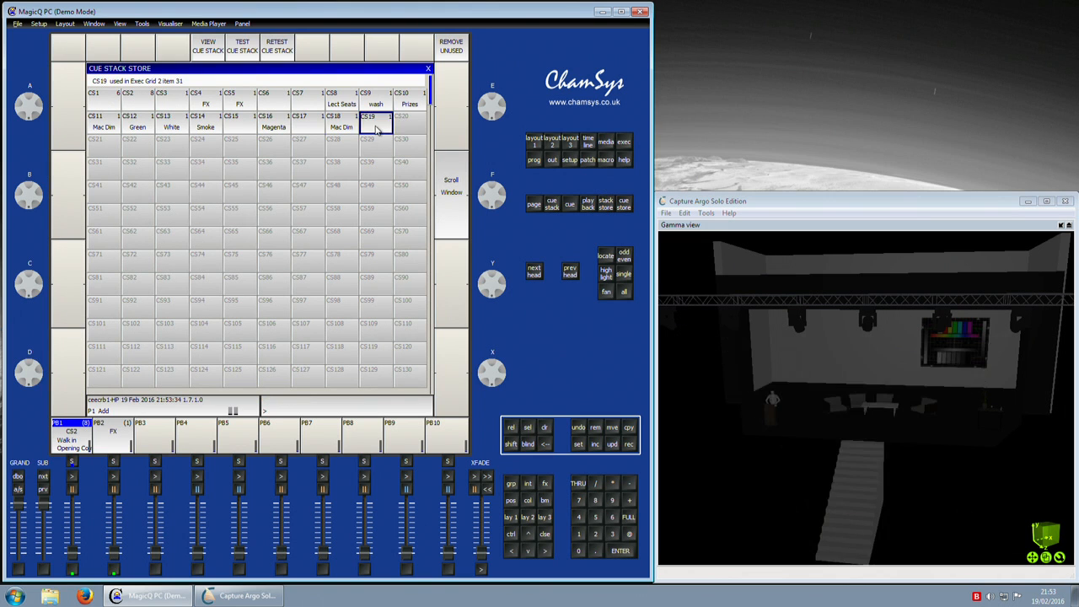
click(535, 159)
click(624, 145)
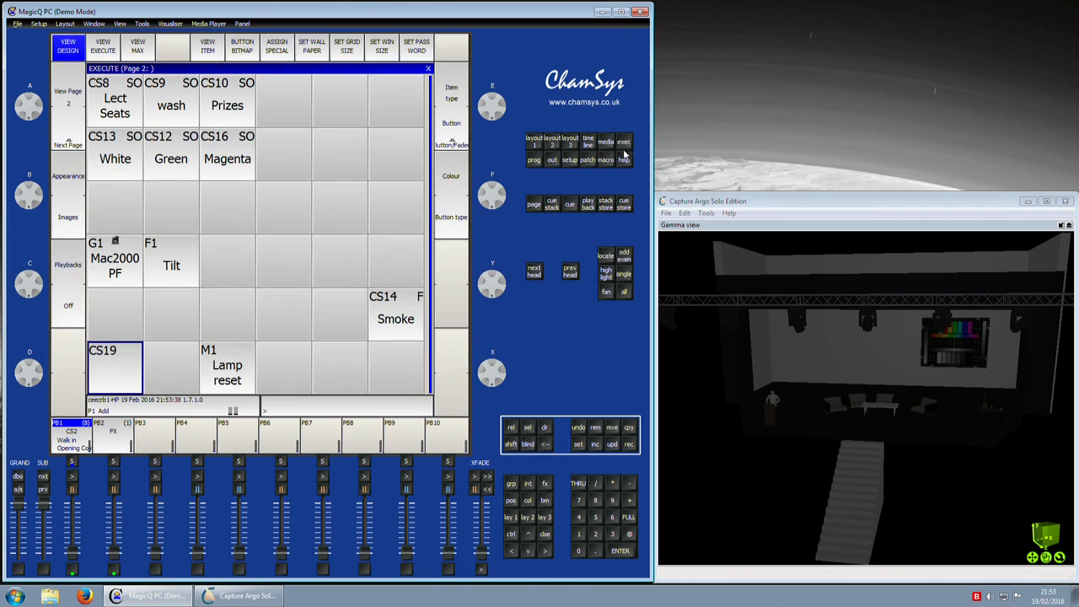
- Name the CS19 item on Execute page 2 "mac 2k dim"
click(628, 444)
click(577, 445)
click(127, 368)
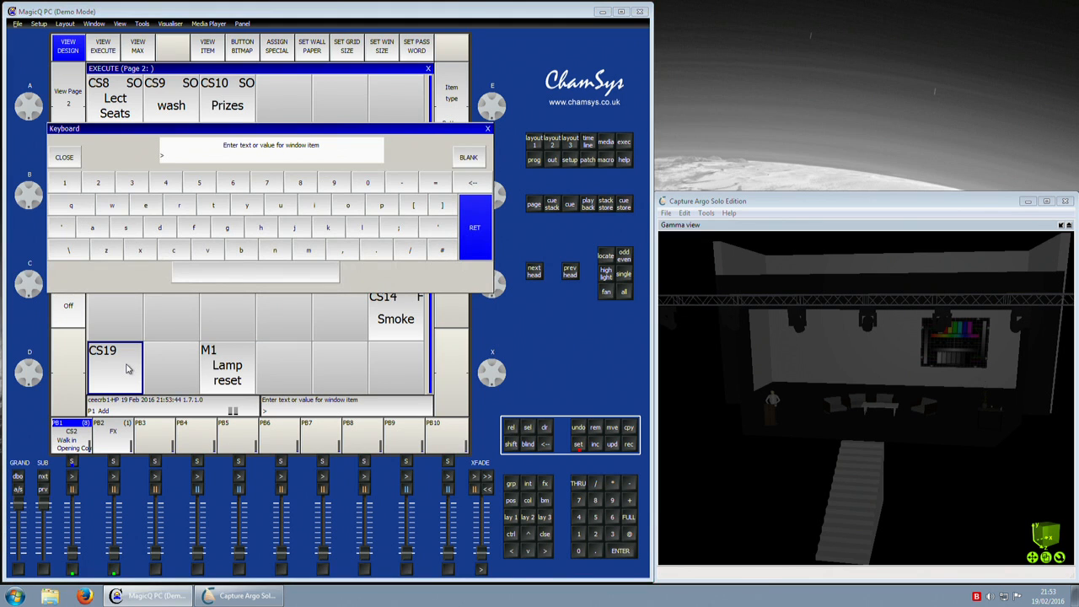
text(mac)
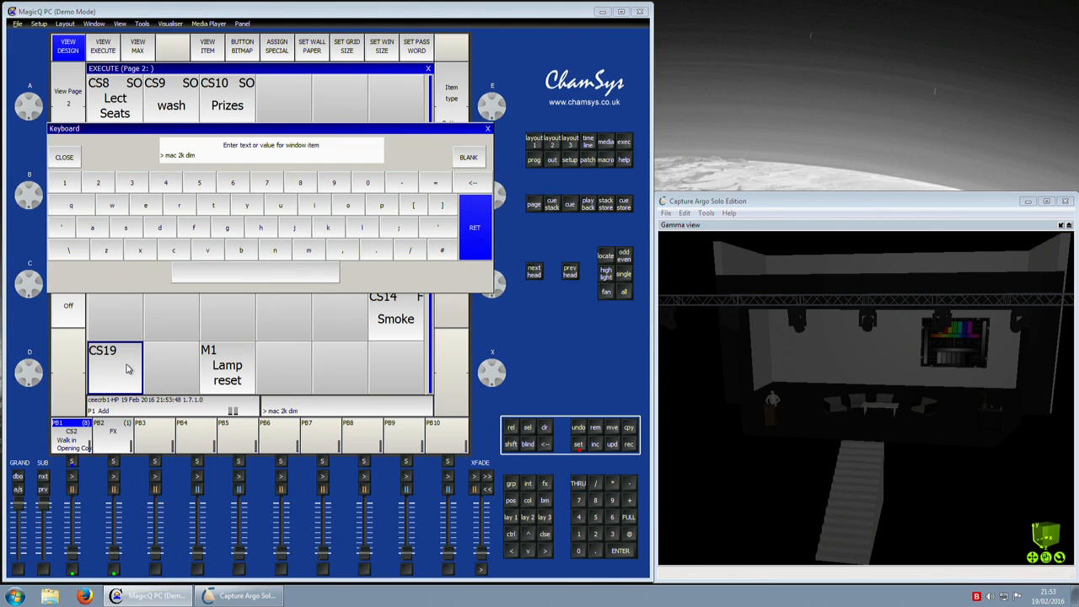
text( 2k dim)
key(Return)
- Test the mac 2k dim item by toggling it on and off repeatedly
click(135, 368)
click(135, 367)
click(135, 367)
click(135, 369)
click(137, 368)
click(137, 369)
click(138, 368)
click(138, 368)
click(137, 369)
click(137, 382)
click(136, 382)
click(136, 382)
click(135, 381)
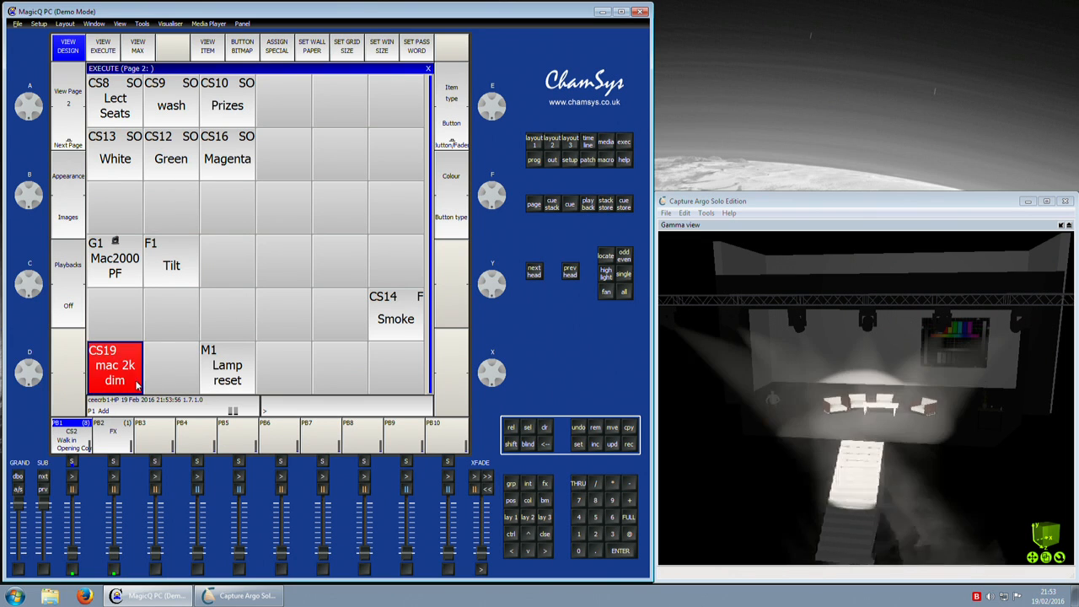
click(135, 379)
click(120, 364)
click(120, 365)
click(122, 365)
click(123, 365)
click(122, 365)
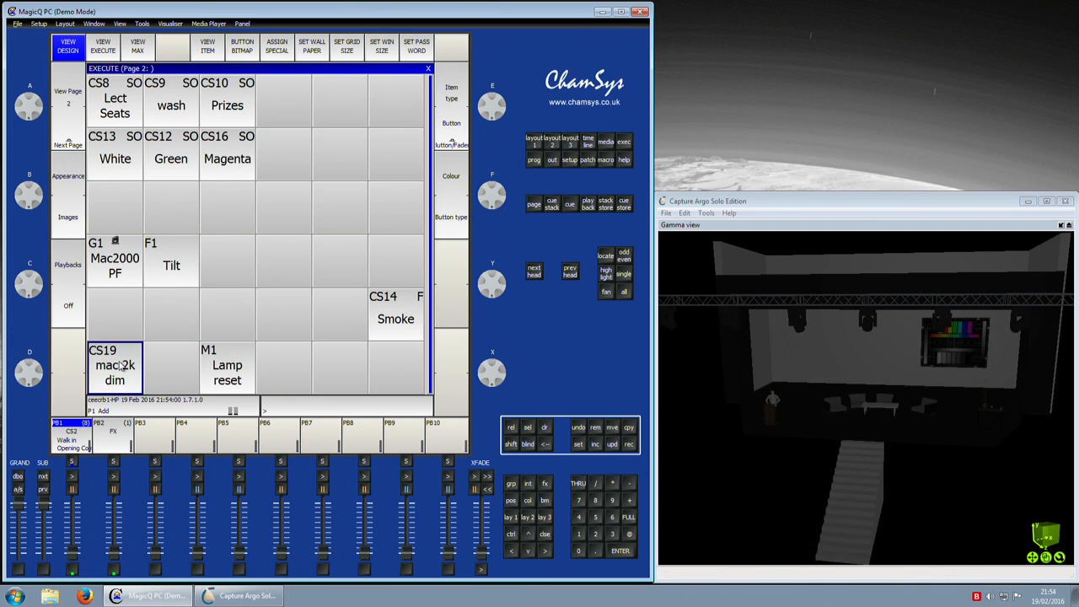
click(122, 365)
click(122, 365)
click(122, 365)
click(122, 365)
click(121, 365)
click(120, 365)
click(122, 358)
click(123, 358)
click(122, 358)
click(125, 345)
- Open the cue stack of the mac 2k dim item and set its cue's fade time to 0.50 s
scroll(131, 326, down, 1)
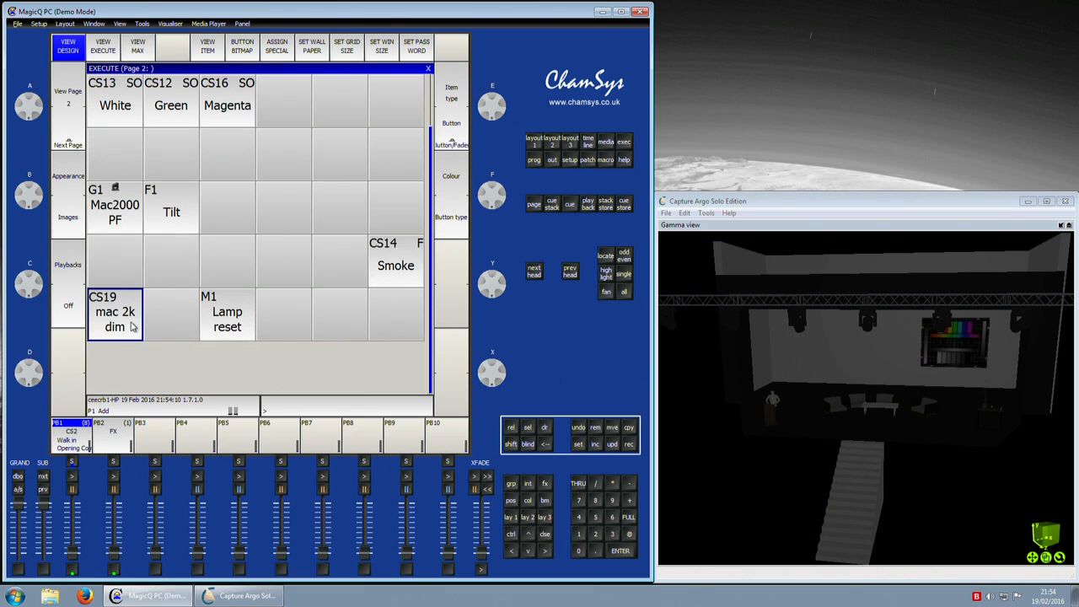
scroll(130, 326, up, 1)
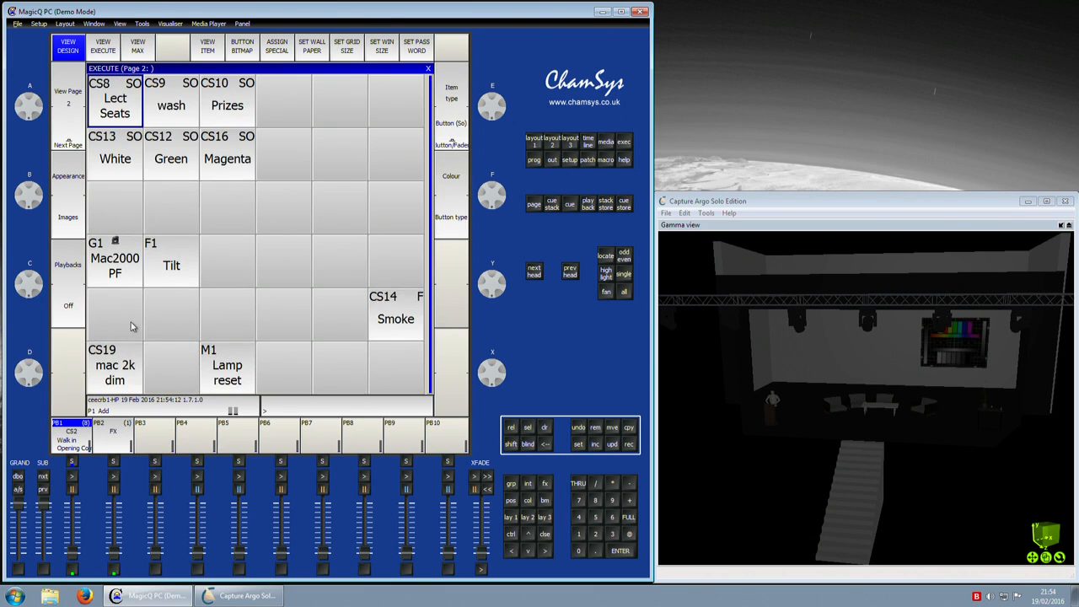
scroll(131, 326, down, 1)
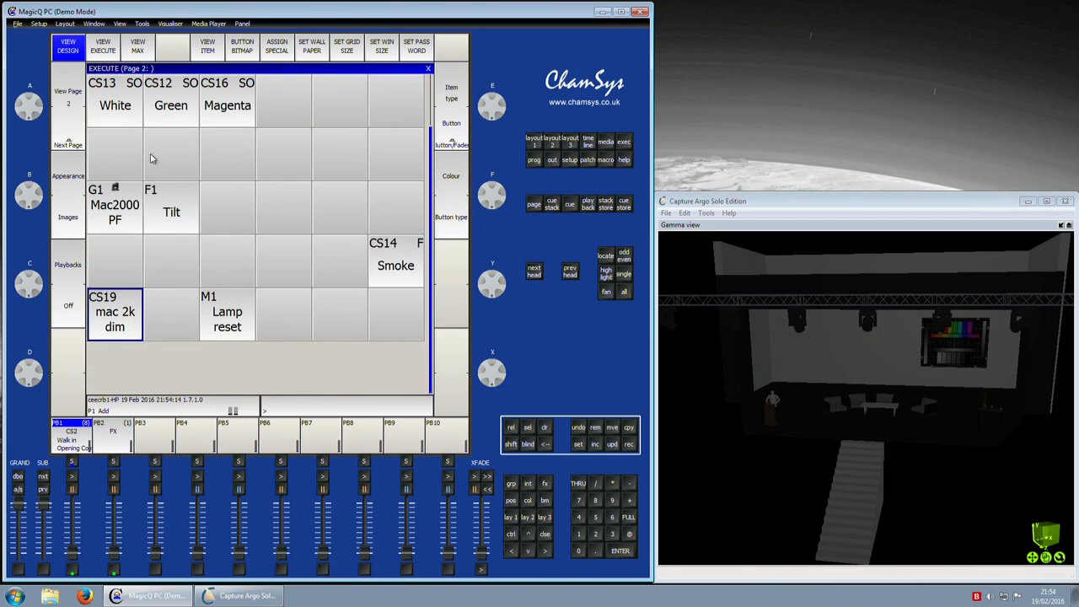
click(218, 50)
click(292, 96)
key(Right)
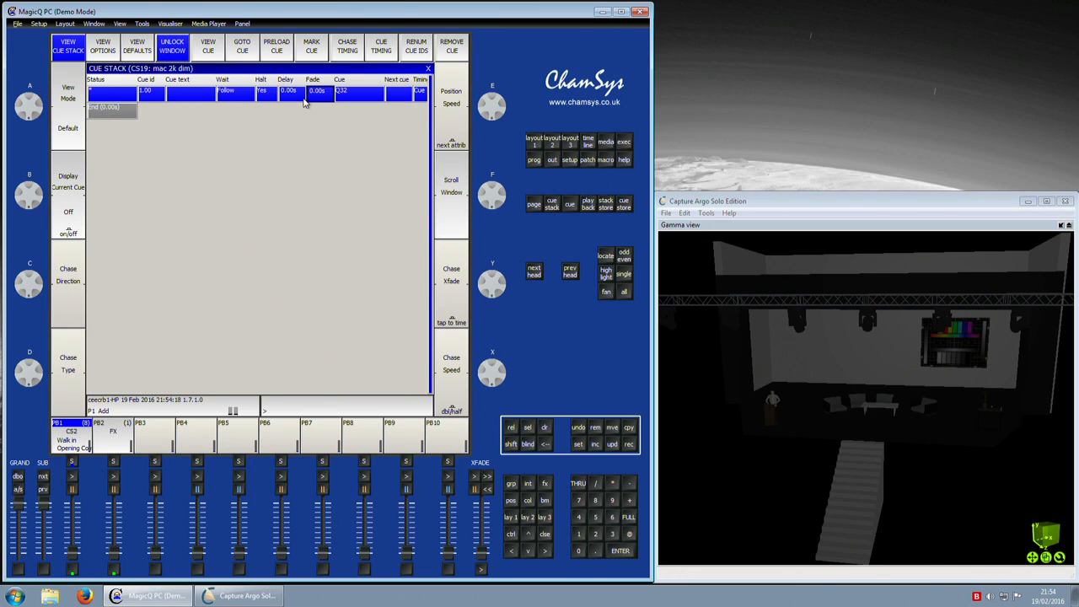
key(Left)
key(Left)
key(Left)
key(Left)
key(Left)
key(Left)
key(Down)
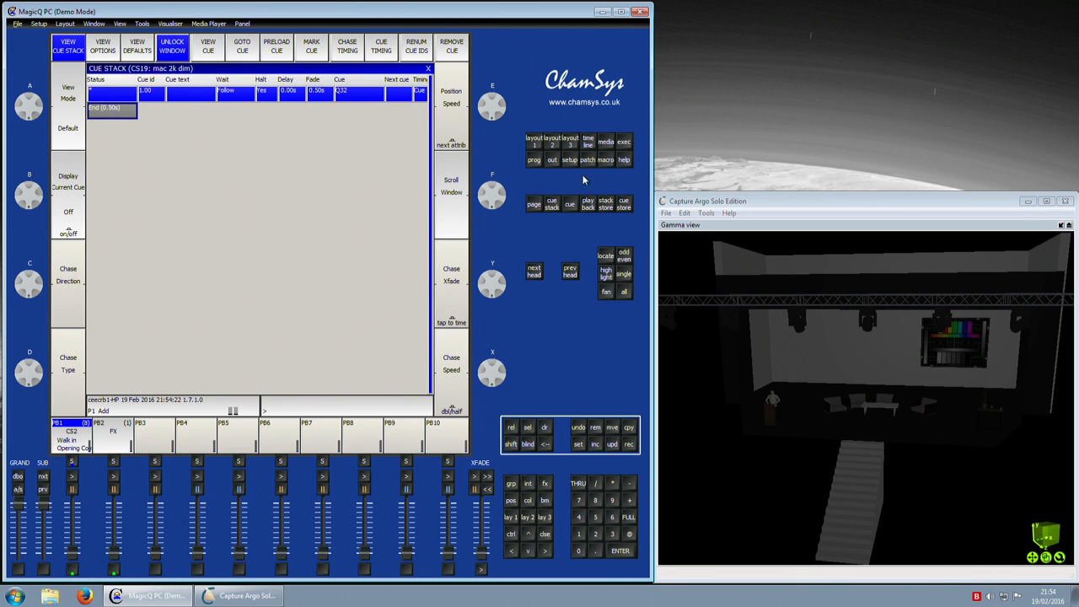
- Return to the Execute window and toggle the mac 2k dim item to test its fade, leaving it switched on
click(625, 142)
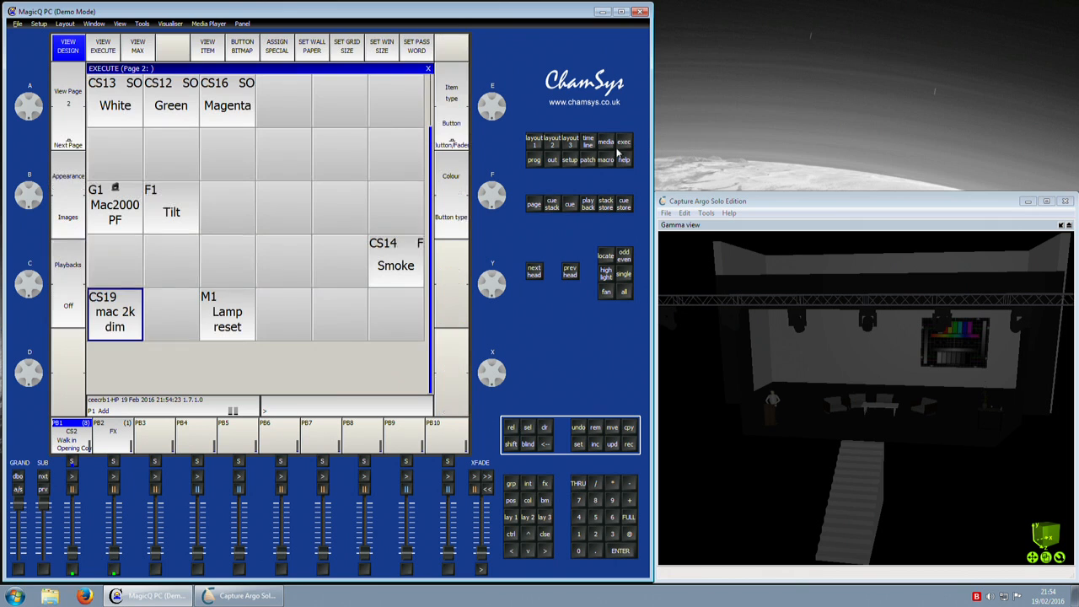
click(120, 314)
click(121, 313)
click(121, 314)
click(121, 314)
scroll(119, 315, up, 2)
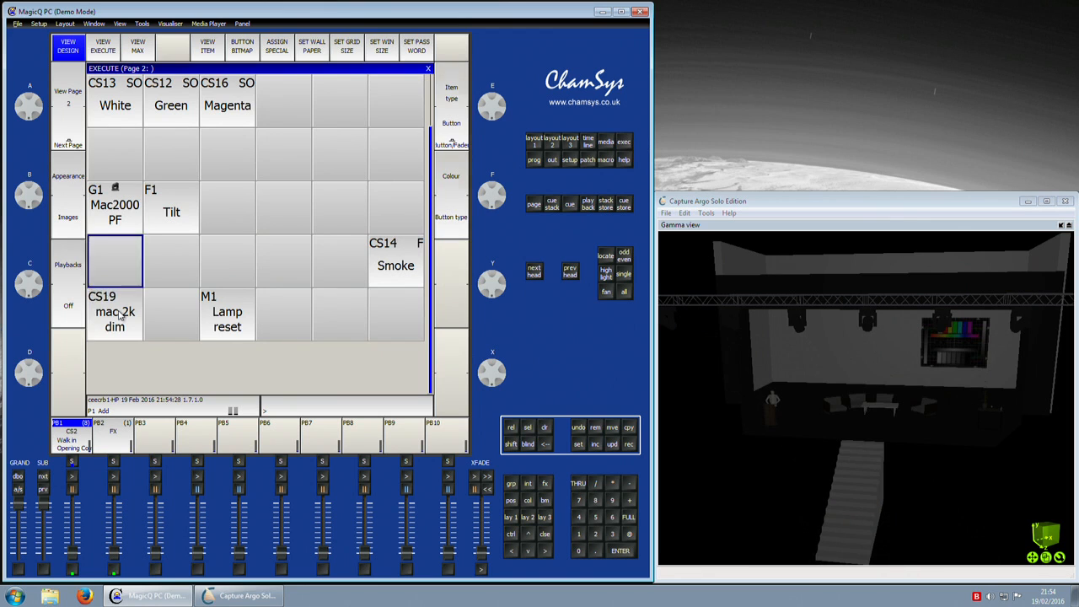
click(109, 350)
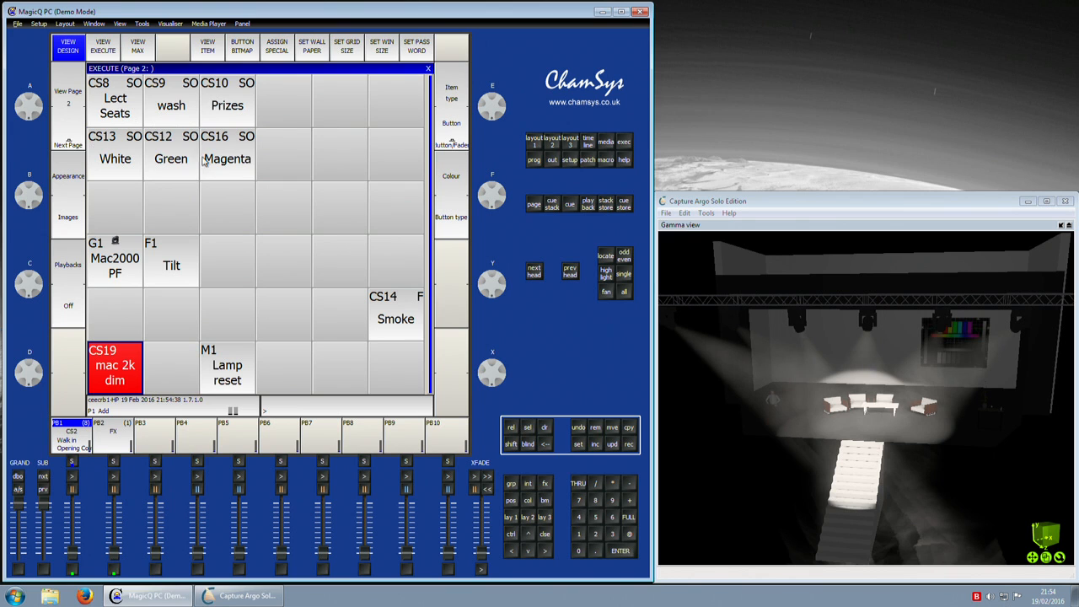
- Test the position items on Execute page 2 by activating Lect Seats, wash and Prizes in turn
click(128, 115)
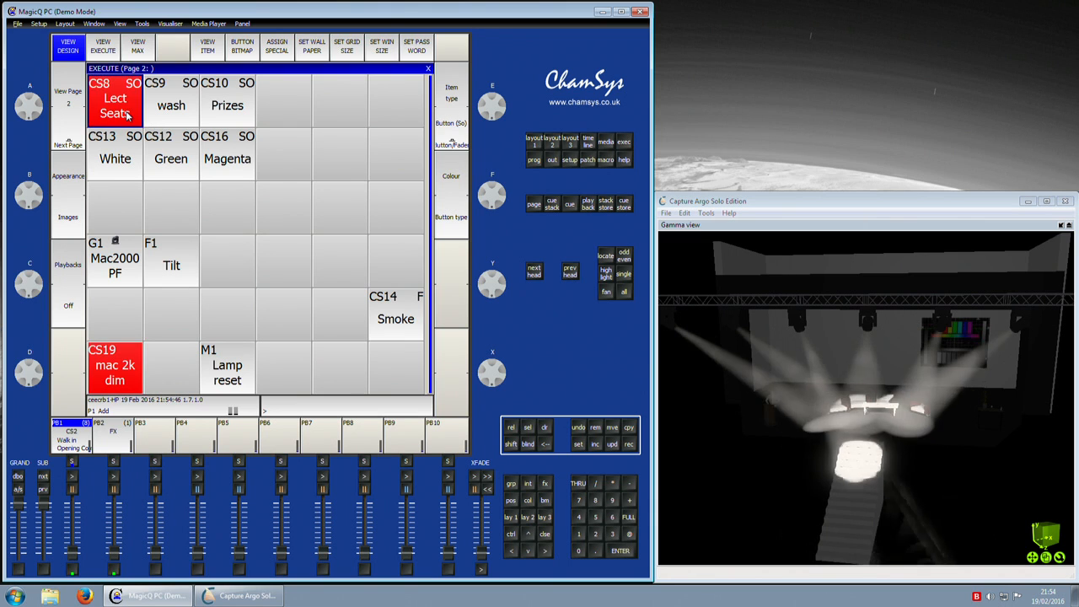
click(171, 117)
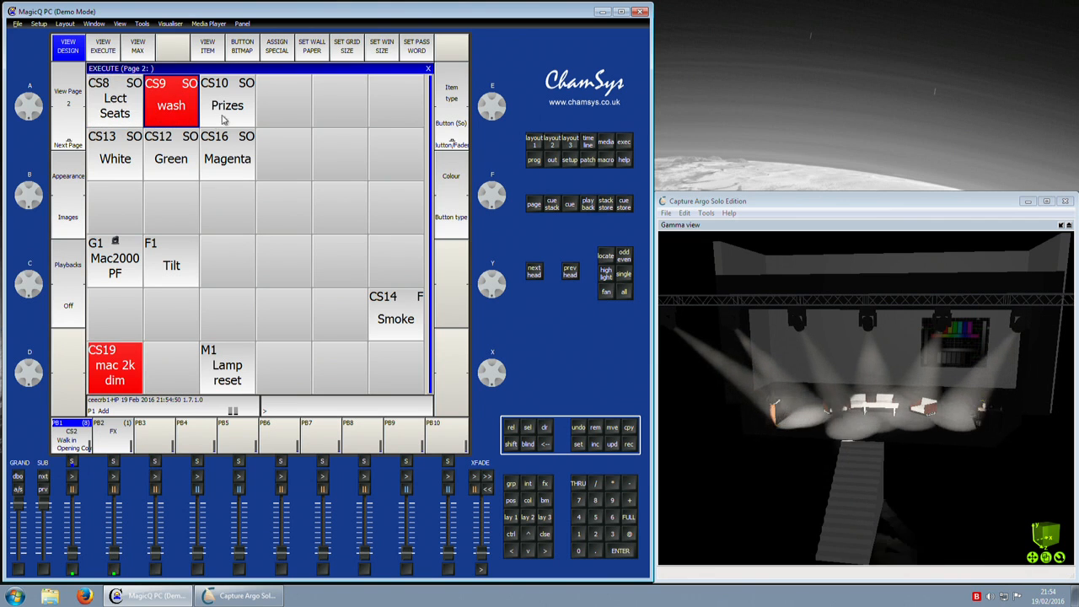
click(235, 112)
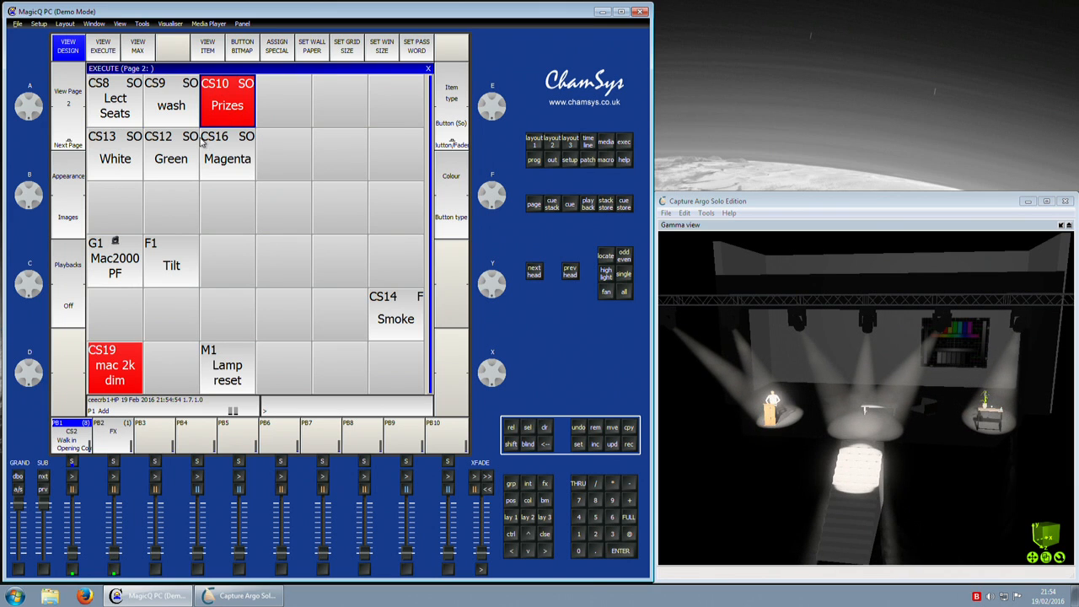
click(123, 115)
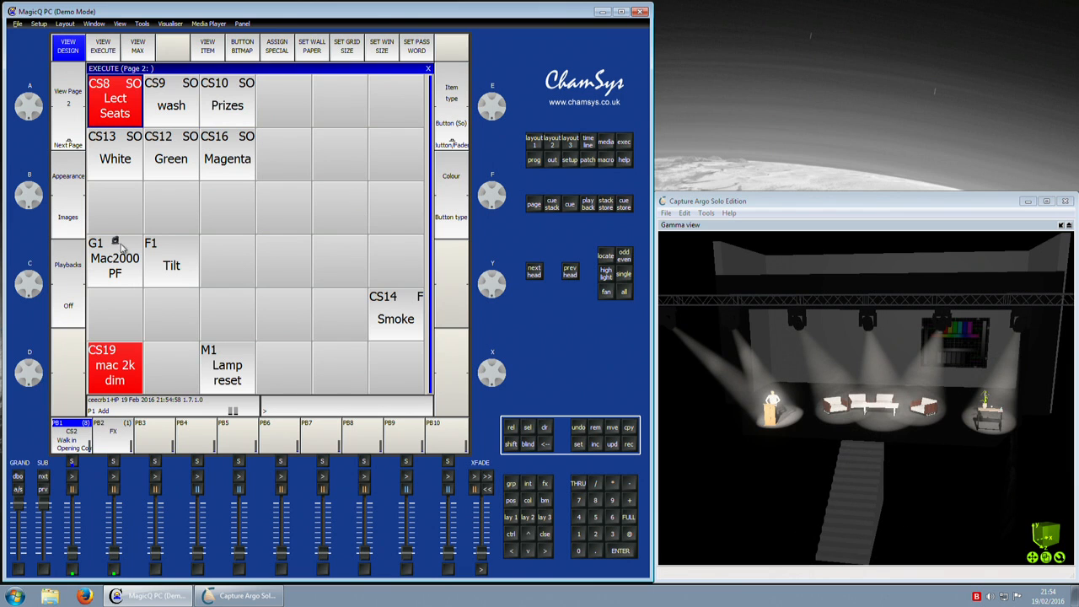
click(511, 517)
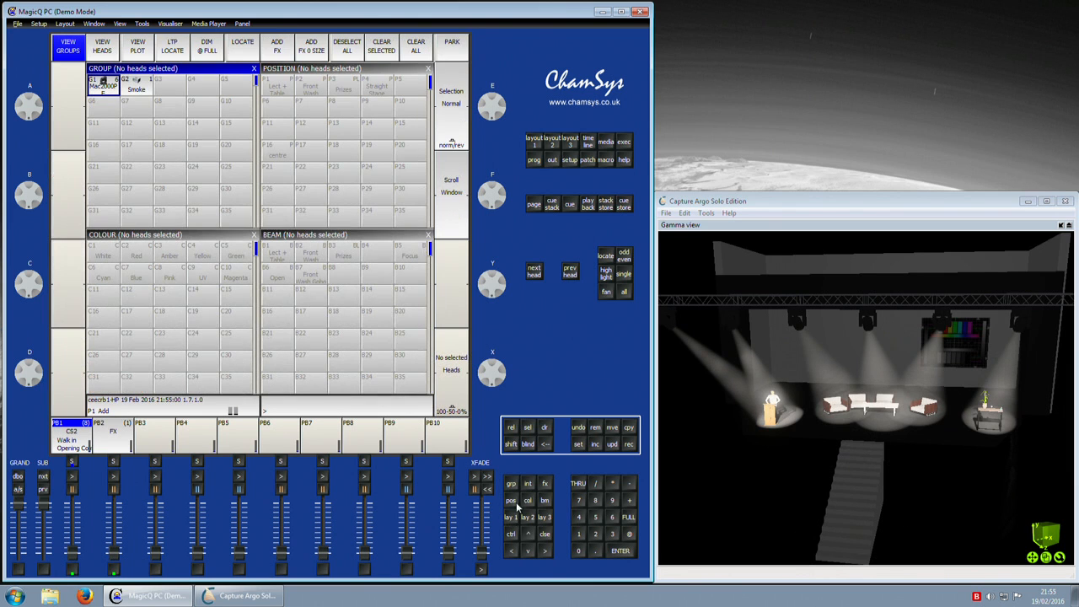
click(624, 142)
click(187, 108)
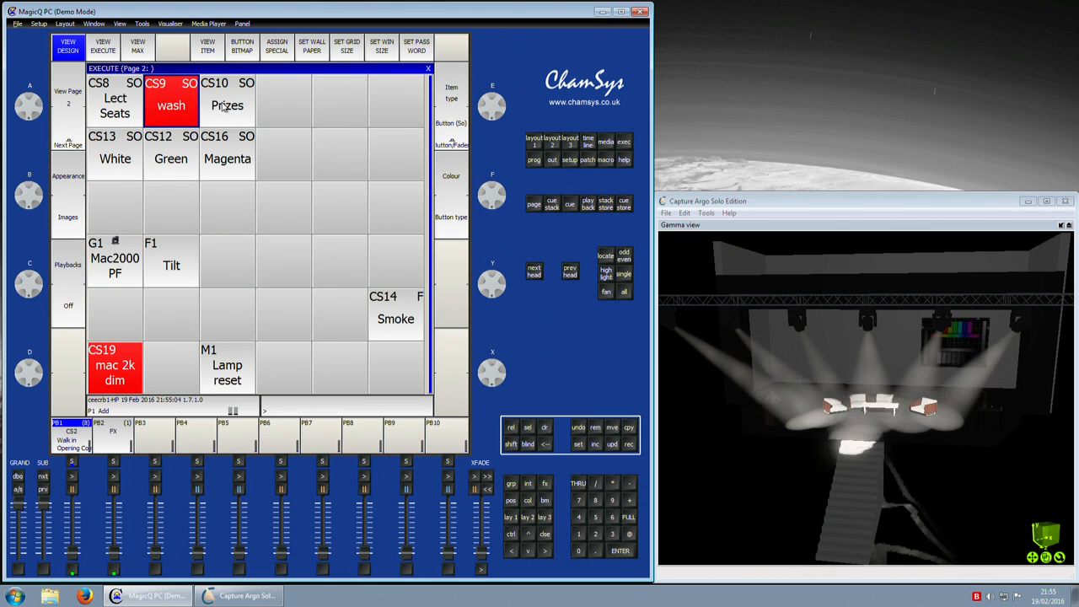
click(225, 107)
- Apply the Front Wash position palette to the Mac2000PF group from the Group and Position windows, and clear the programmer
click(511, 484)
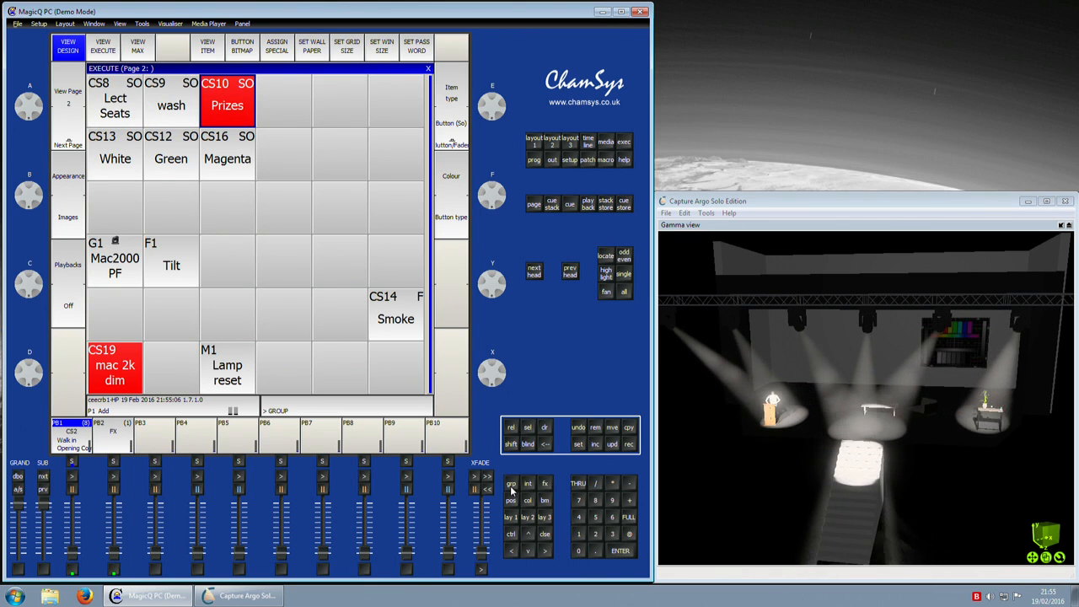
click(616, 549)
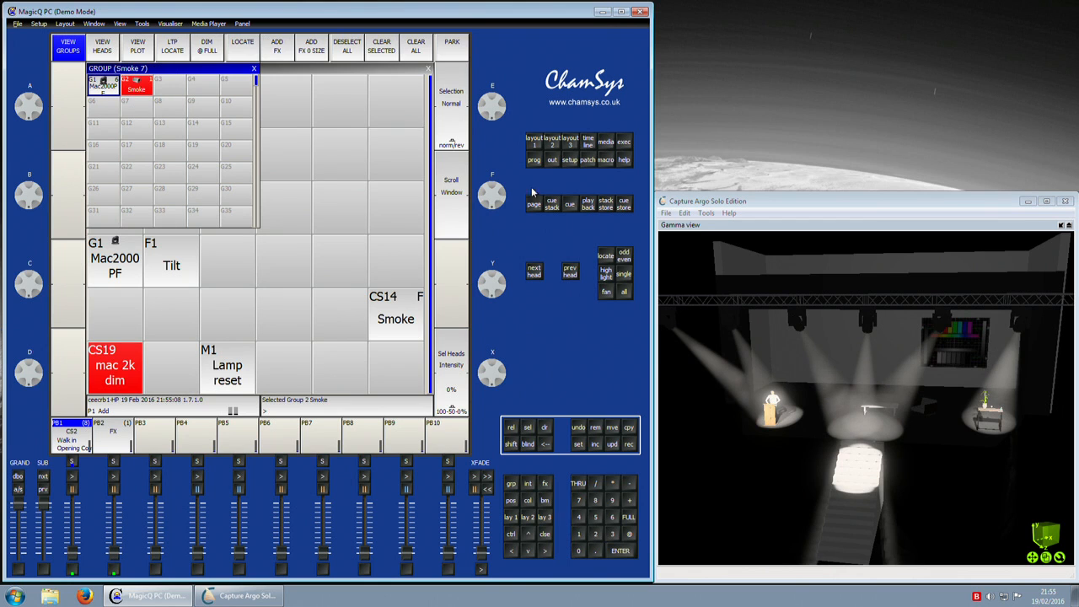
click(517, 500)
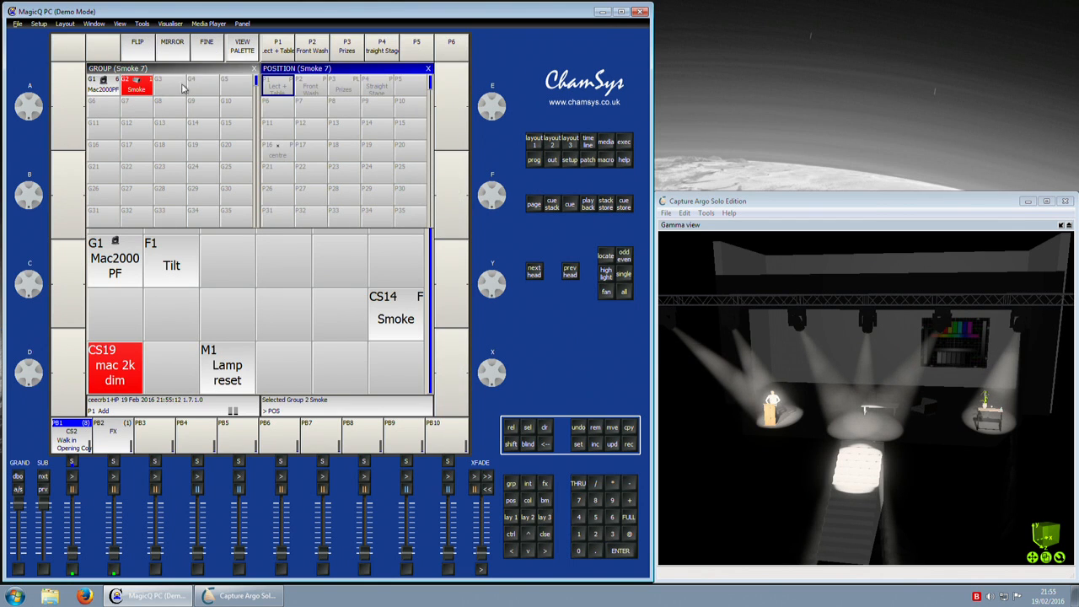
click(110, 87)
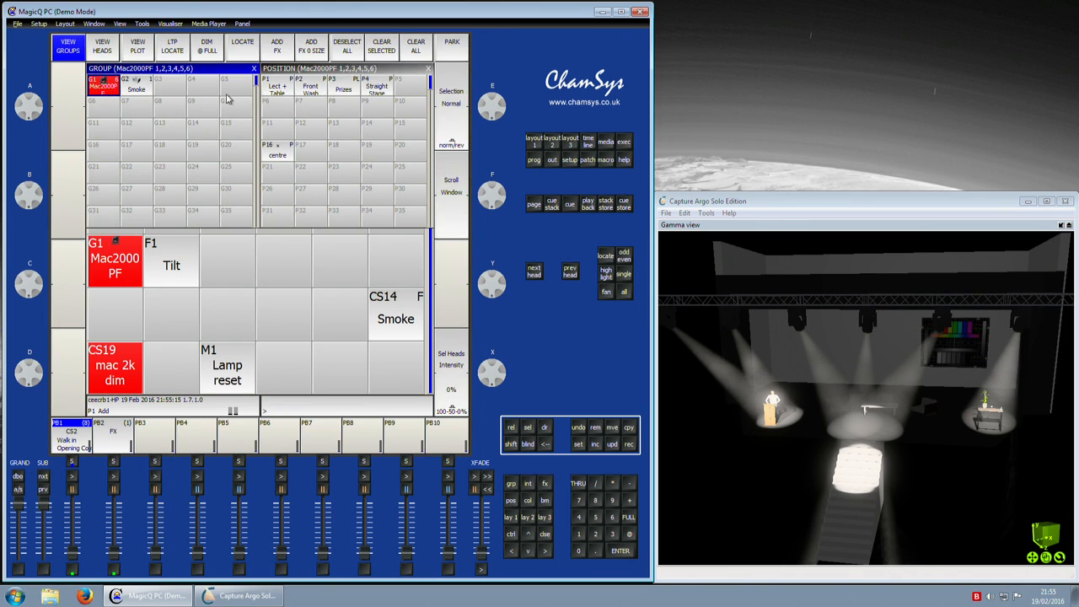
click(308, 91)
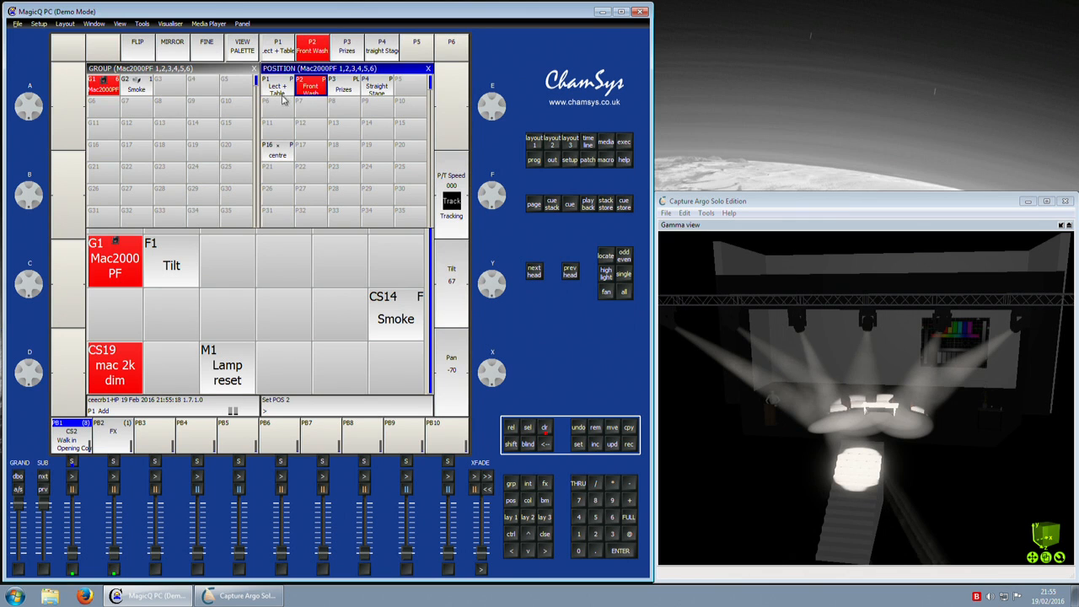
click(596, 536)
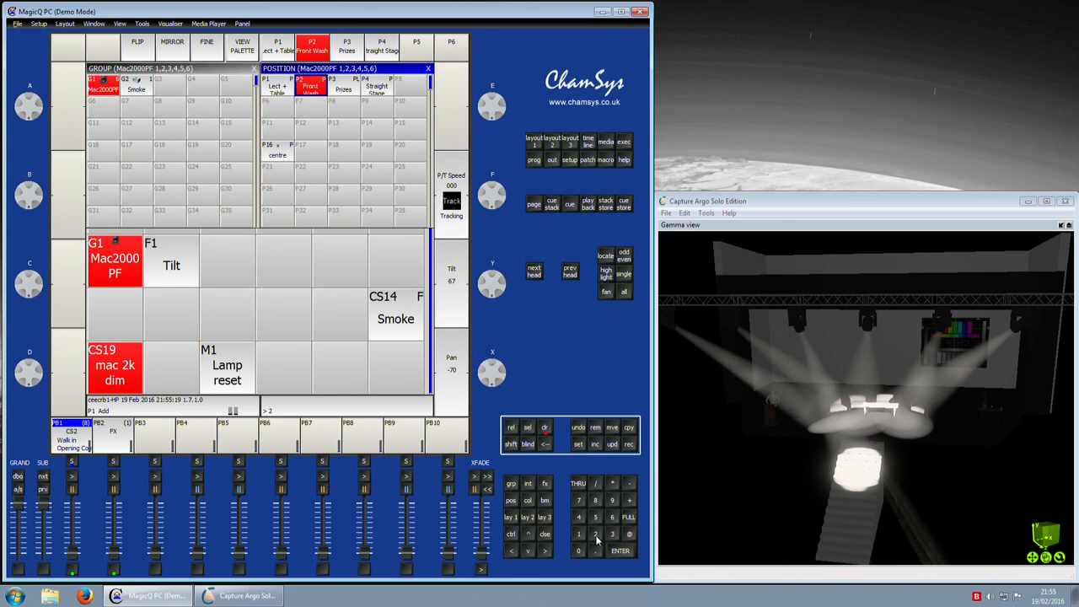
click(549, 429)
click(137, 87)
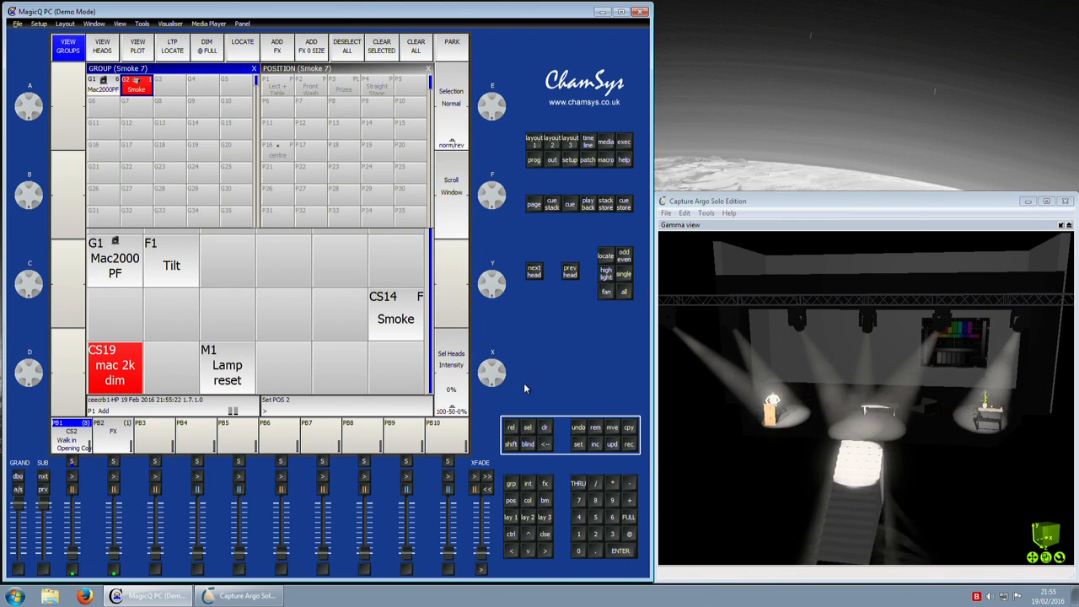
- Apply the Lect + Table position palette to the Mac2000PF group and clear the programmer
click(99, 87)
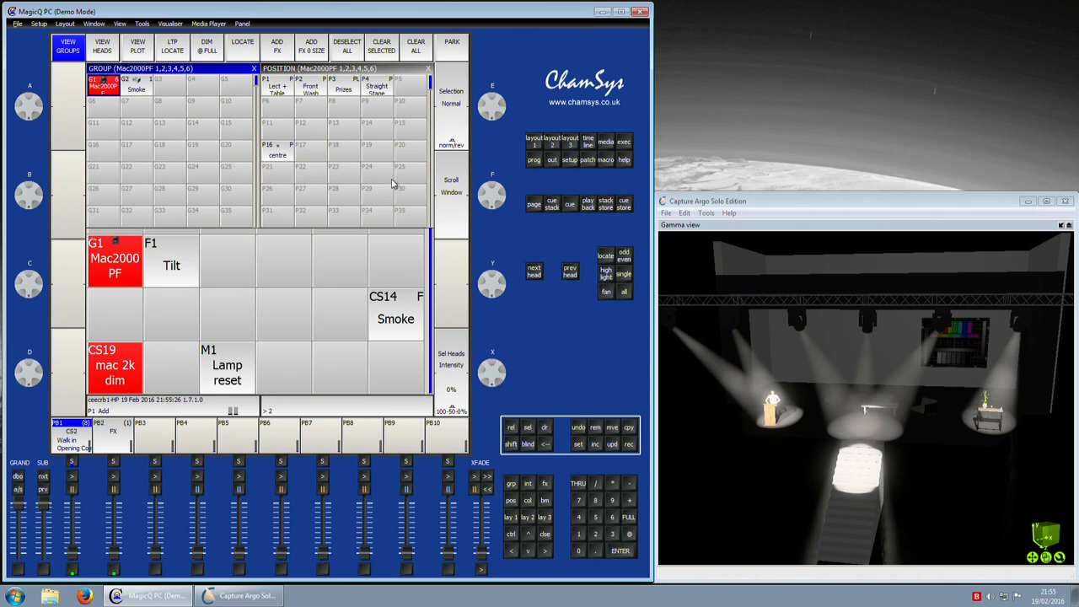
click(286, 94)
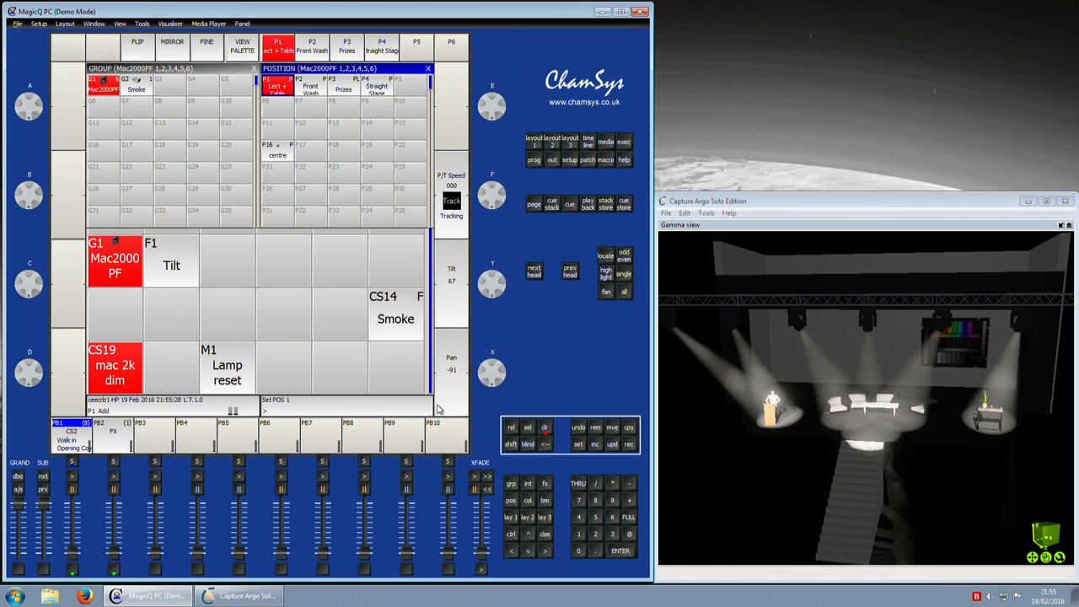
click(545, 428)
click(137, 85)
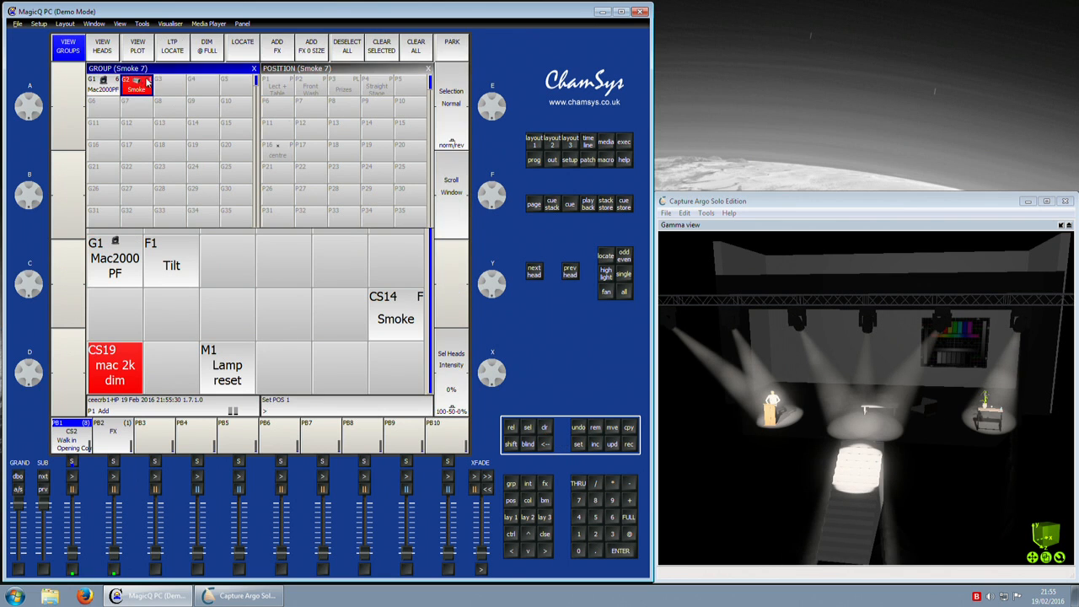
- Return to the Execute window and alternate between the wash, Lect Seats and Prizes items, finishing on Lect Seats
click(624, 141)
click(160, 111)
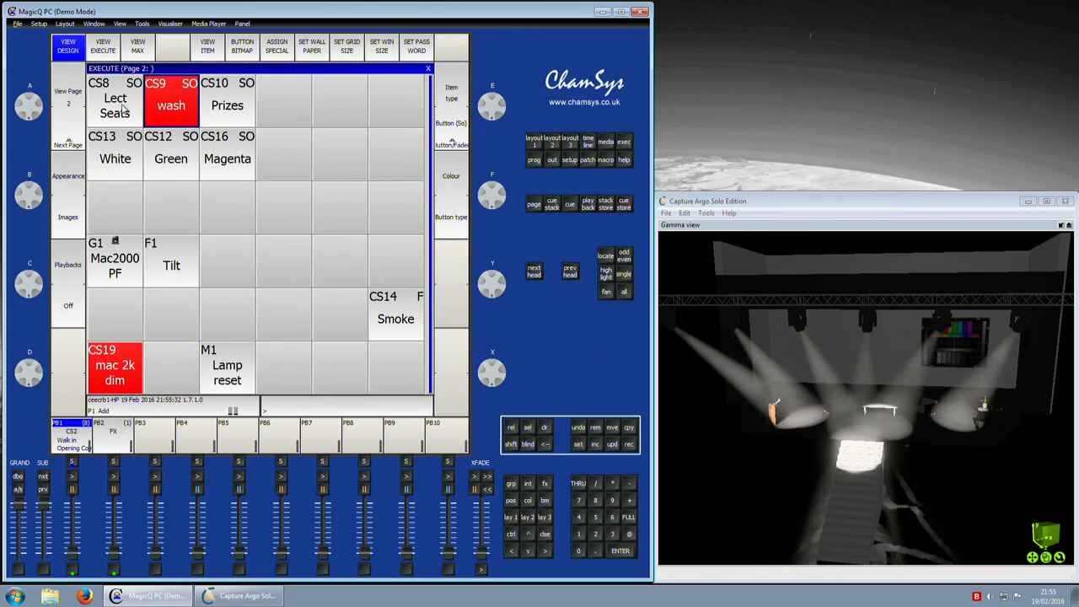
click(120, 108)
click(170, 105)
click(226, 106)
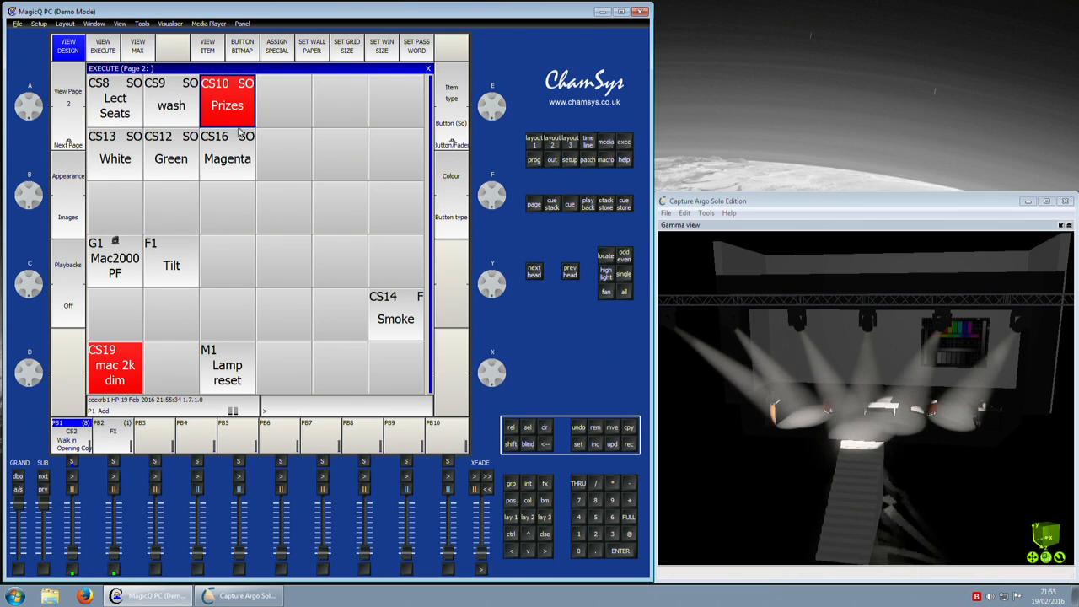
click(156, 109)
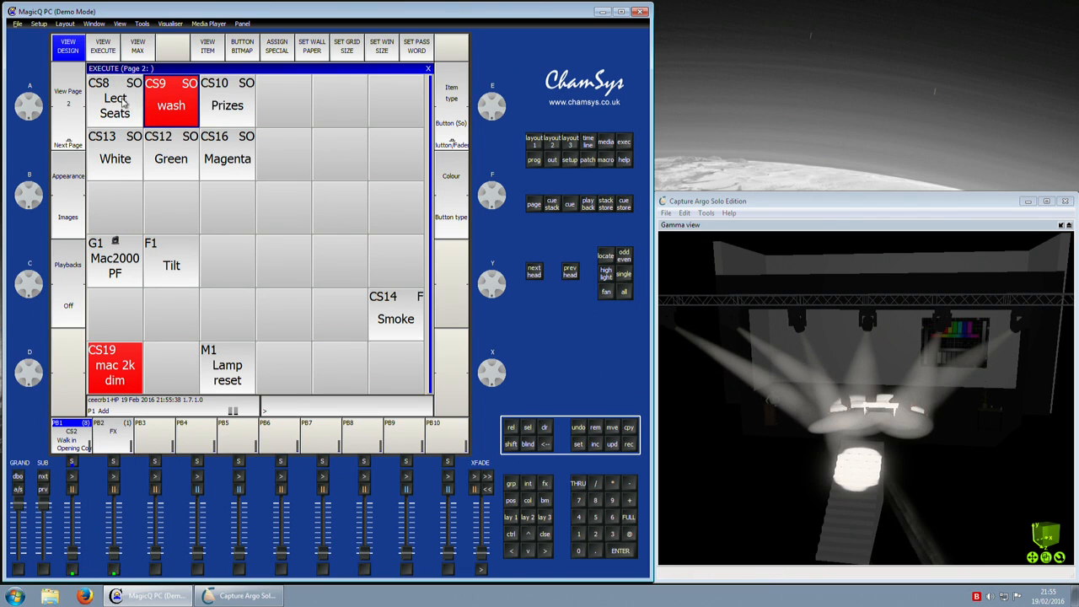
click(124, 101)
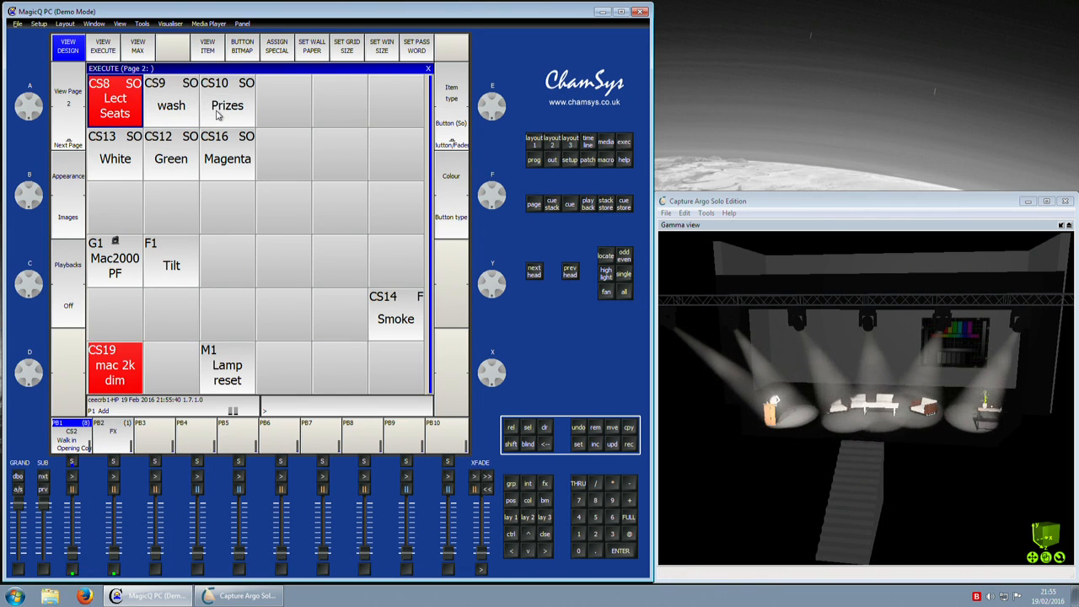
click(218, 116)
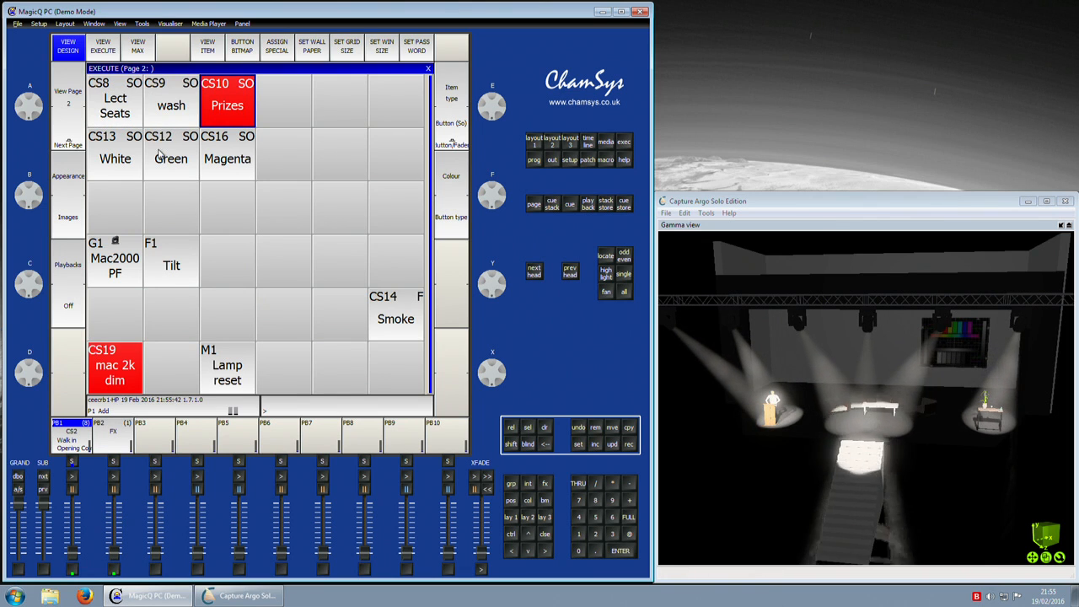
click(549, 430)
click(126, 115)
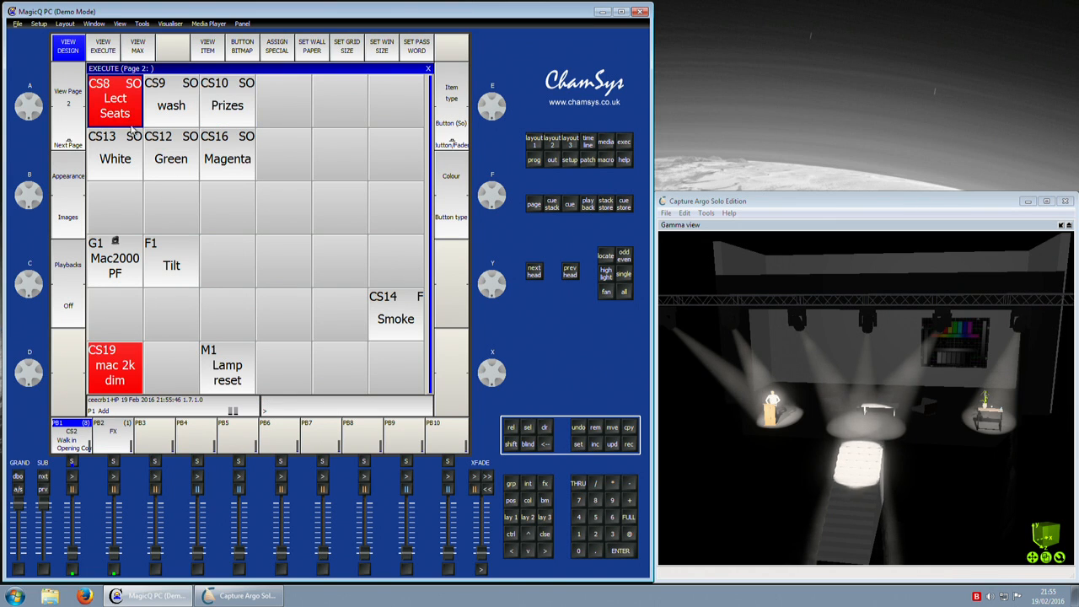
- Test the colour items by activating White, Green and Magenta in turn, and return to White
click(129, 167)
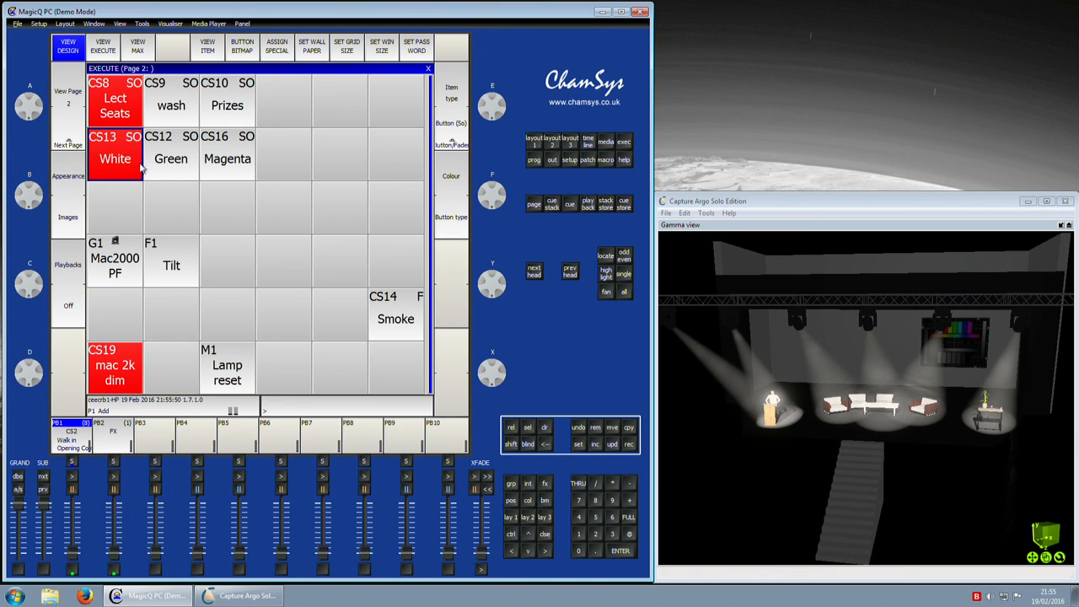
click(174, 162)
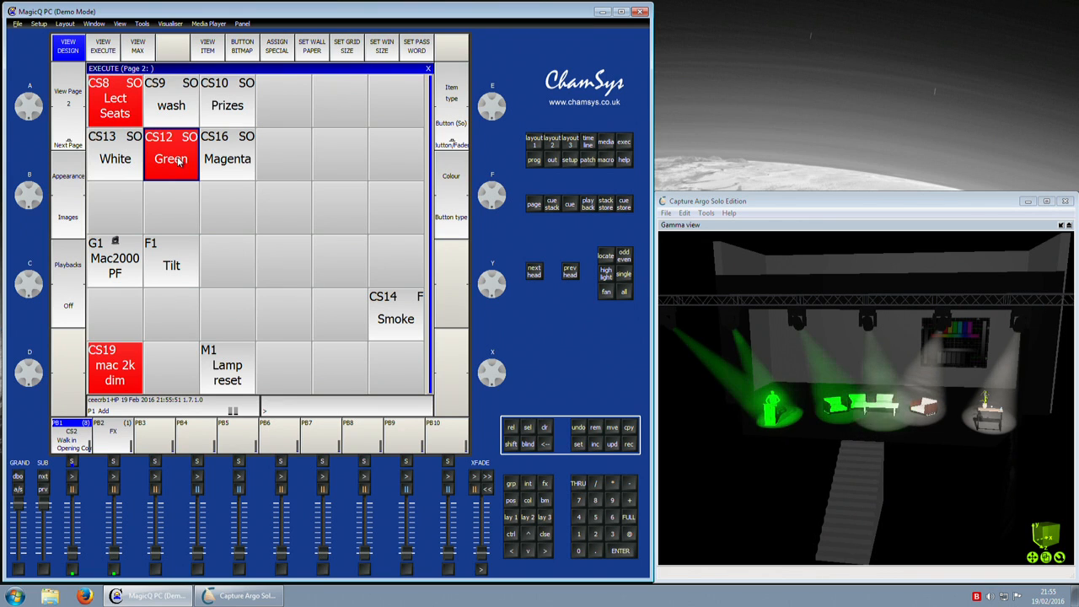
click(240, 166)
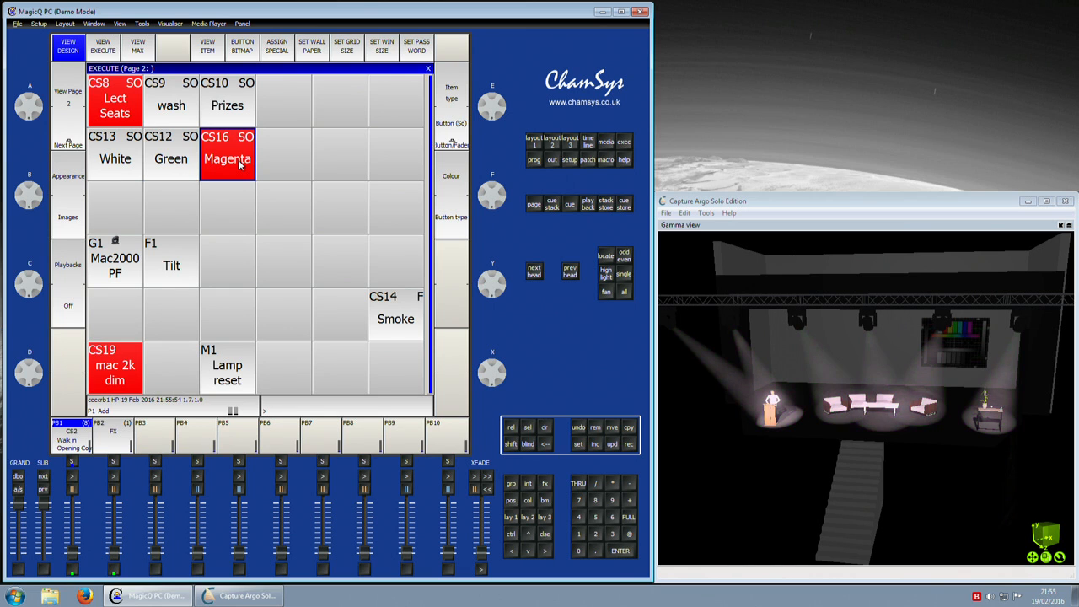
click(117, 164)
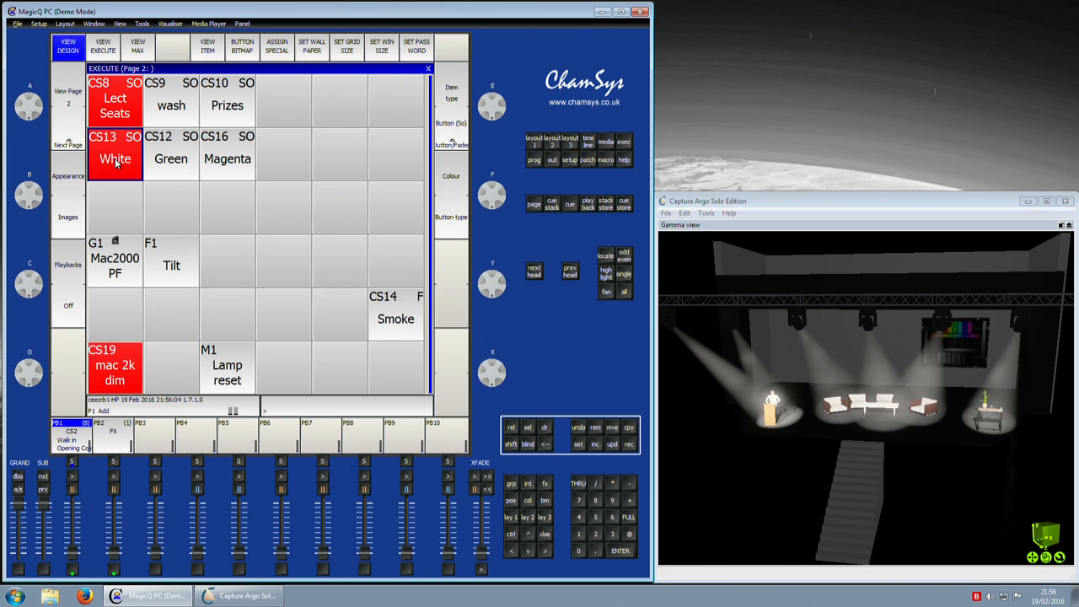
- Toggle the mac 2k dim item off and on several times while Lect Seats and White are active, leaving it on
click(101, 379)
click(110, 373)
click(125, 366)
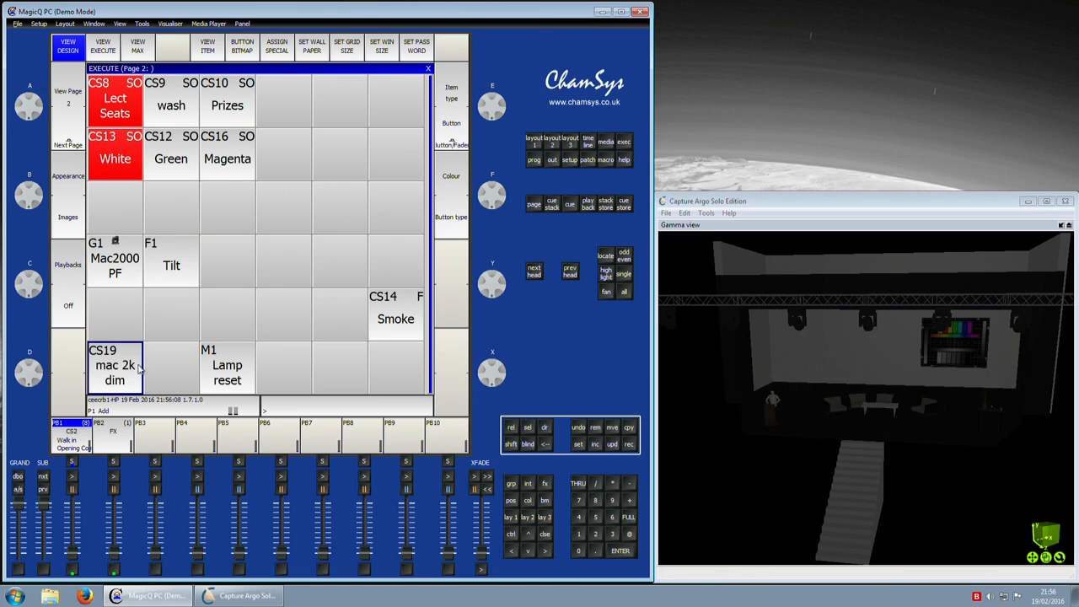
click(132, 371)
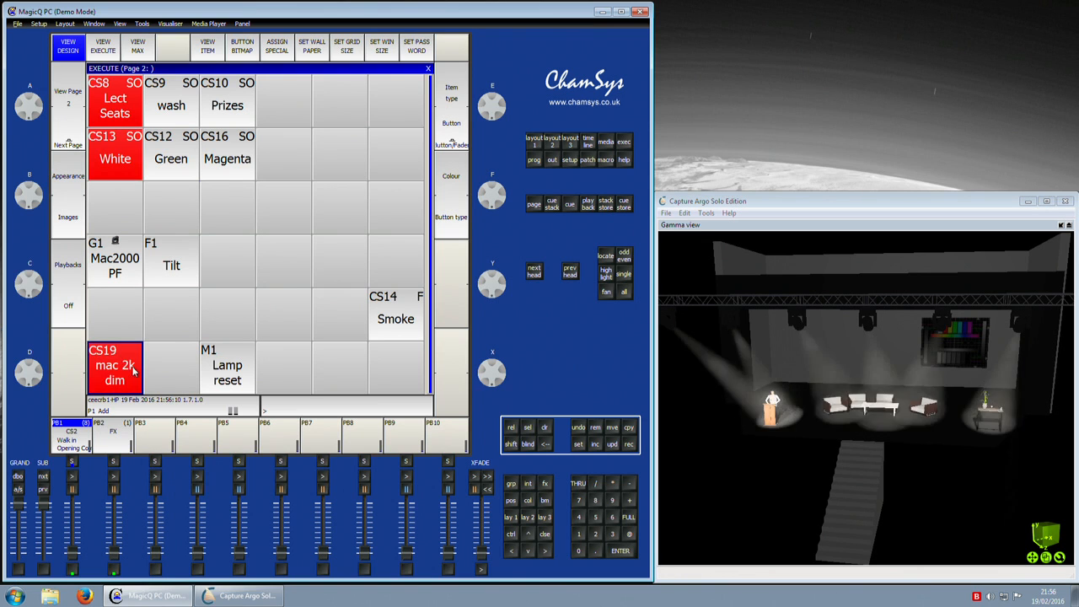
click(124, 368)
click(124, 368)
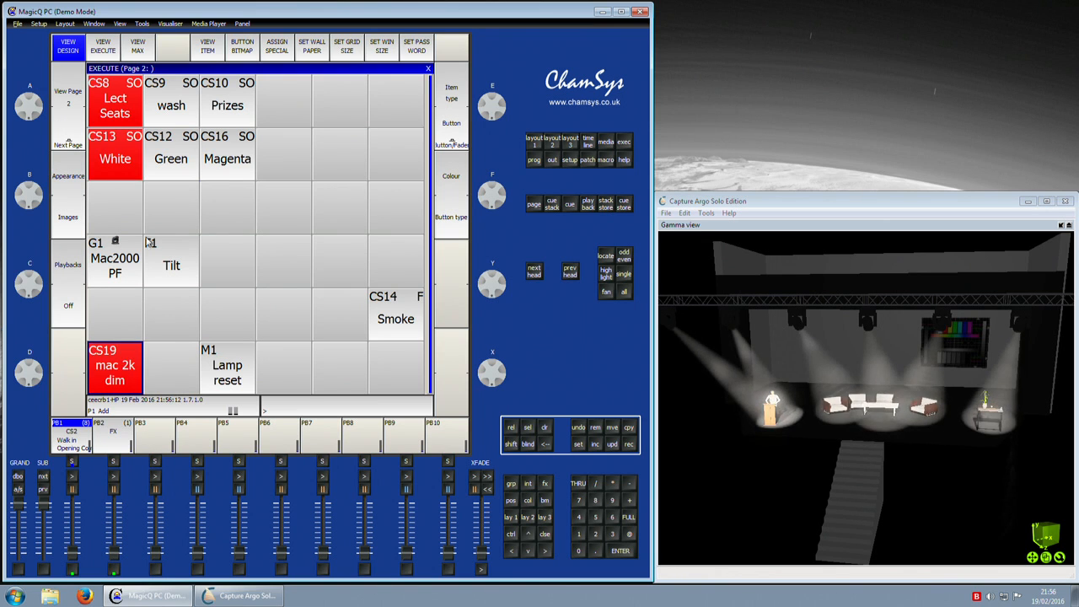
- Cycle quickly through the wash, Prizes and Lect Seats position items to test their solo behaviour, finishing on Prizes
click(168, 105)
click(232, 101)
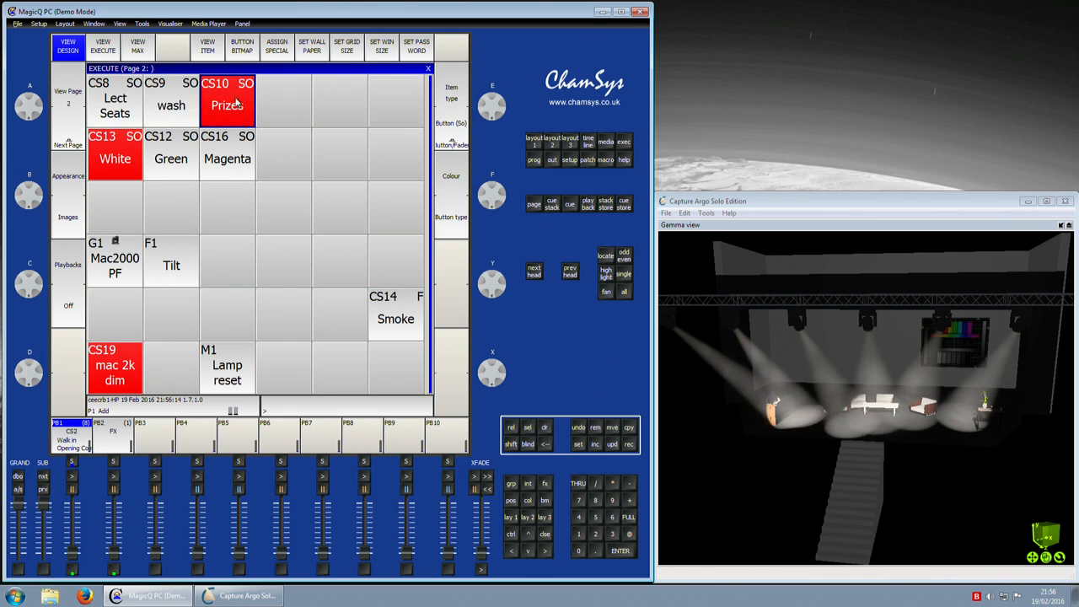
click(118, 101)
click(164, 104)
click(226, 105)
click(118, 101)
click(169, 105)
click(221, 108)
click(118, 101)
click(169, 105)
click(226, 105)
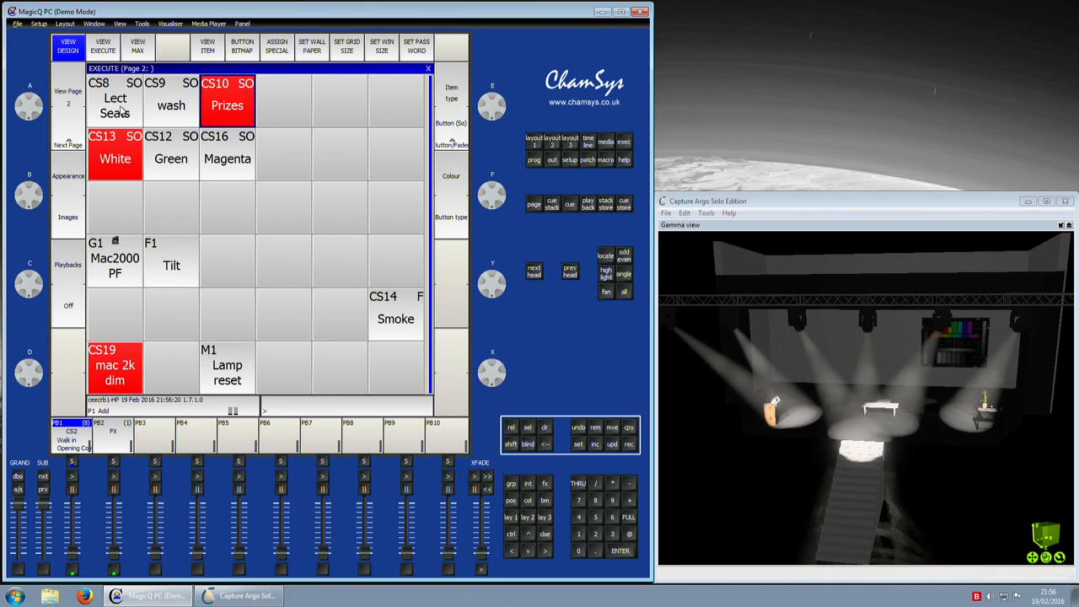
- Change the Lect Seats item's type to plain Button without solo, and activate the wash item alongside it
click(453, 144)
click(456, 144)
click(457, 144)
click(457, 144)
click(153, 105)
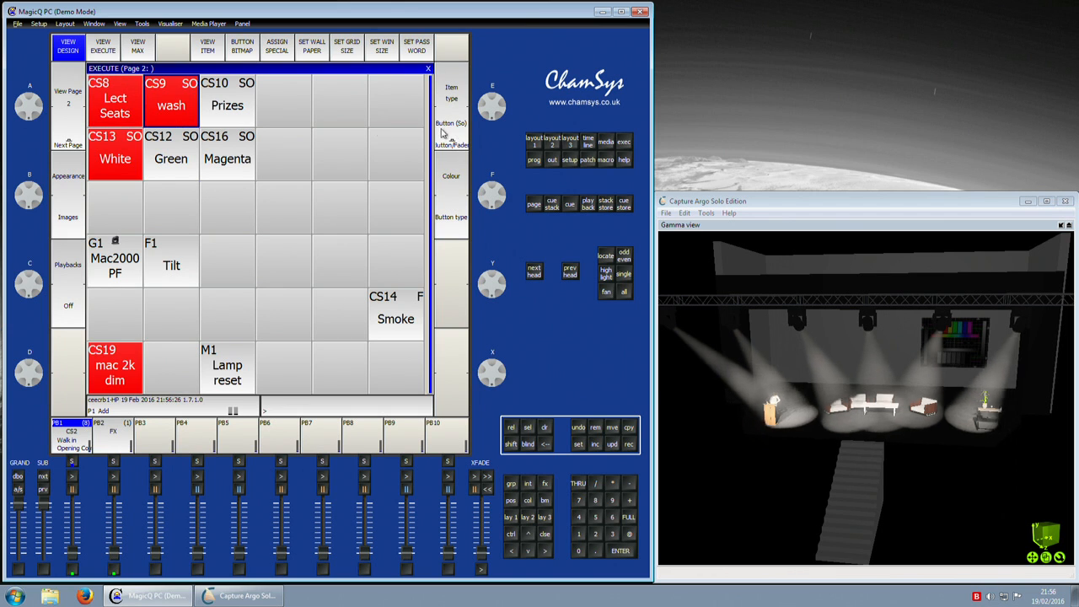
- Set the wash item to plain Button and toggle Lect Seats and wash on and off to test them without solo
click(128, 106)
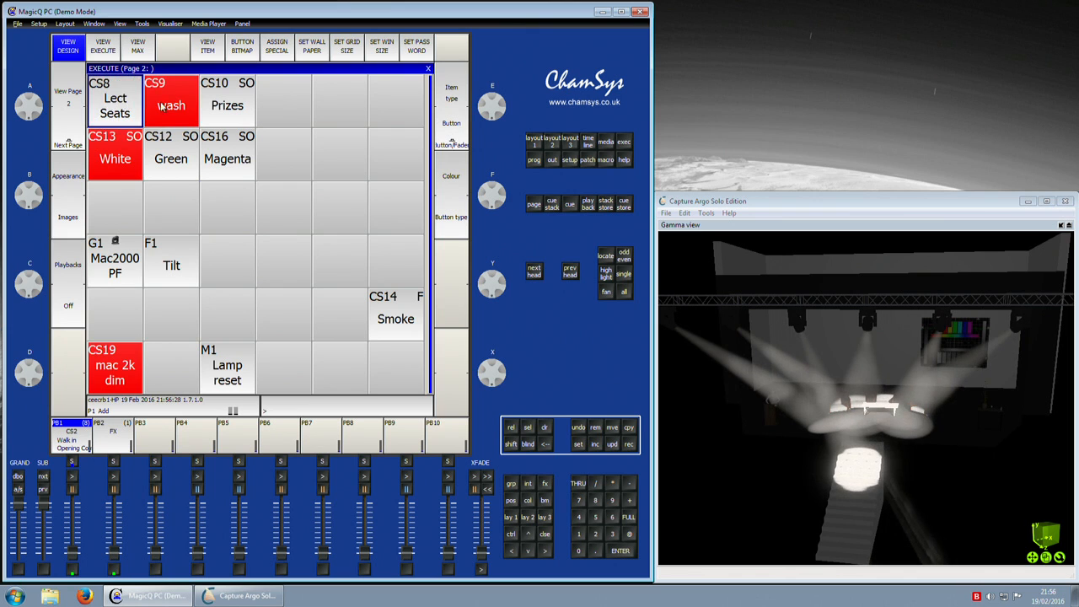
click(166, 105)
click(113, 108)
click(120, 108)
click(169, 107)
click(167, 108)
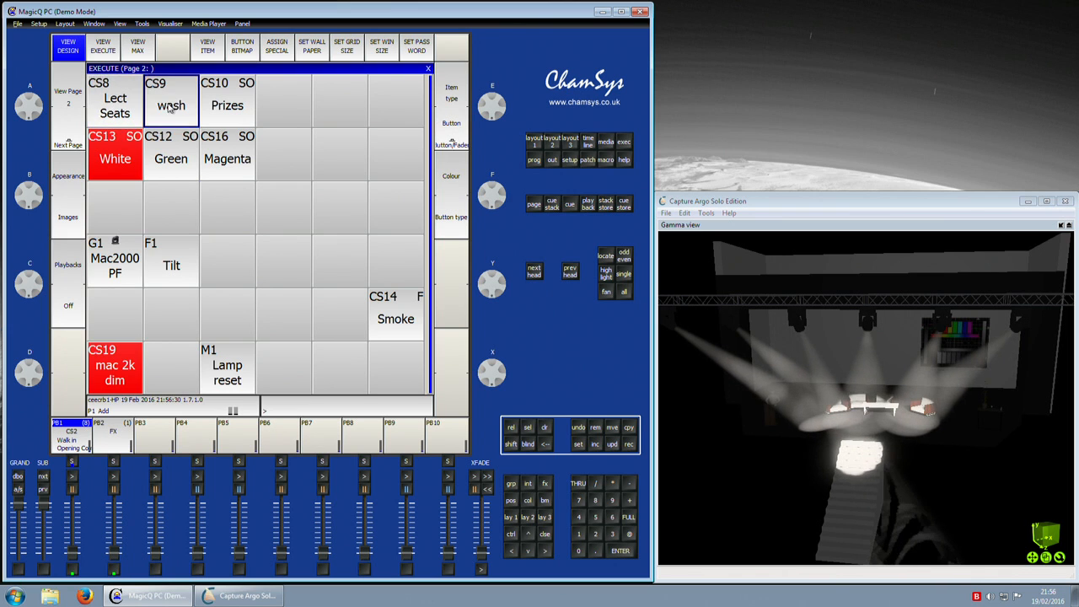
click(119, 112)
click(150, 113)
click(122, 115)
click(163, 110)
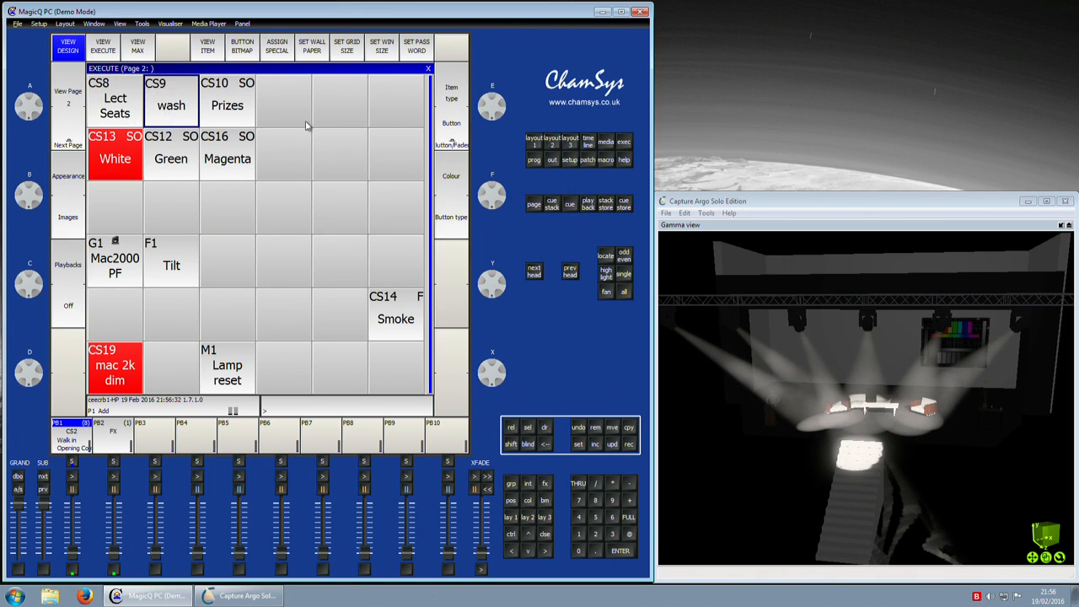
- Reactivate Lect Seats and wash together, and keep toggling the two non-solo items alternately, ending with both off
click(128, 109)
click(157, 117)
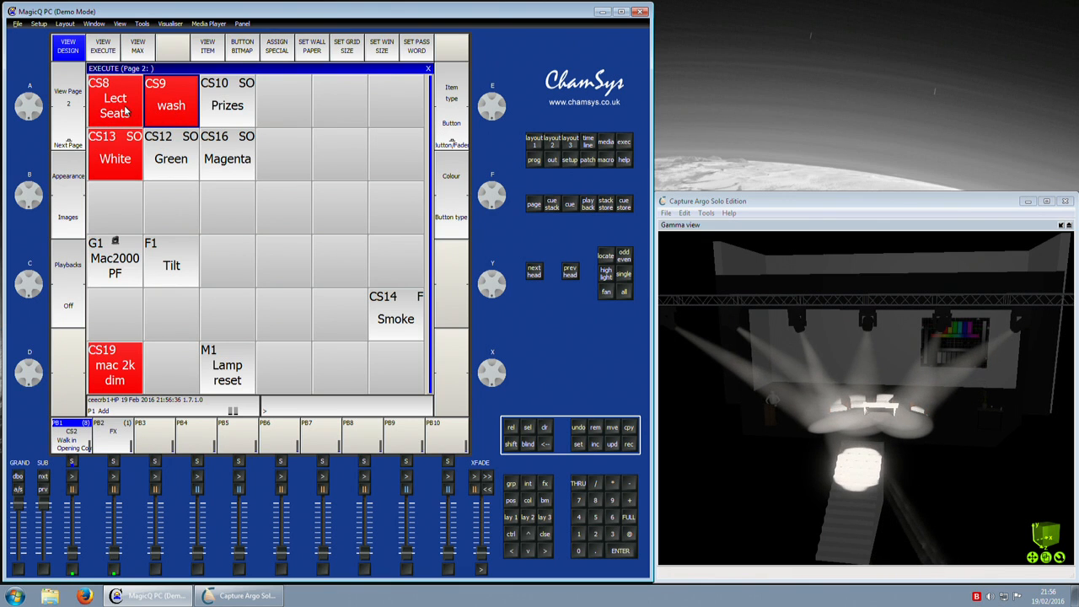
click(118, 113)
click(152, 113)
click(114, 114)
click(157, 115)
click(122, 116)
click(159, 117)
click(127, 118)
click(156, 118)
click(126, 116)
click(156, 116)
click(126, 116)
click(159, 119)
click(128, 118)
click(164, 117)
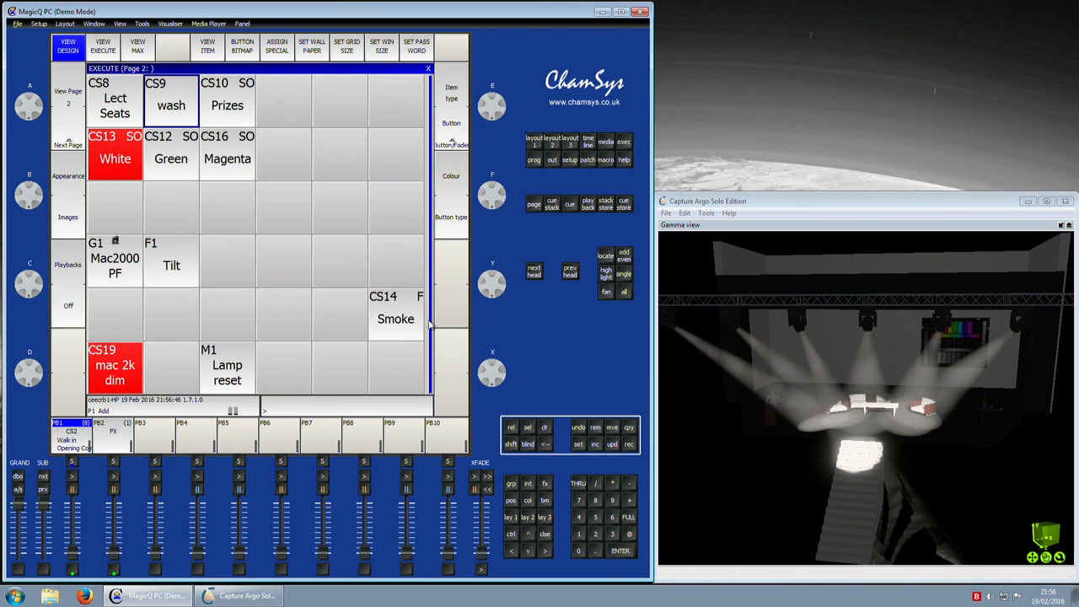
- Set the item type of both the wash and Lect Seats items back to solo Button (So)
click(447, 142)
click(452, 143)
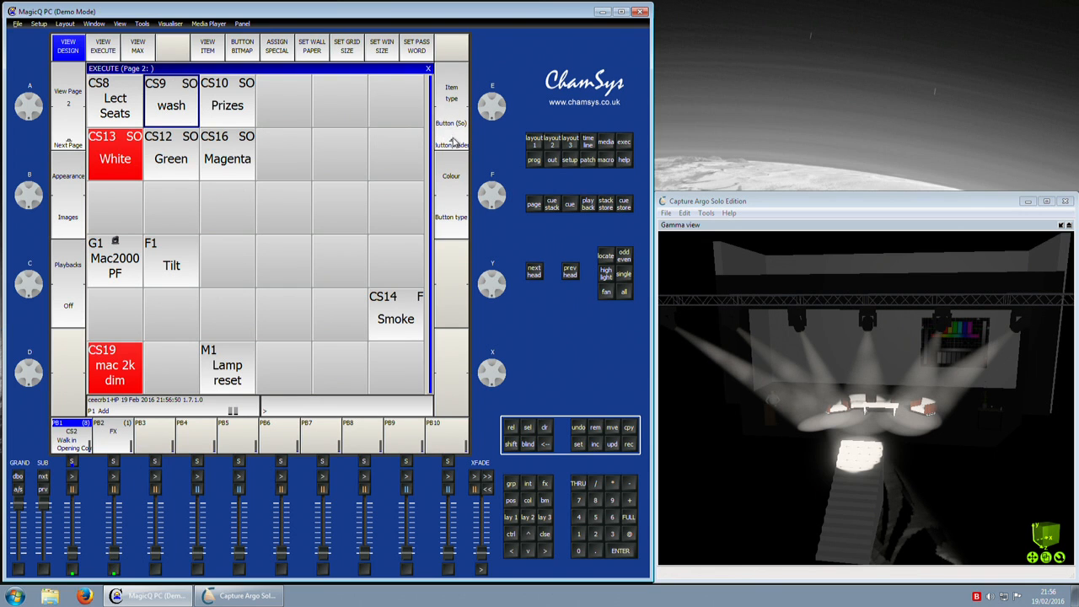
click(136, 116)
click(463, 133)
click(458, 137)
click(456, 139)
- Test the solo position items by activating Lect Seats, wash and Prizes repeatedly in varying order, finishing on wash
click(129, 103)
click(180, 107)
click(221, 108)
click(177, 112)
click(114, 116)
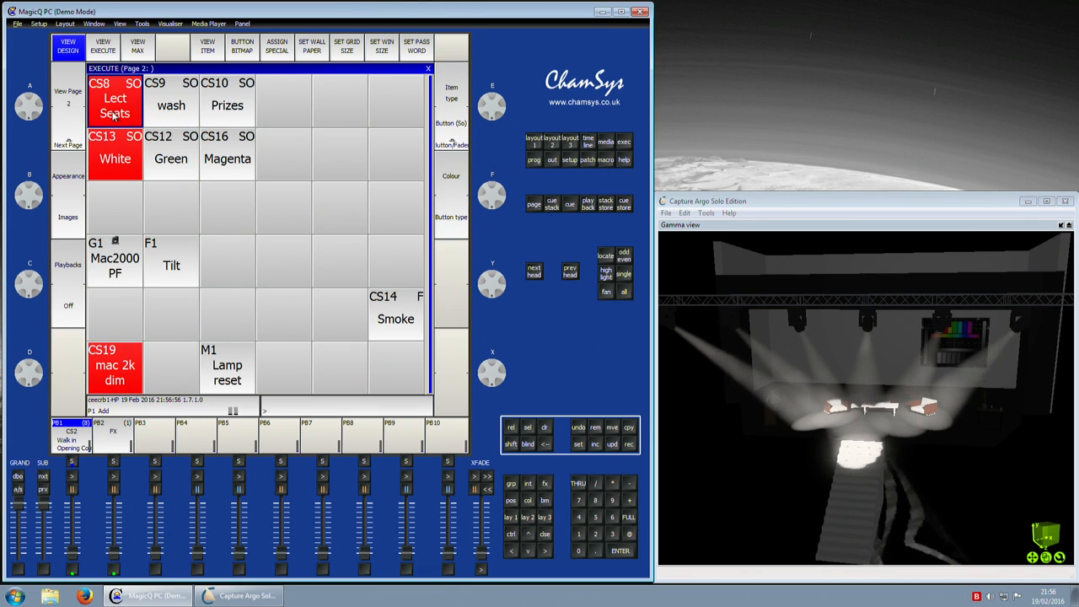
click(224, 111)
click(189, 111)
click(106, 111)
click(221, 112)
click(179, 116)
click(109, 115)
click(222, 109)
click(162, 113)
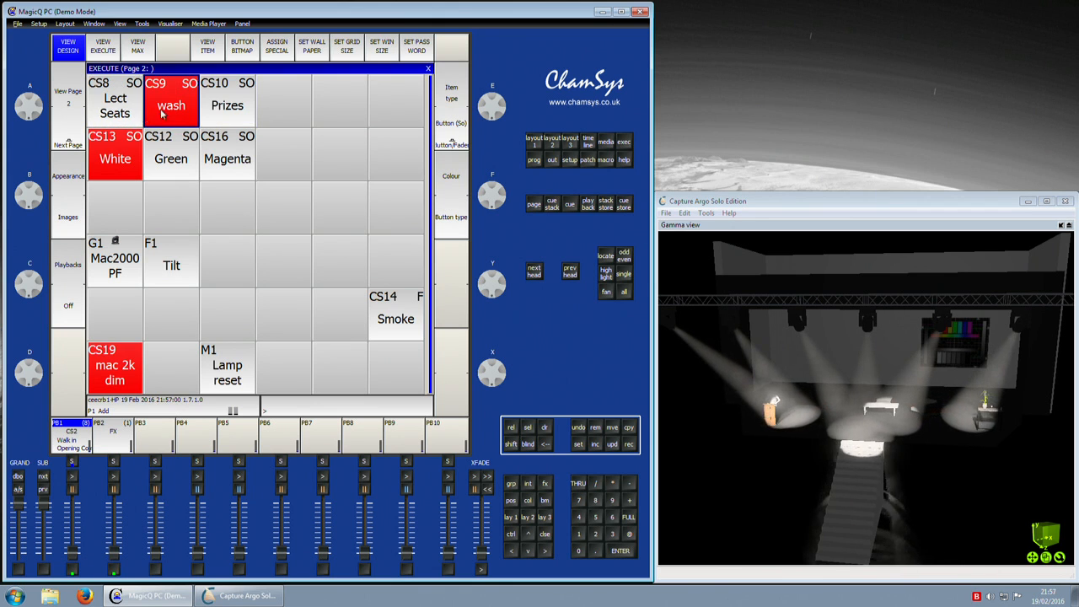
- Alternate between colour and position items to combine different looks, finishing with White and Lect Seats active
click(175, 147)
click(231, 114)
click(229, 150)
click(173, 109)
click(108, 147)
click(112, 116)
click(179, 147)
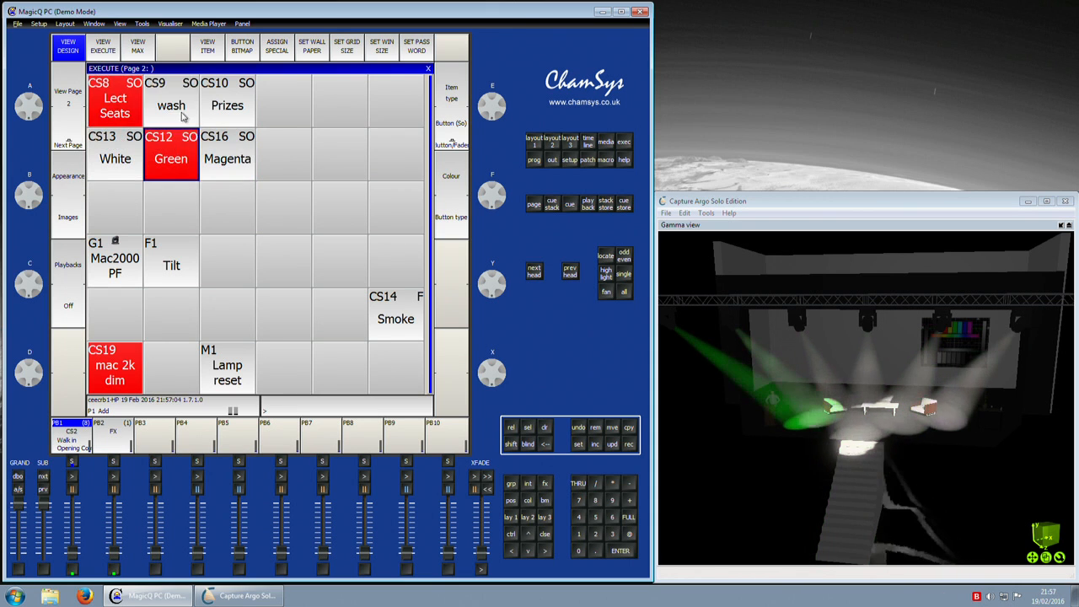
click(182, 116)
click(211, 153)
click(219, 119)
click(126, 152)
click(121, 118)
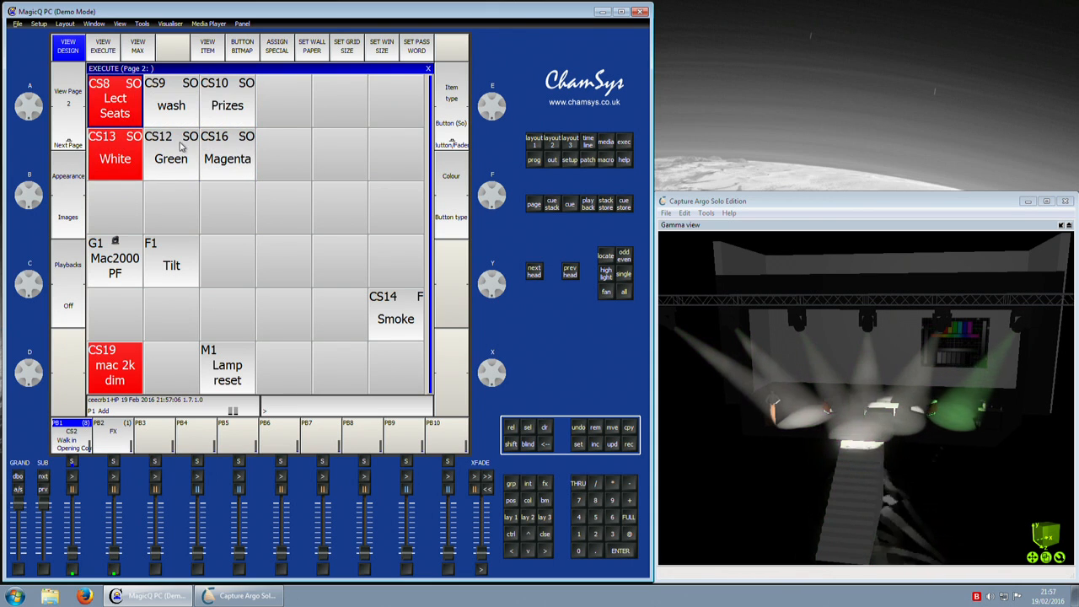
- Activate Green and cycle through the Lect Seats, wash and Prizes positions, finishing on Lect Seats with White
click(167, 113)
click(211, 107)
click(181, 139)
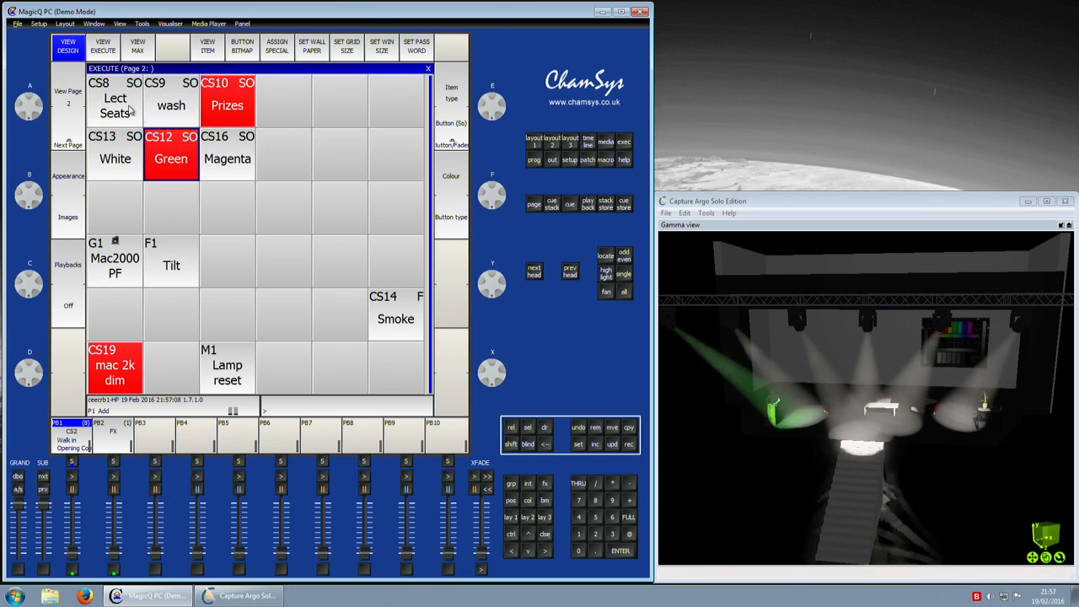
click(131, 111)
click(168, 107)
click(215, 105)
click(118, 105)
click(168, 106)
click(216, 106)
click(131, 112)
click(168, 108)
click(228, 114)
click(169, 107)
click(109, 108)
click(117, 162)
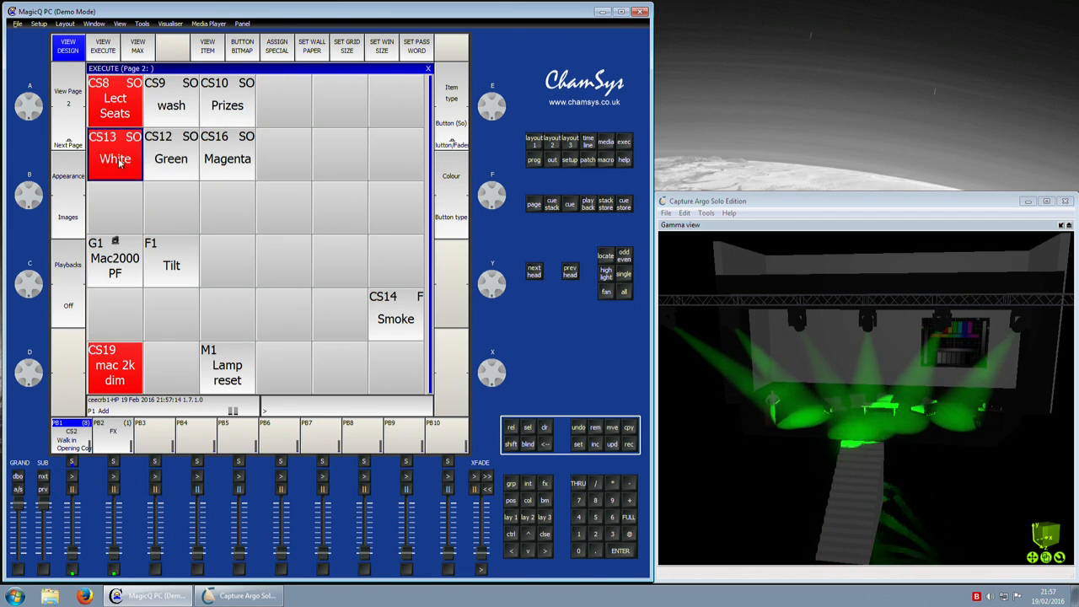
- Switch among Green, Magenta and White while changing to the wash position, and return to White and Lect Seats
click(163, 156)
click(229, 159)
click(130, 158)
click(166, 152)
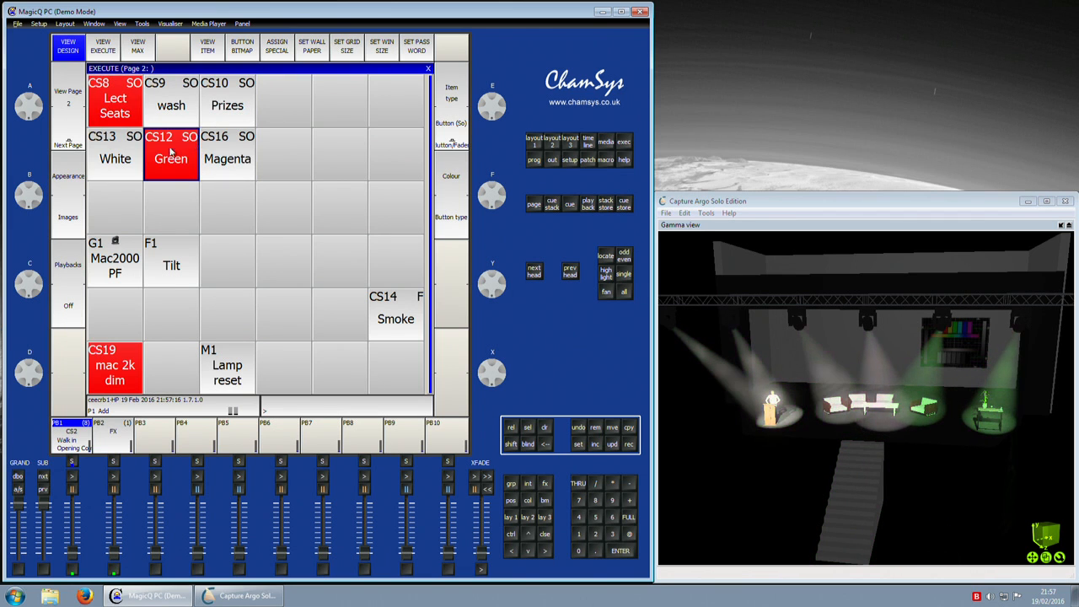
click(169, 105)
click(223, 146)
click(167, 156)
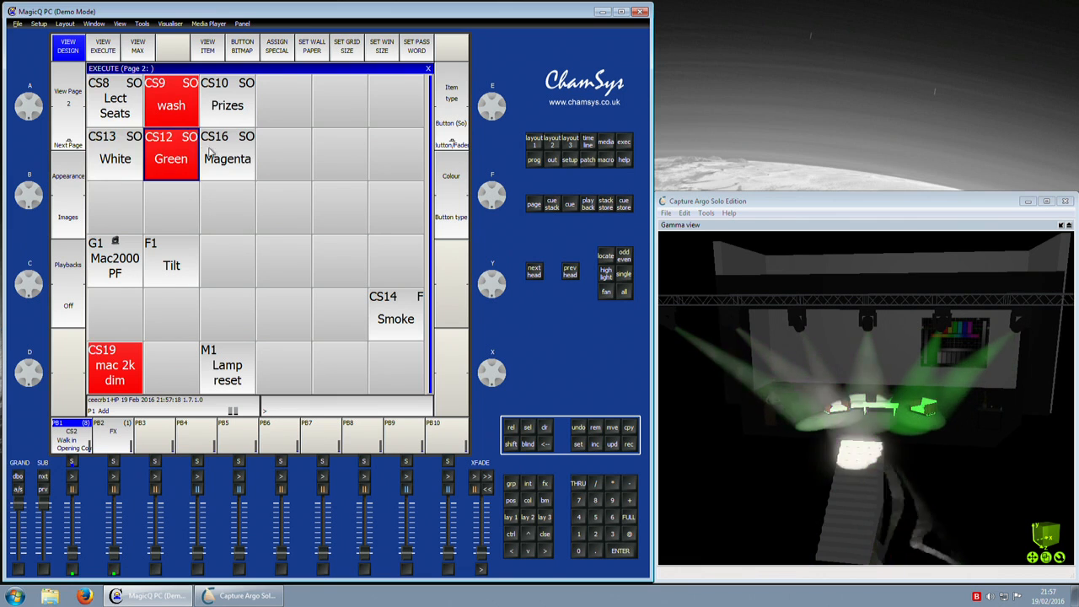
click(220, 157)
click(121, 159)
click(117, 102)
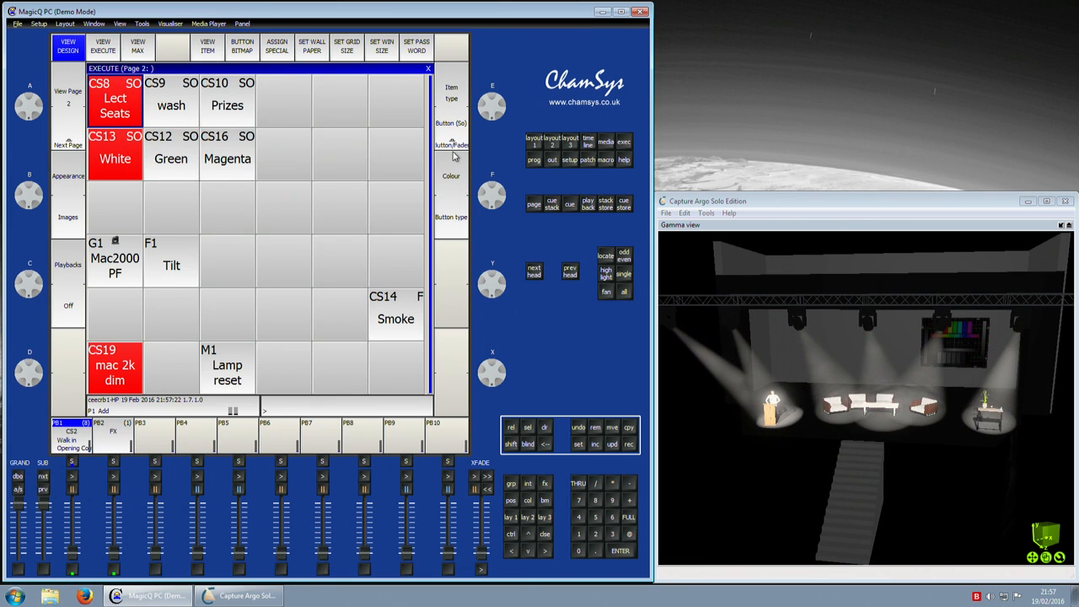
- Run the wash position with Green and Magenta, and return to Lect Seats with White
click(173, 106)
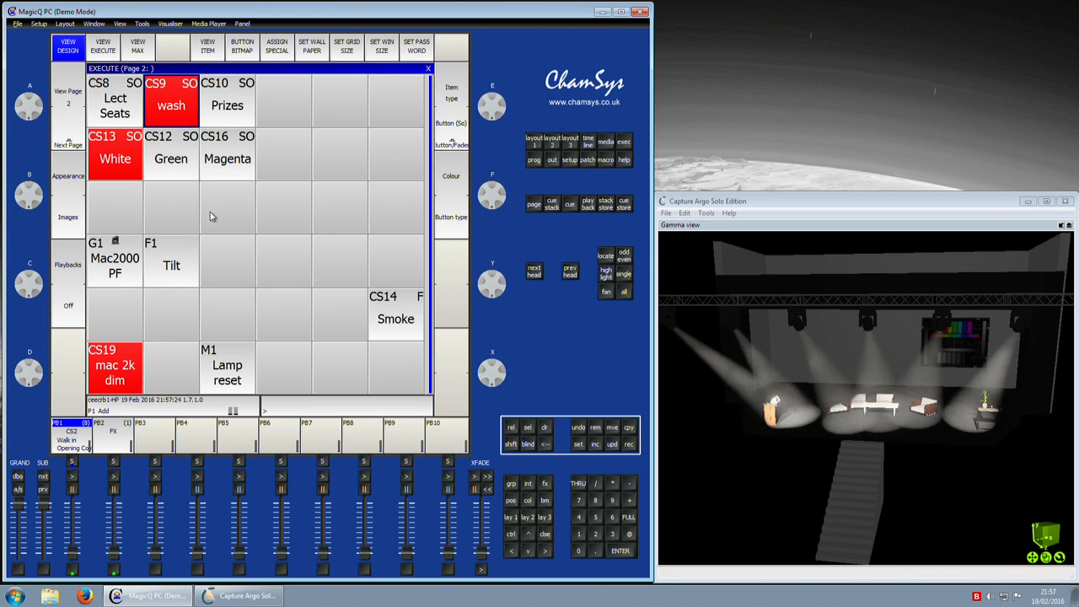
click(173, 171)
click(224, 157)
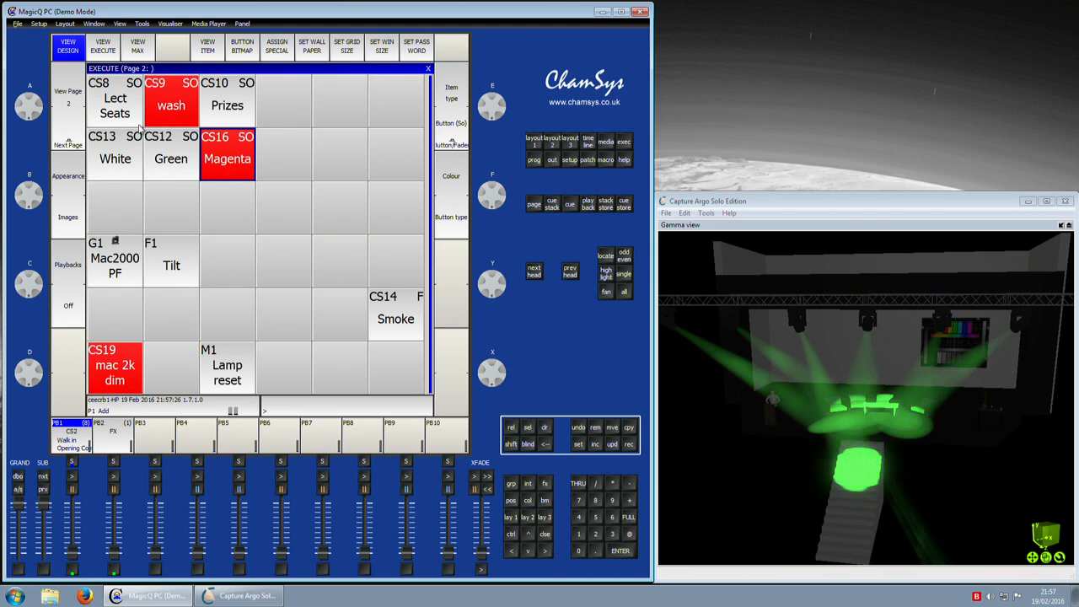
click(126, 111)
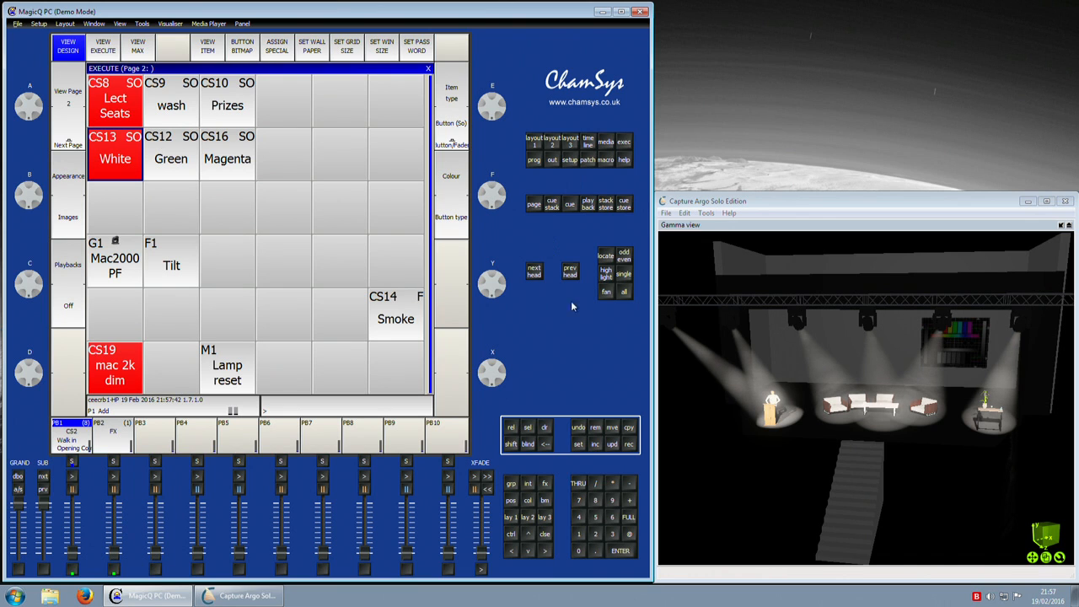
- Clear the programmer and deactivate the Lect Seats, White and mac 2k dim items
click(547, 428)
click(108, 100)
click(119, 147)
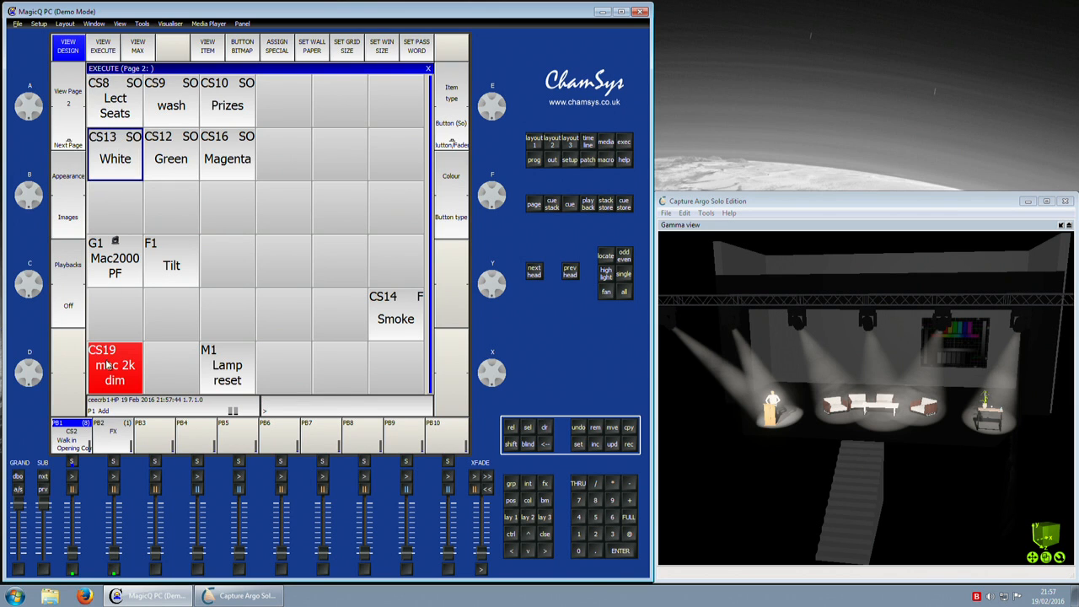
click(111, 367)
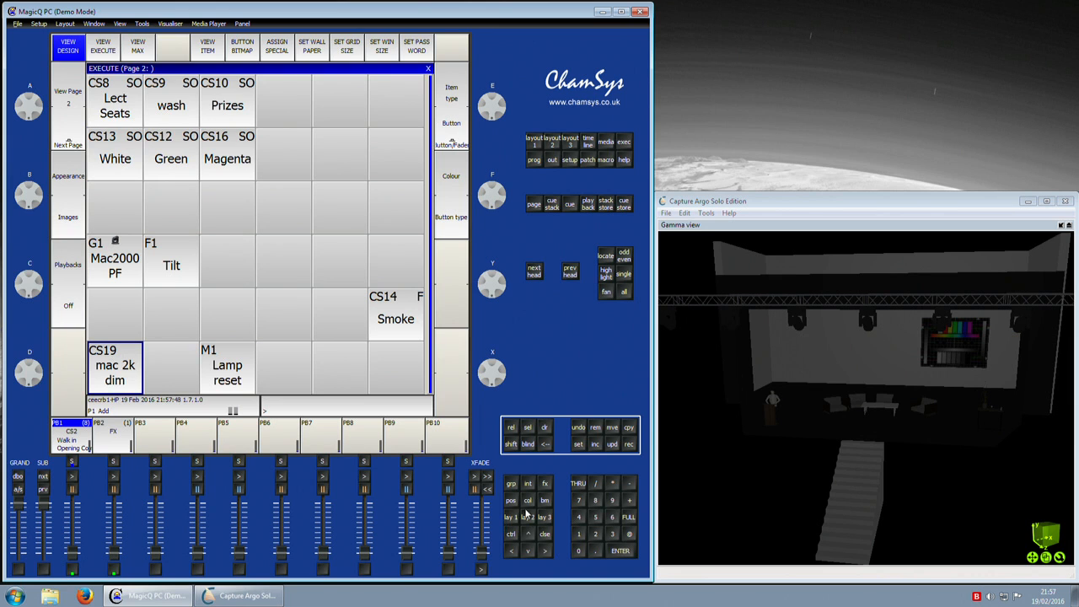
click(511, 485)
click(629, 519)
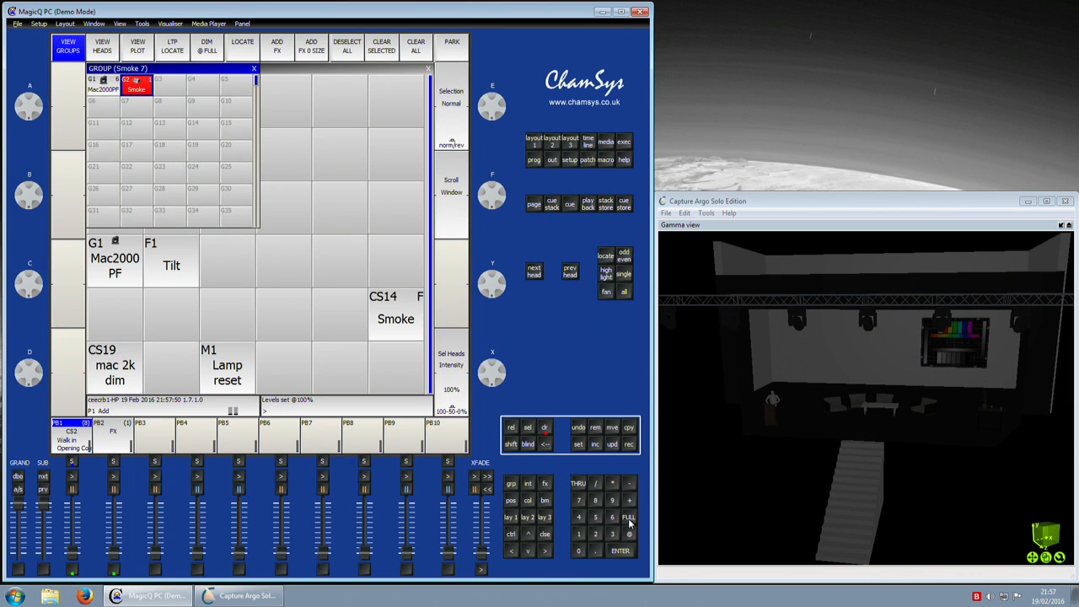
click(625, 144)
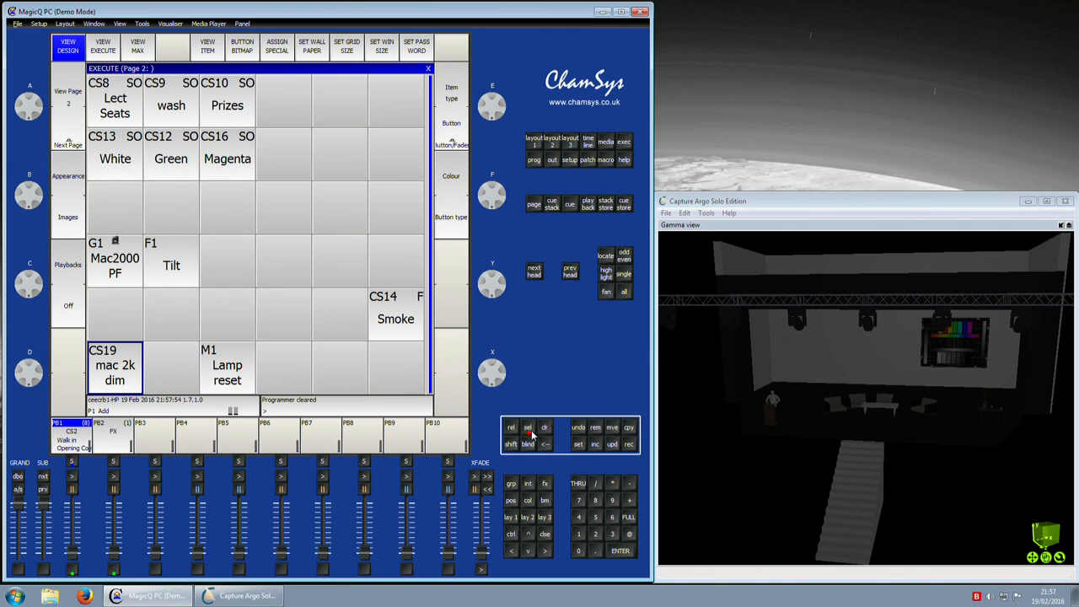
- Toggle the mac 2k dim item on, off and on again with no position or colour item active
click(114, 365)
click(135, 361)
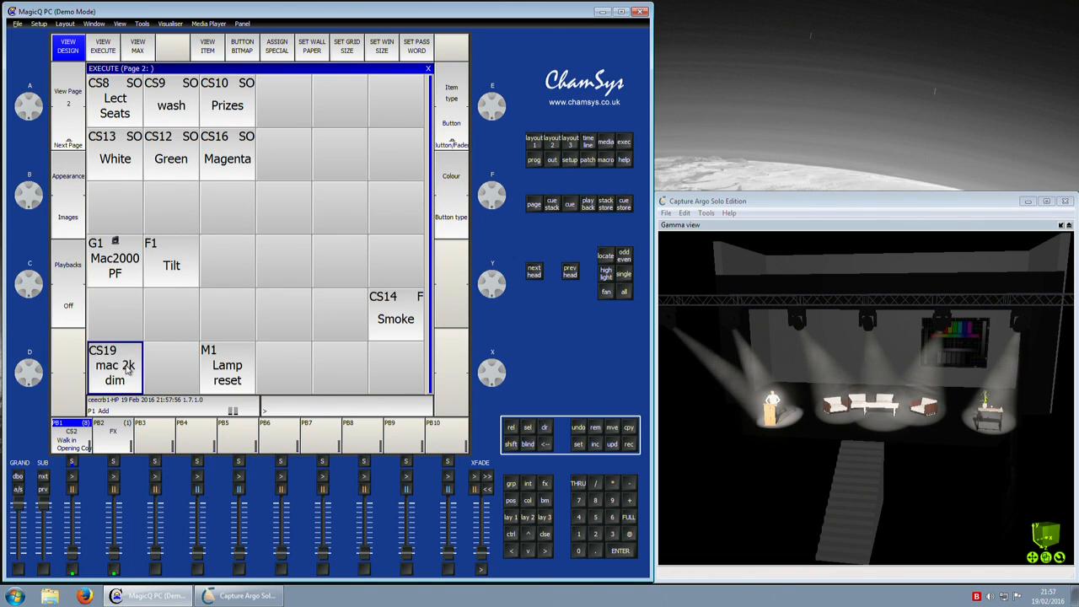
click(135, 361)
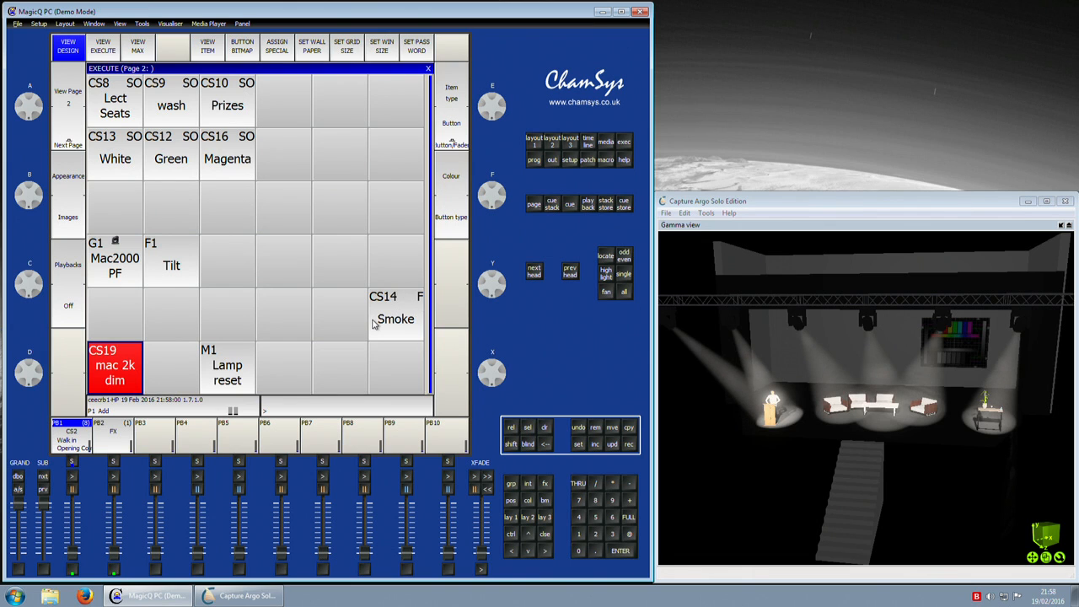
- Examine the item type of the Smoke item in the design grid
key(Up)
key(Right)
key(Right)
key(Right)
key(Right)
key(Right)
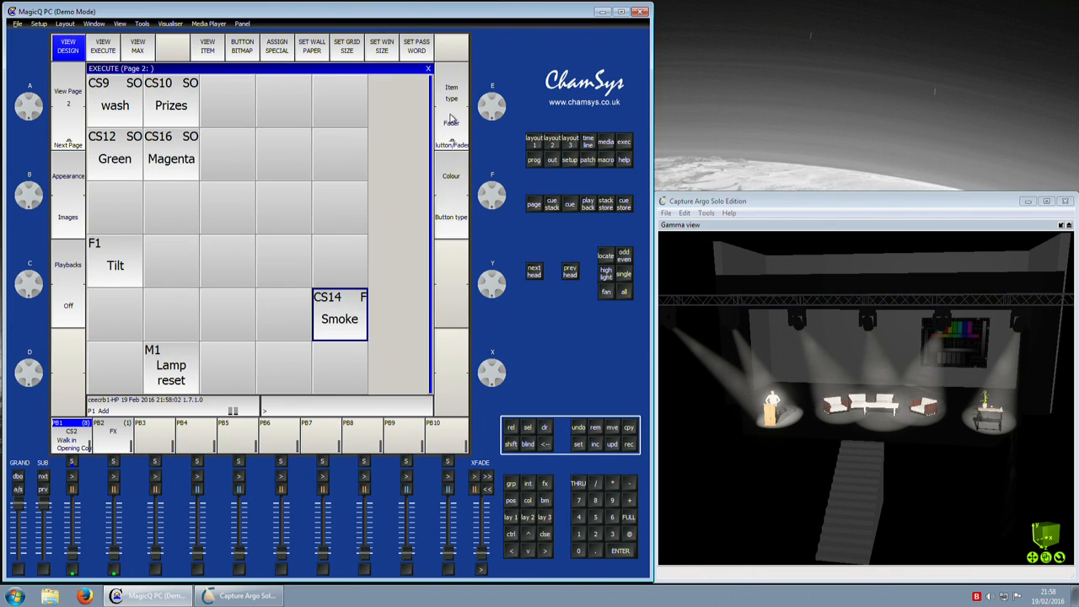
key(Left)
key(Left)
key(Left)
key(Left)
key(Left)
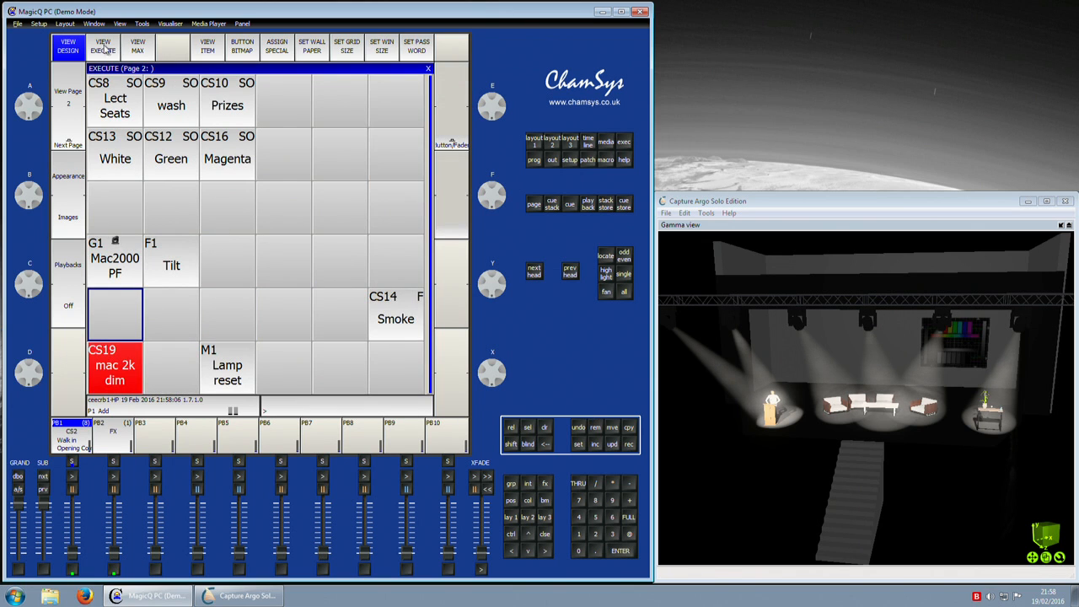
- Switch the Execute window to its execute view and test the Smoke fader by raising, lowering and raising it near full
click(103, 49)
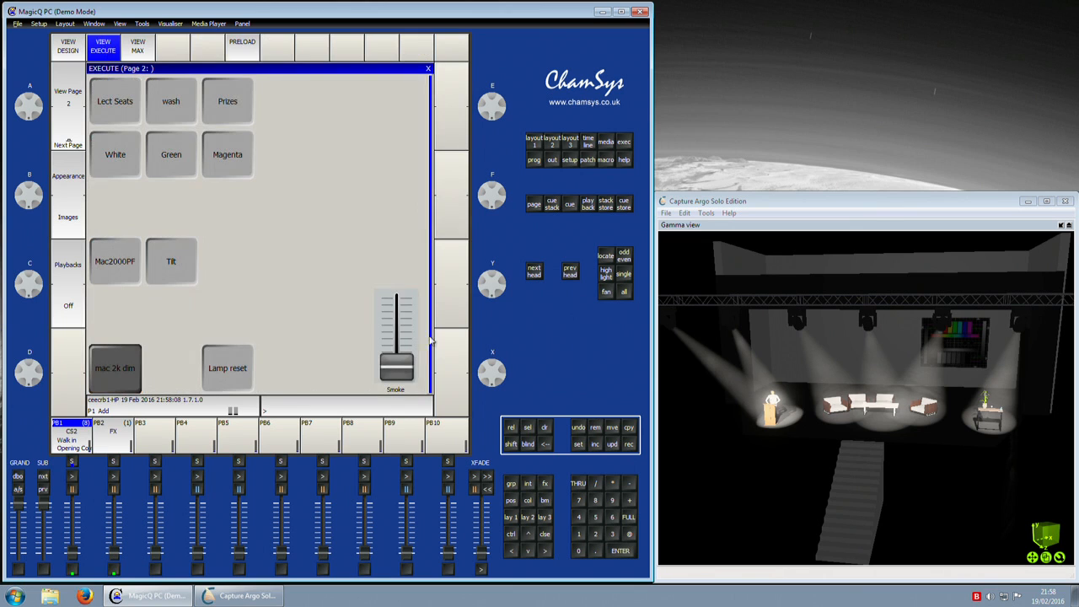
drag(386, 366, 394, 336)
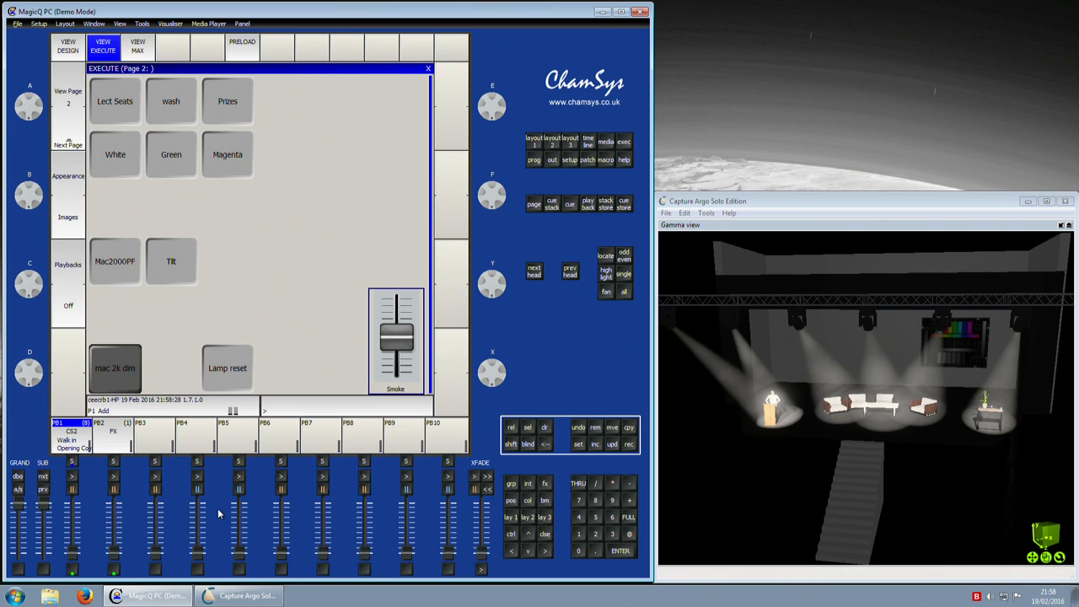
drag(394, 343, 398, 367)
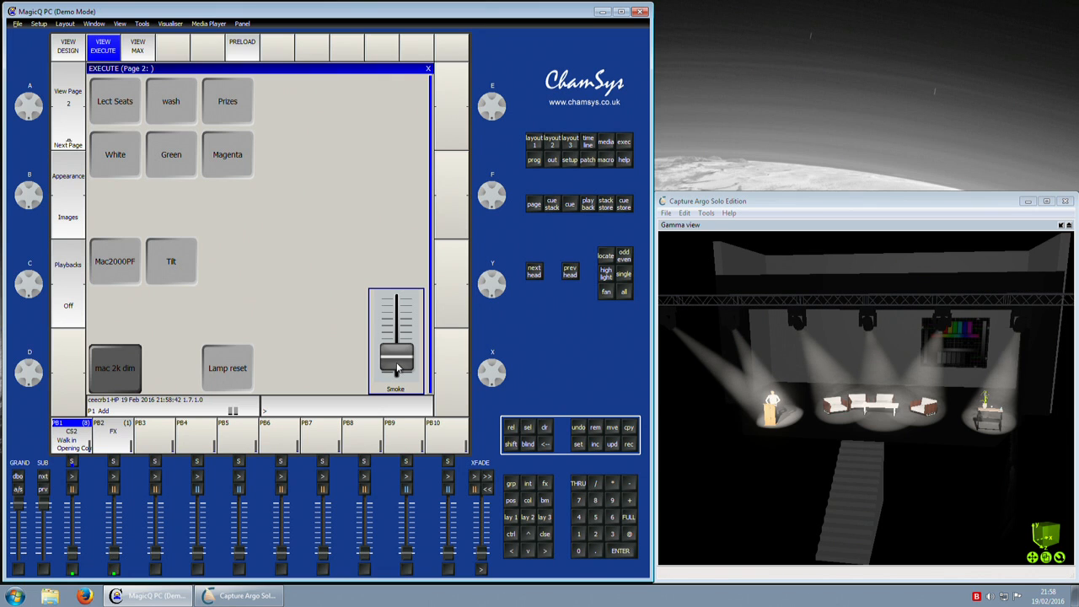
drag(398, 368, 407, 317)
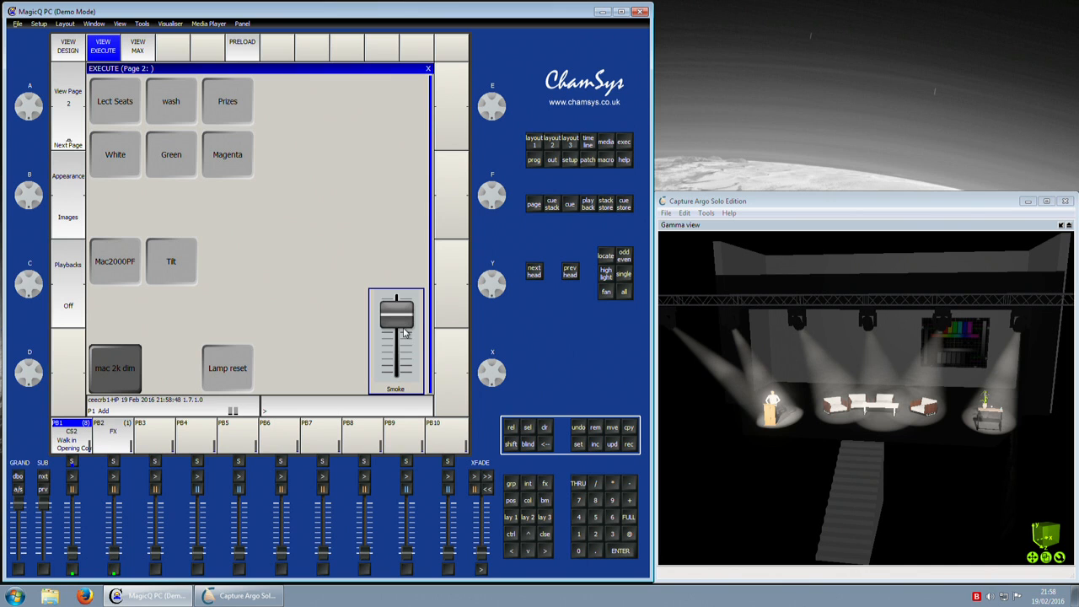
mouse_move(401, 317)
mouse_down()
mouse_move(397, 357)
mouse_move(399, 297)
mouse_move(400, 344)
mouse_move(399, 317)
mouse_up()
- Return to the design view and move the Smoke item down one cell, to the grid's bottom row
click(82, 50)
click(413, 355)
click(405, 338)
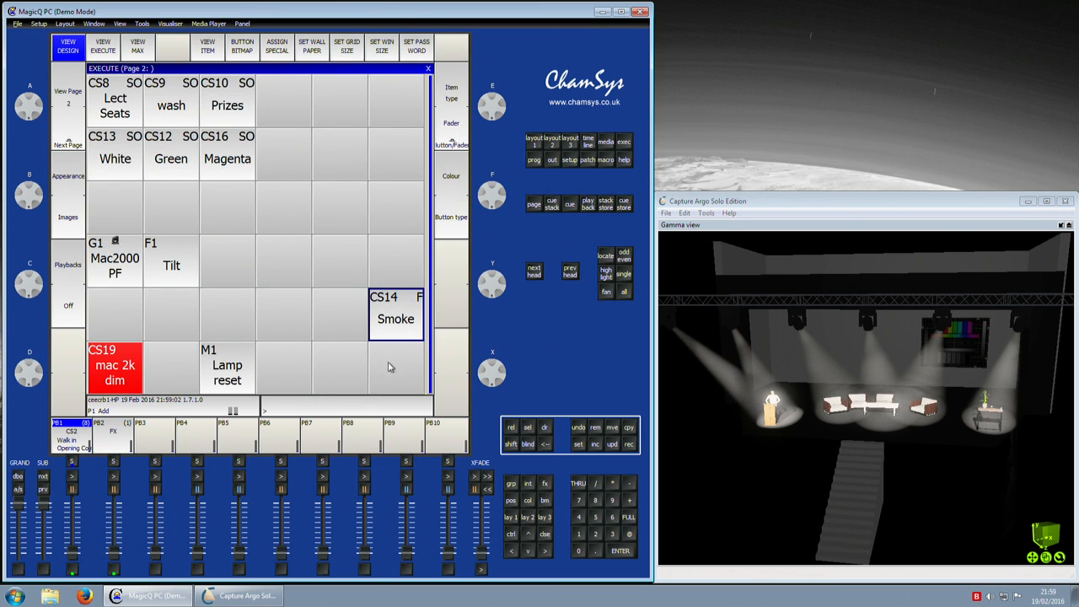
click(612, 428)
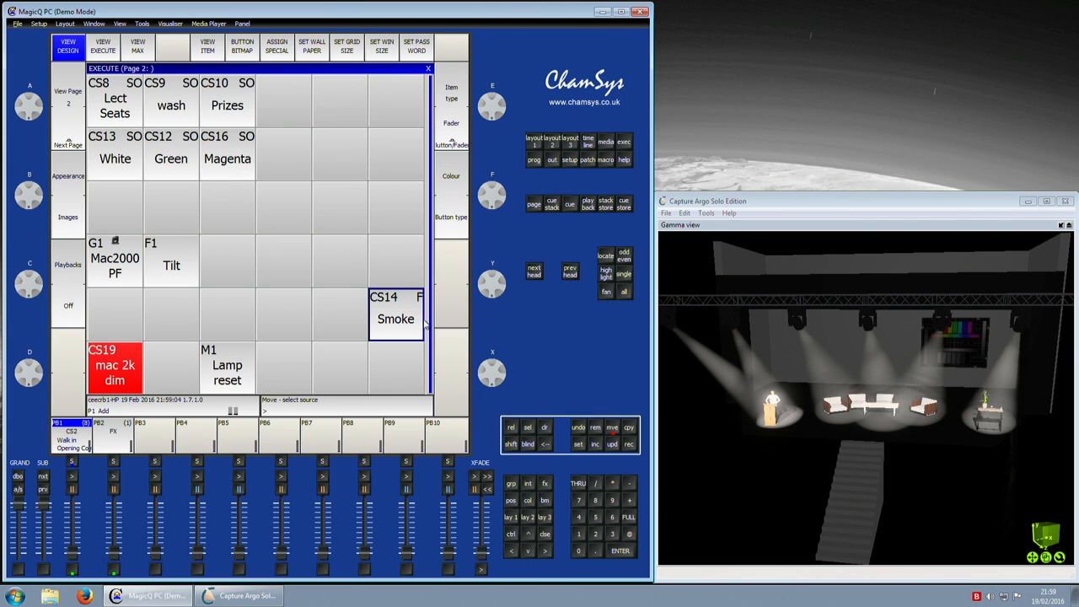
click(415, 367)
- Show the execute view and pull the smaller Smoke fader down to its minimum
click(102, 49)
drag(404, 383, 455, 413)
drag(396, 376, 420, 442)
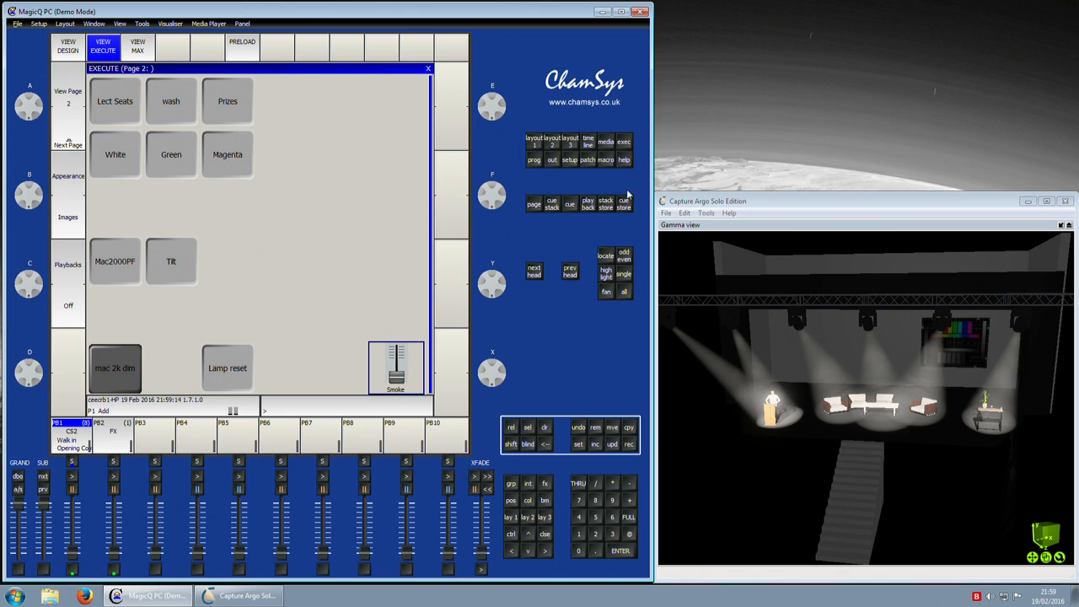
- Return to the design view and move the Smoke item to the last visible cell of the grid's top row
click(67, 47)
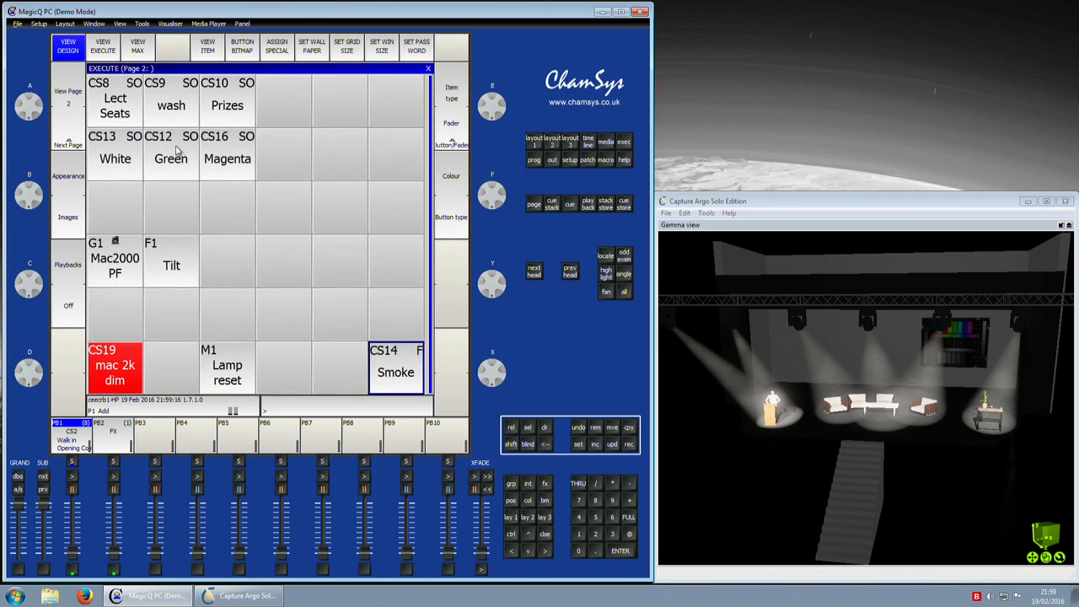
click(611, 431)
click(402, 379)
click(398, 95)
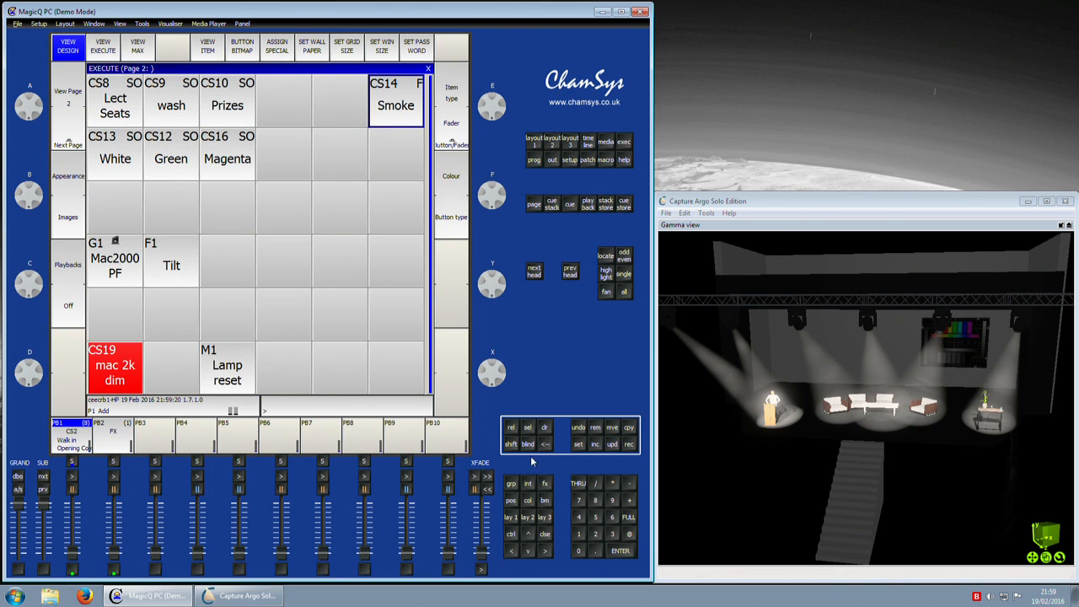
- Move the Lamp reset item to the cell directly below Smoke, comparing the fader's size in the execute view before and after
click(98, 48)
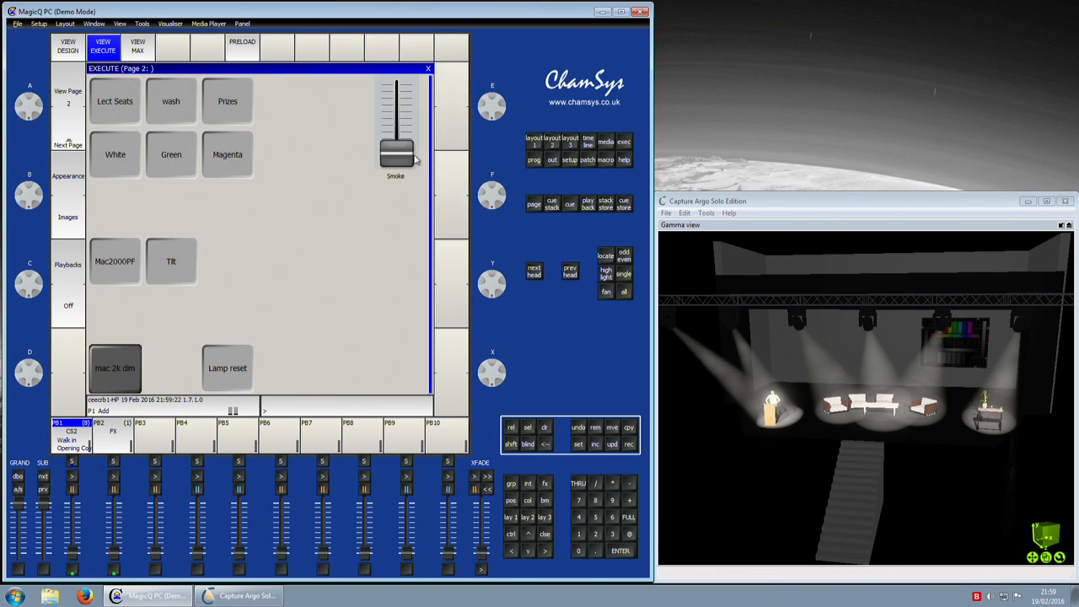
click(68, 47)
click(612, 427)
click(232, 361)
click(401, 137)
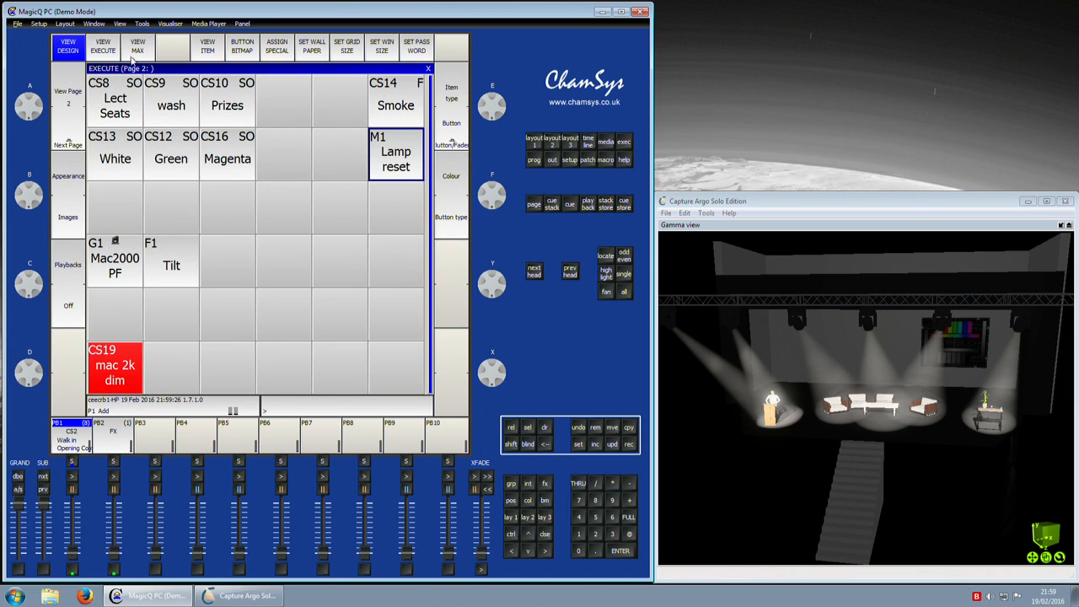
click(115, 54)
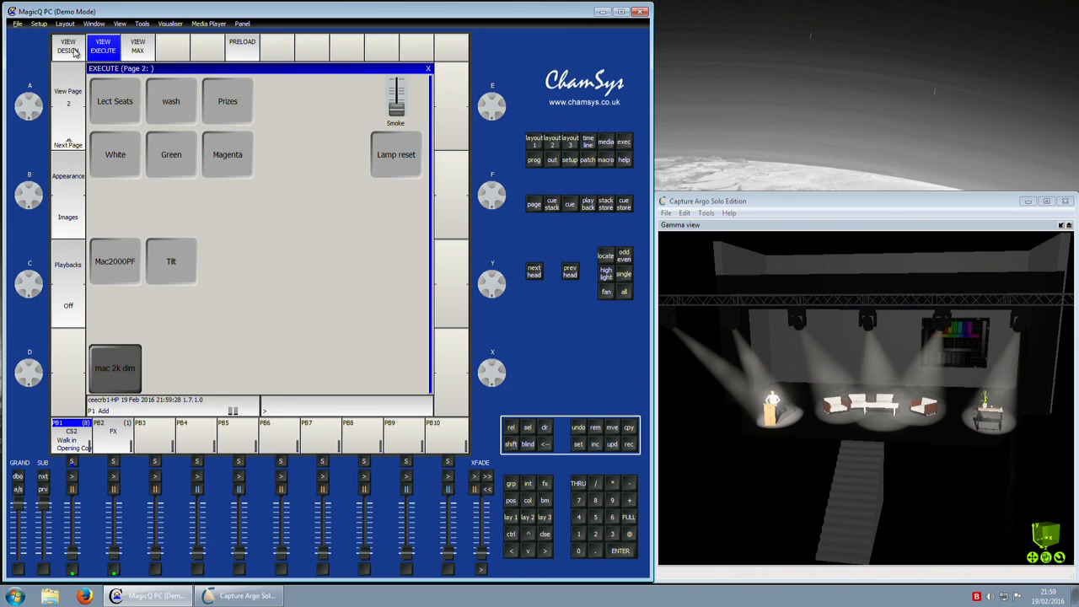
- Return to the design view and move the Lamp reset item back to the third cell of the grid's bottom row
click(73, 49)
click(612, 426)
click(392, 158)
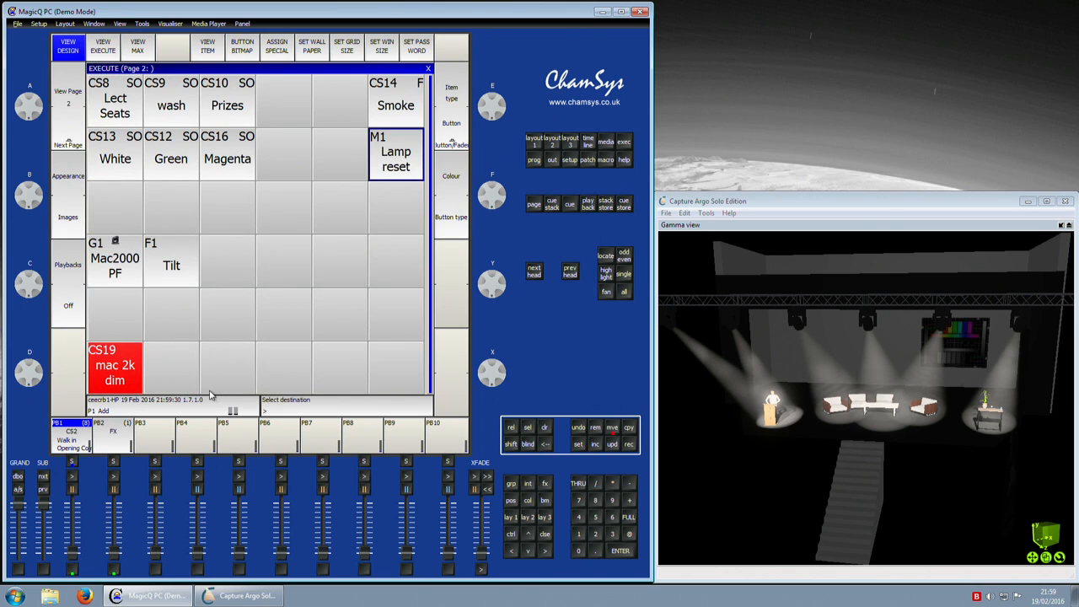
click(221, 375)
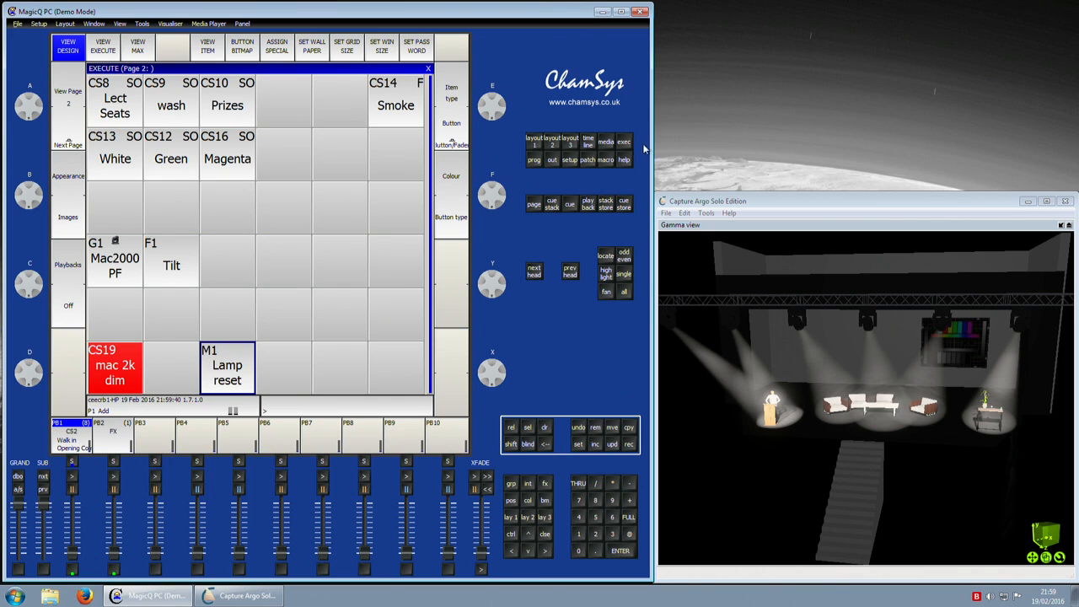
- Copy the GO macro (M12) from the Macro window into the last visible cell of the Execute grid's bottom row
click(608, 160)
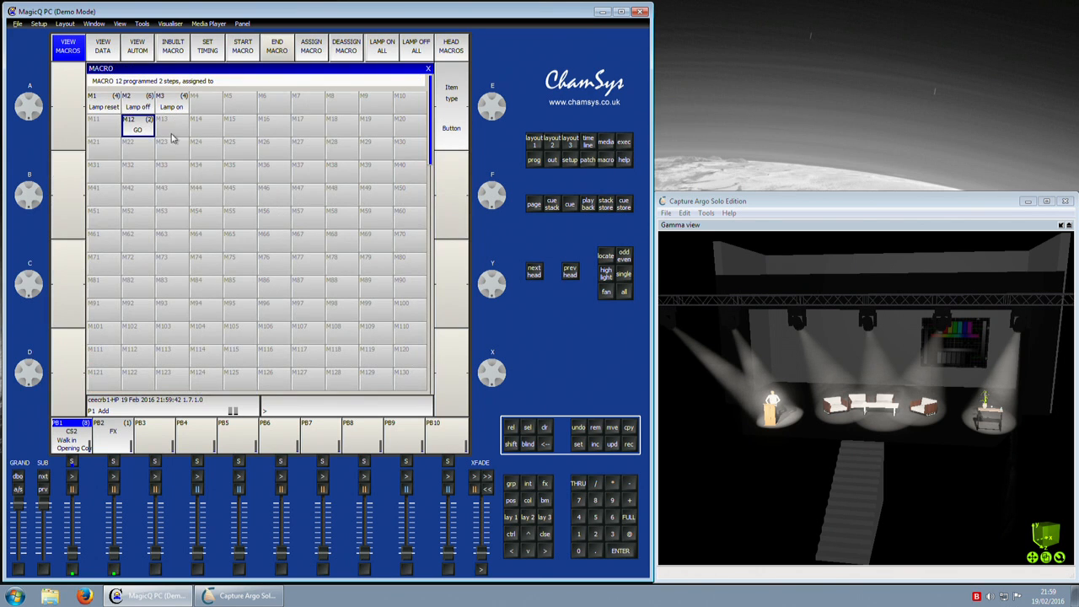
click(629, 428)
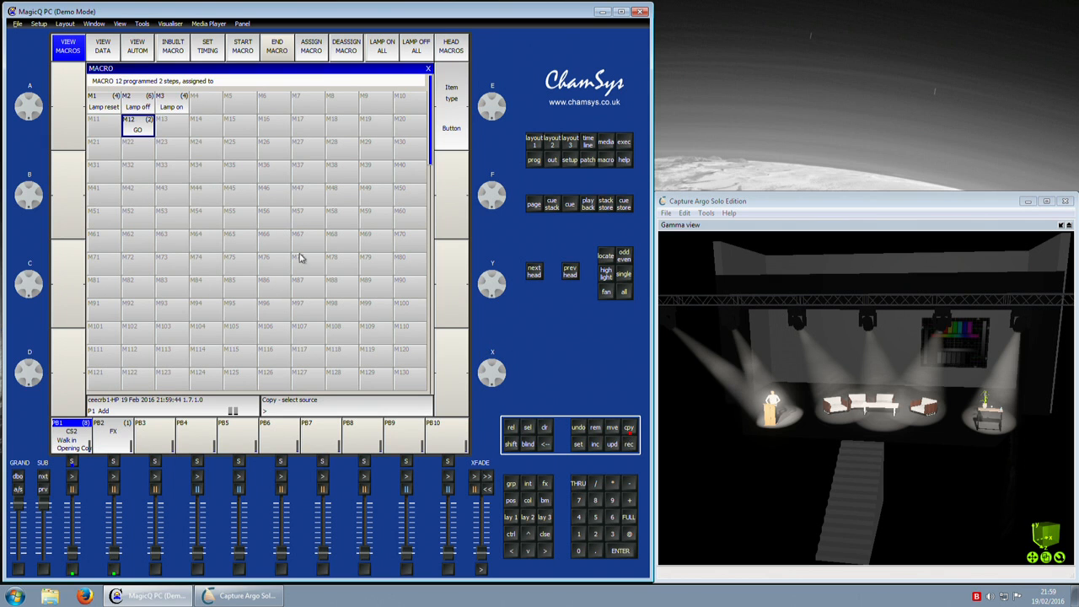
click(624, 145)
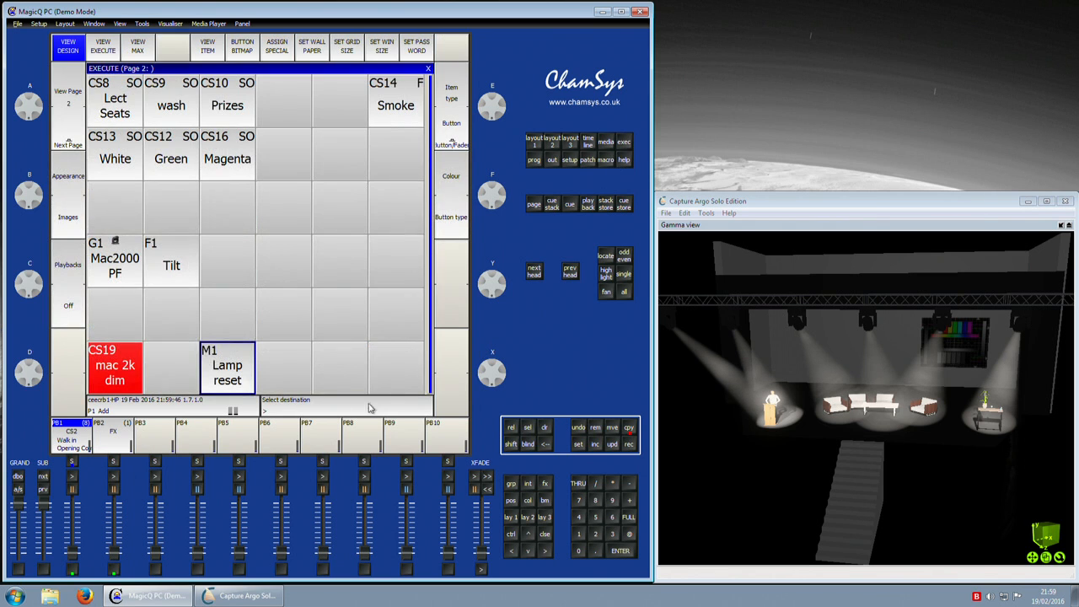
click(395, 368)
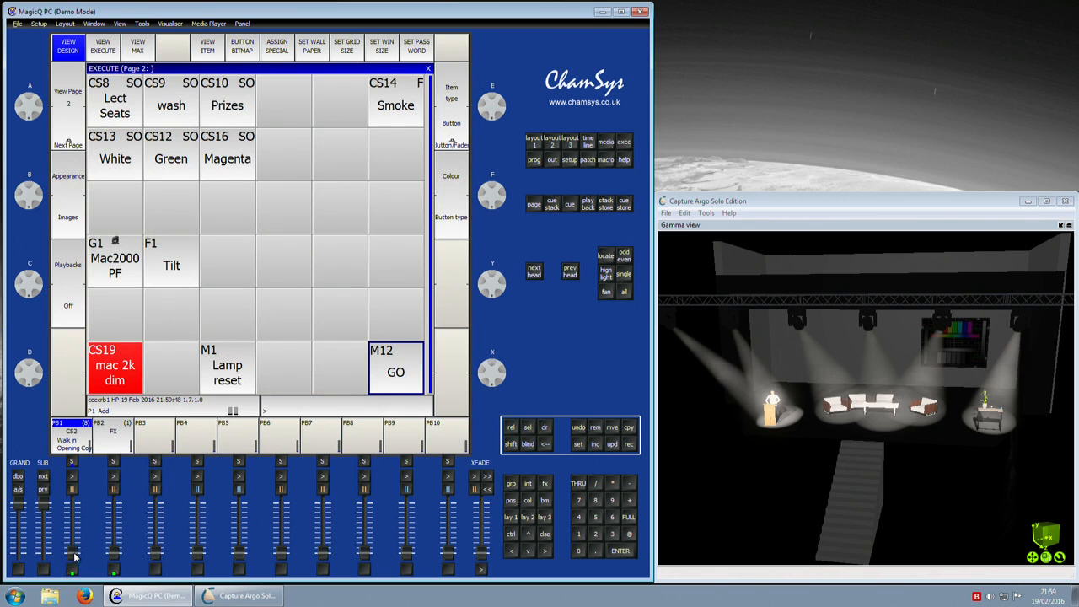
- Raise playback PB1, test the GO item in both the design and execute views, and lower PB1 again
drag(74, 557, 78, 500)
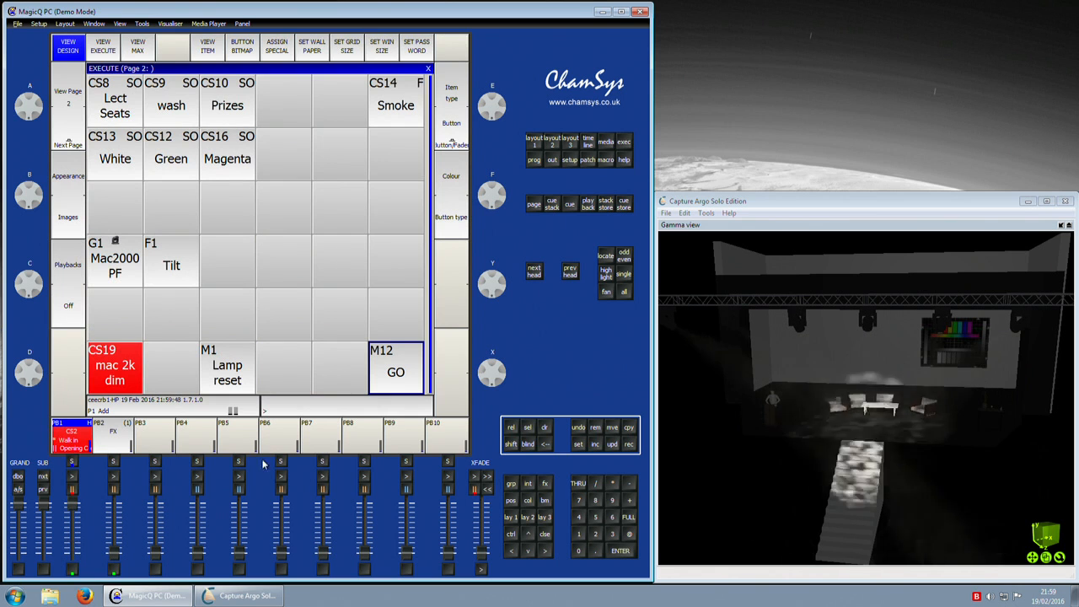
click(387, 368)
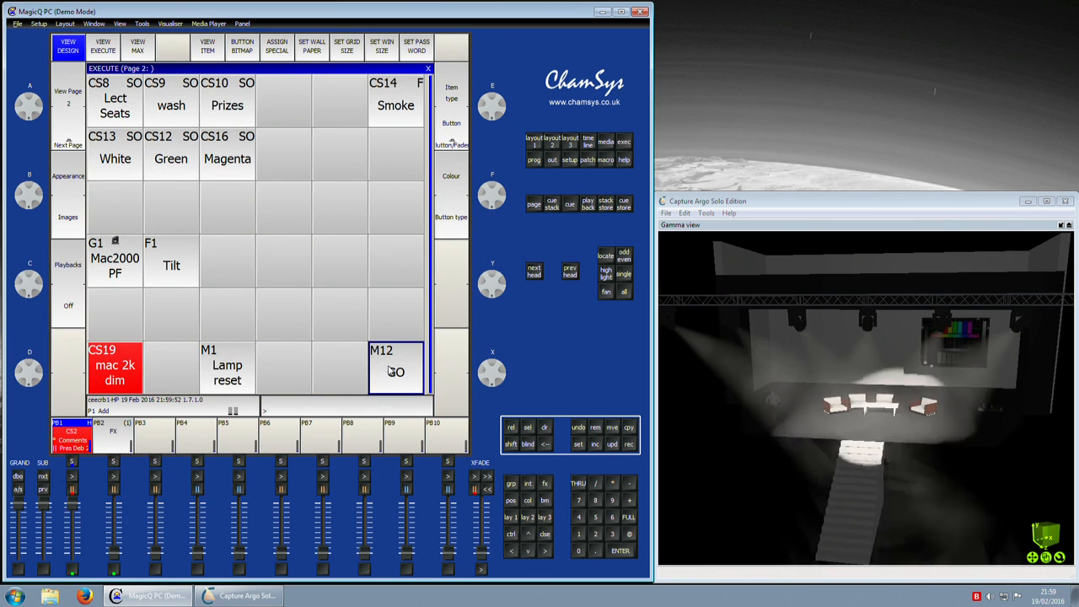
click(390, 372)
click(103, 46)
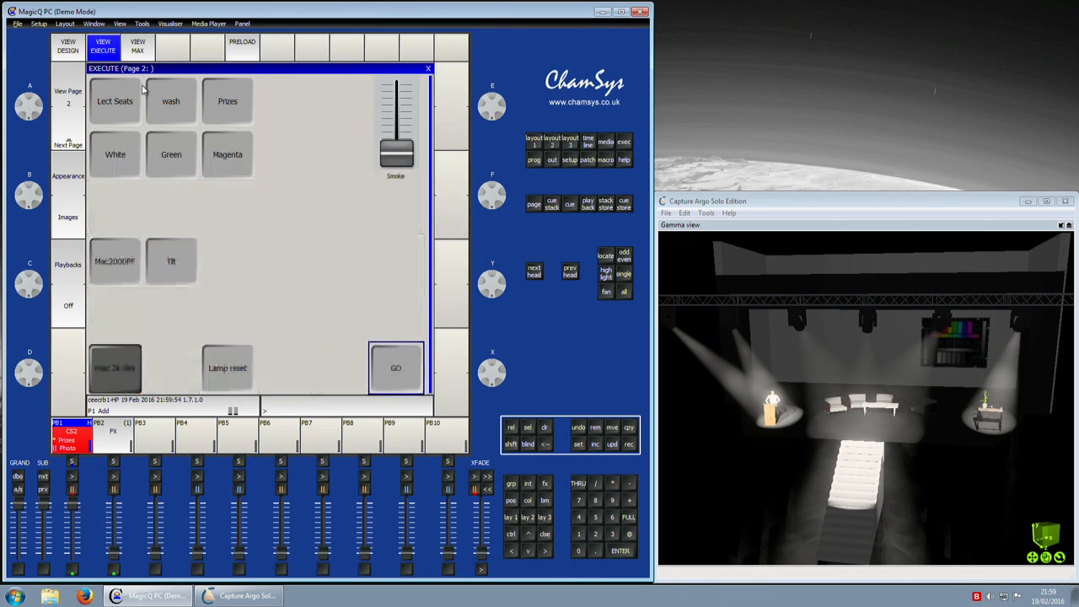
click(404, 369)
click(402, 370)
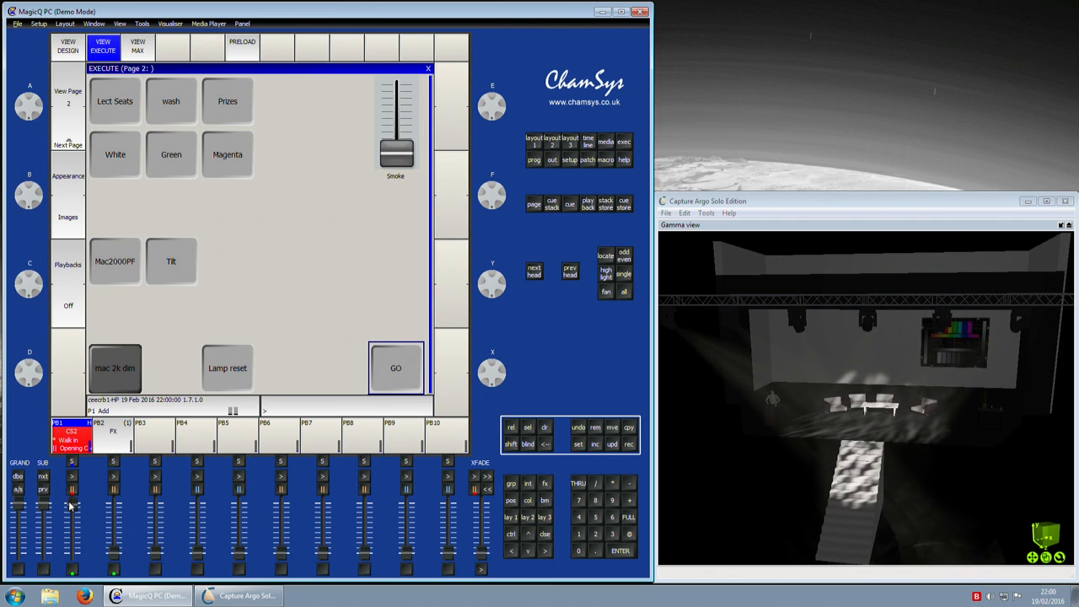
drag(71, 504, 74, 564)
- Test the mac 2k dim button with the White colour and the wash and Prizes positions
click(109, 375)
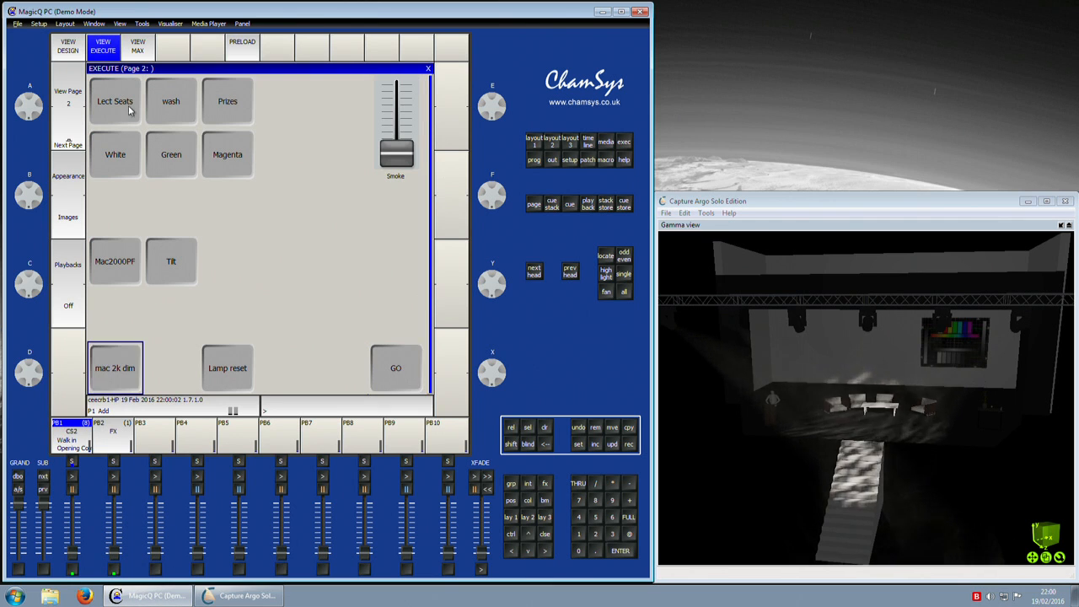
click(173, 102)
click(127, 154)
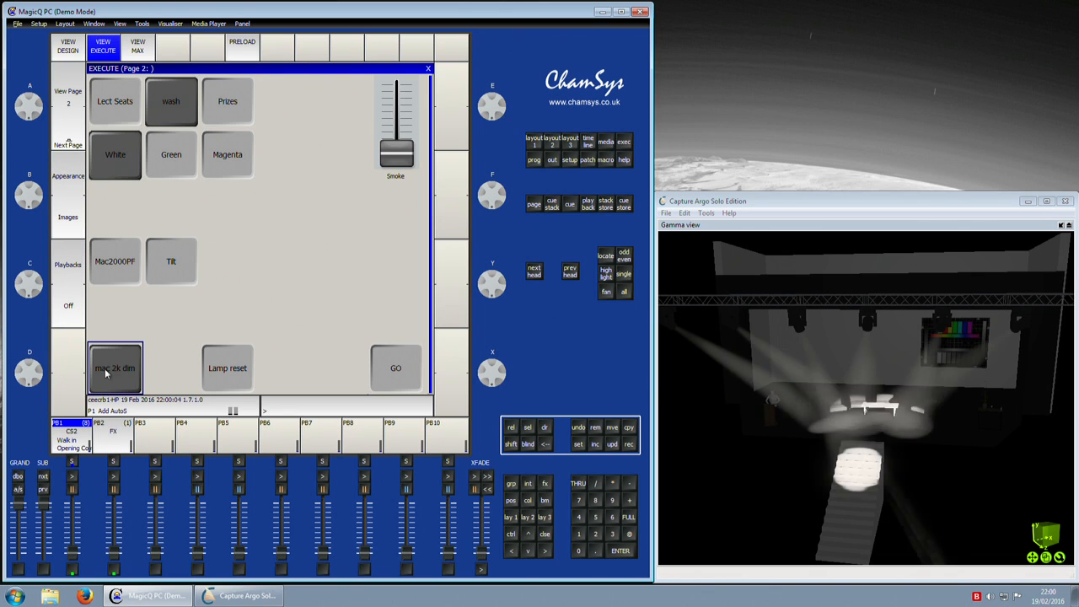
click(99, 373)
click(220, 90)
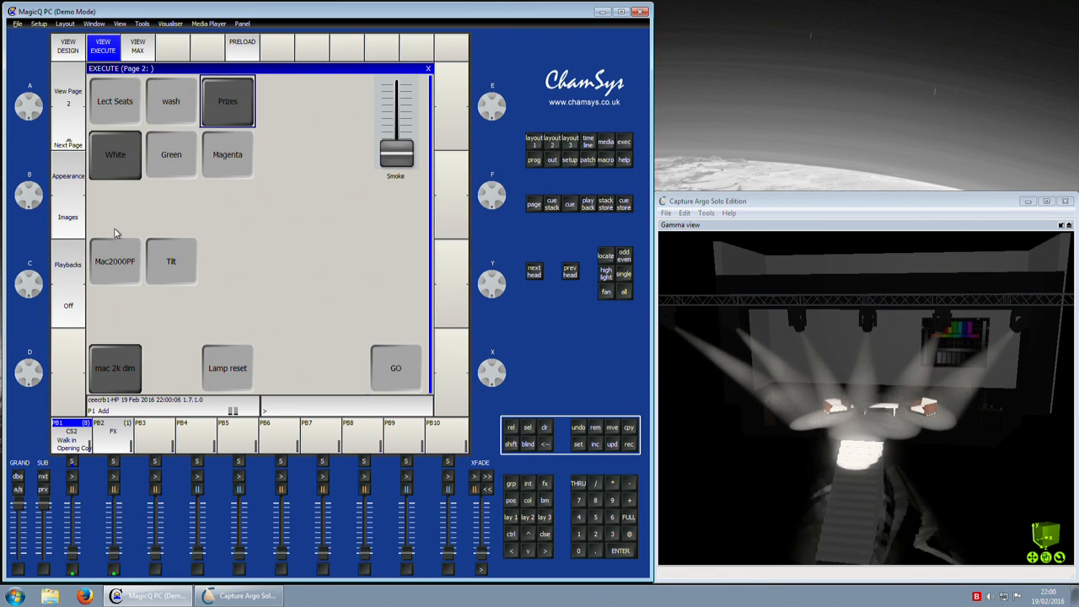
- Test the Green colour with the wash and Lect Seats positions, finishing on Lect Seats with White
click(169, 153)
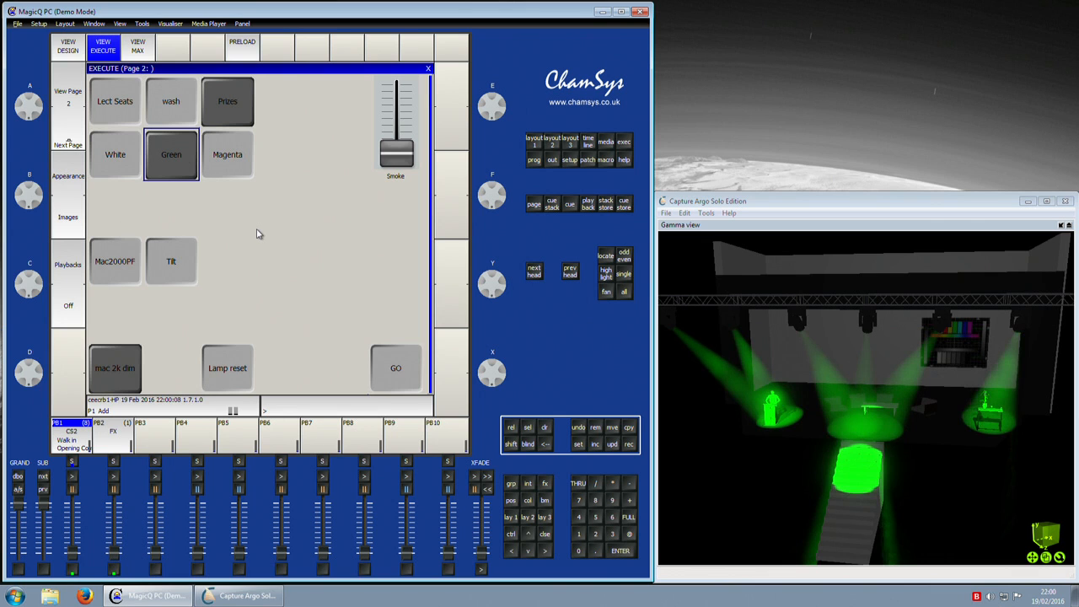
click(175, 111)
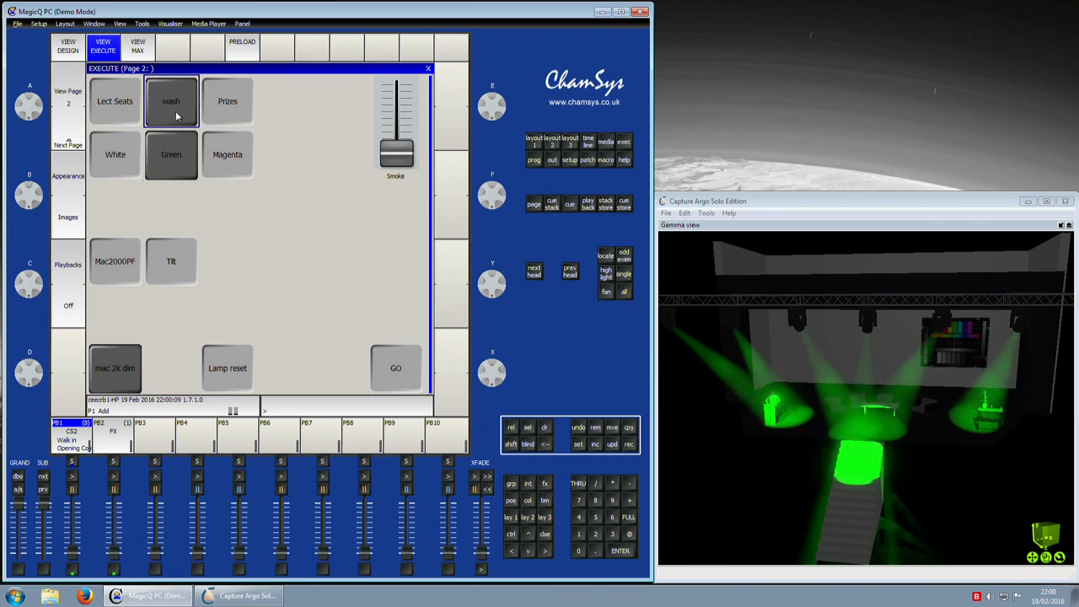
click(124, 105)
click(165, 160)
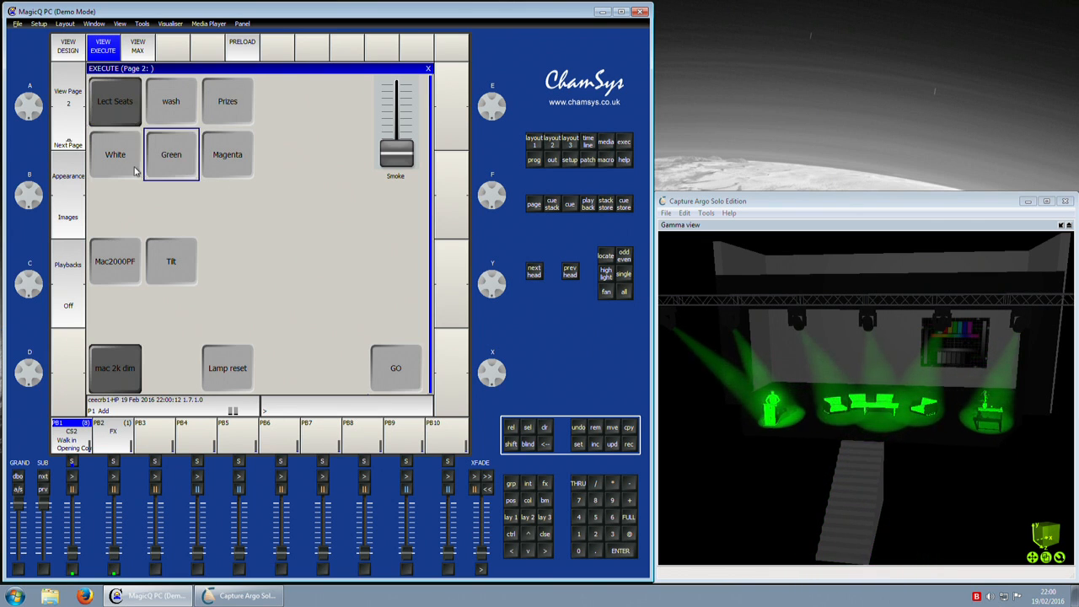
click(126, 168)
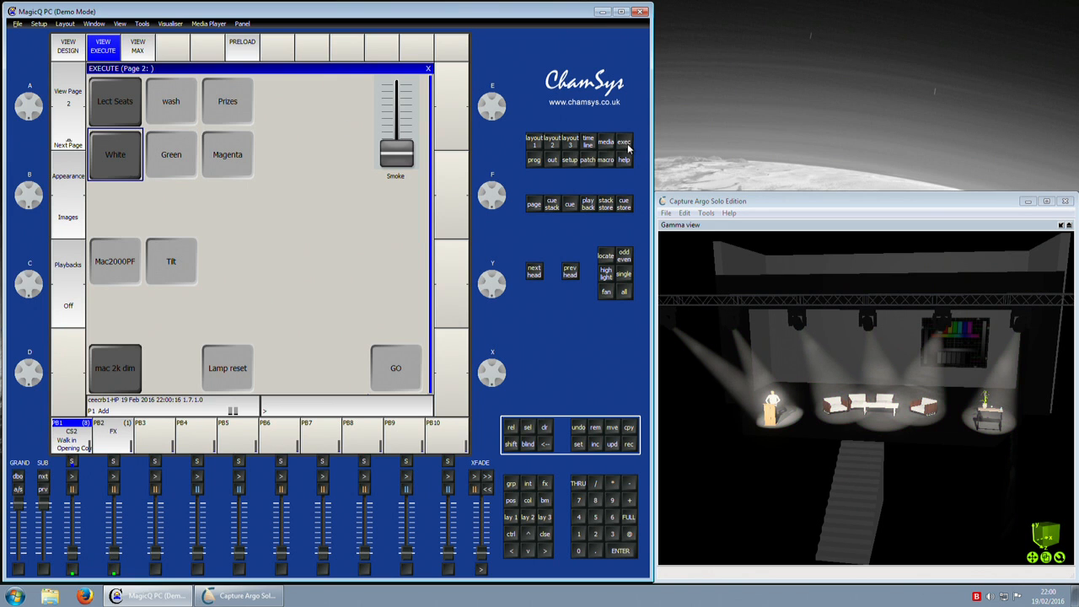
- Select empty macro 23 and look through the in-built macros without choosing one, checking the Execute page in between
click(605, 161)
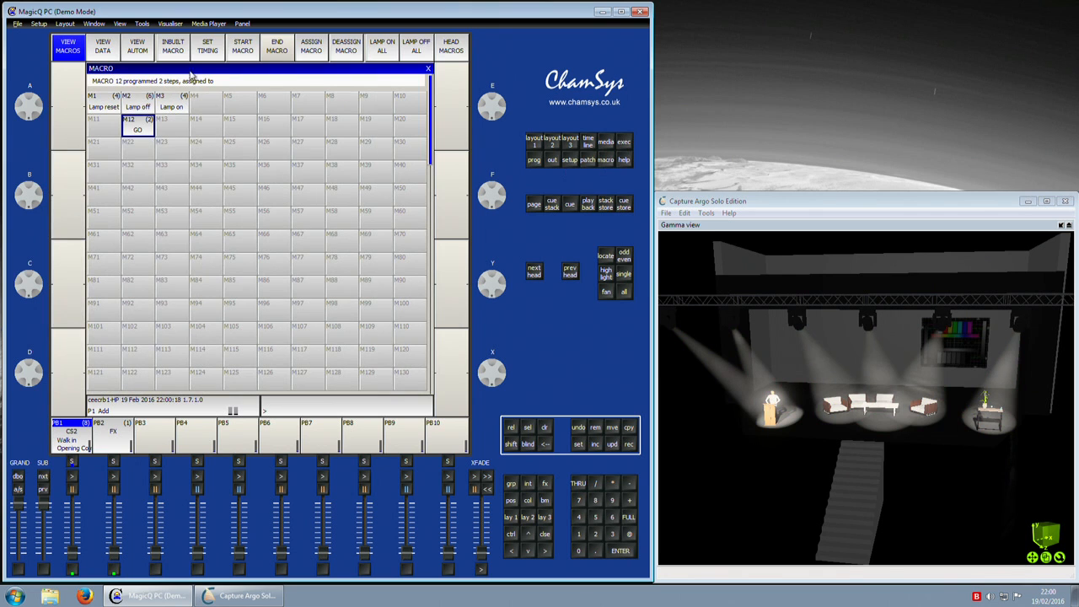
click(173, 149)
click(173, 49)
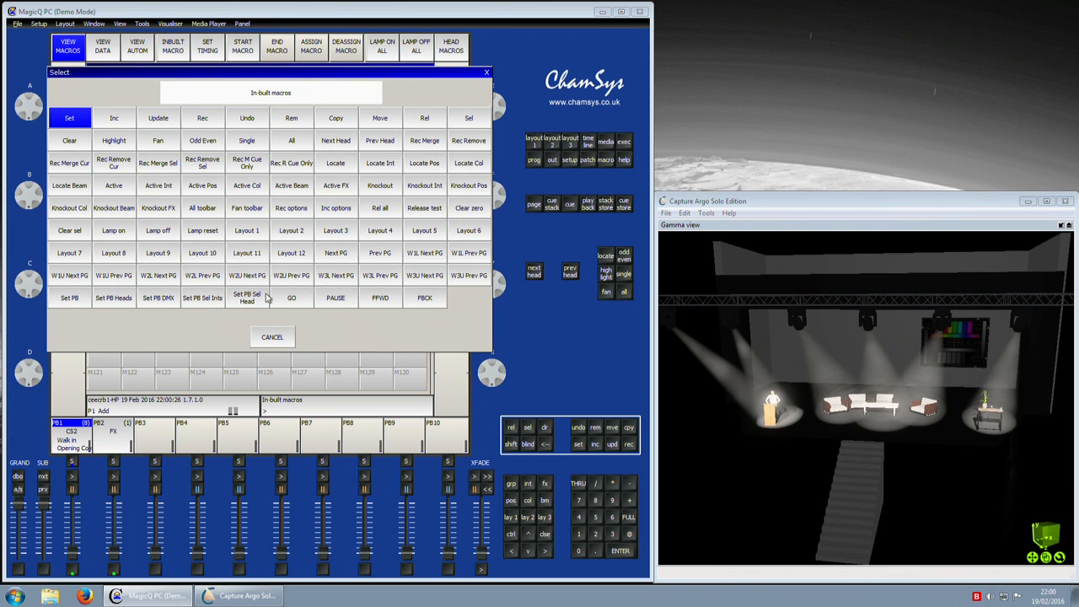
click(272, 337)
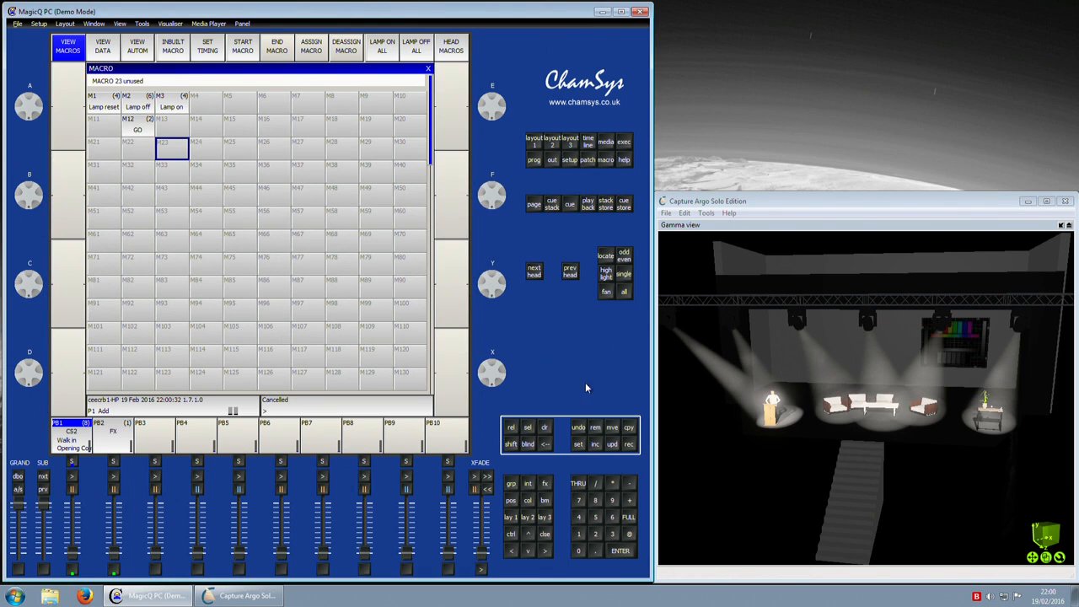
click(511, 516)
click(624, 141)
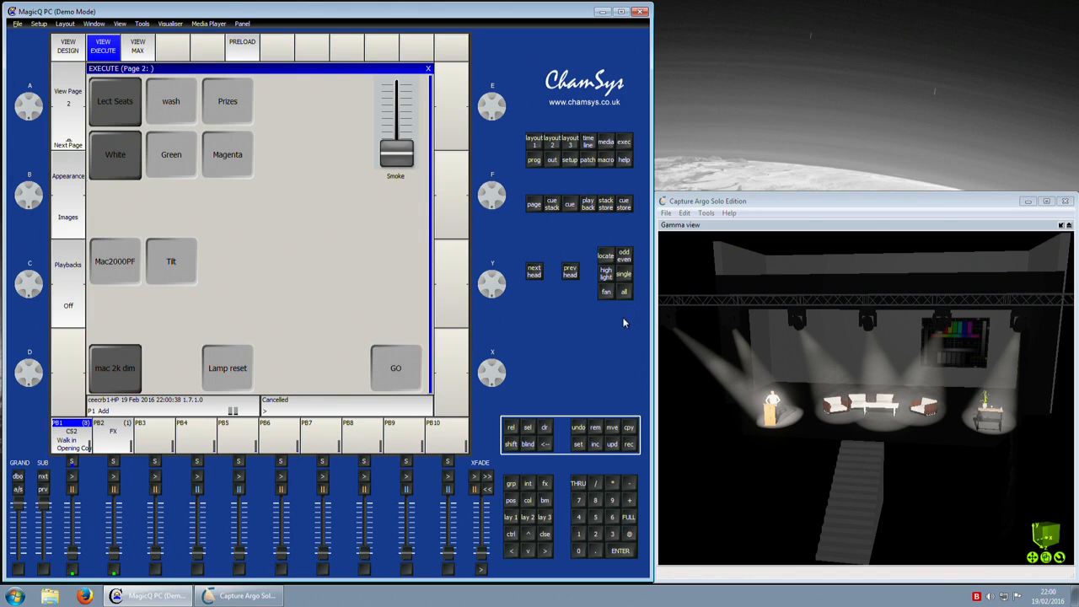
click(607, 161)
click(160, 56)
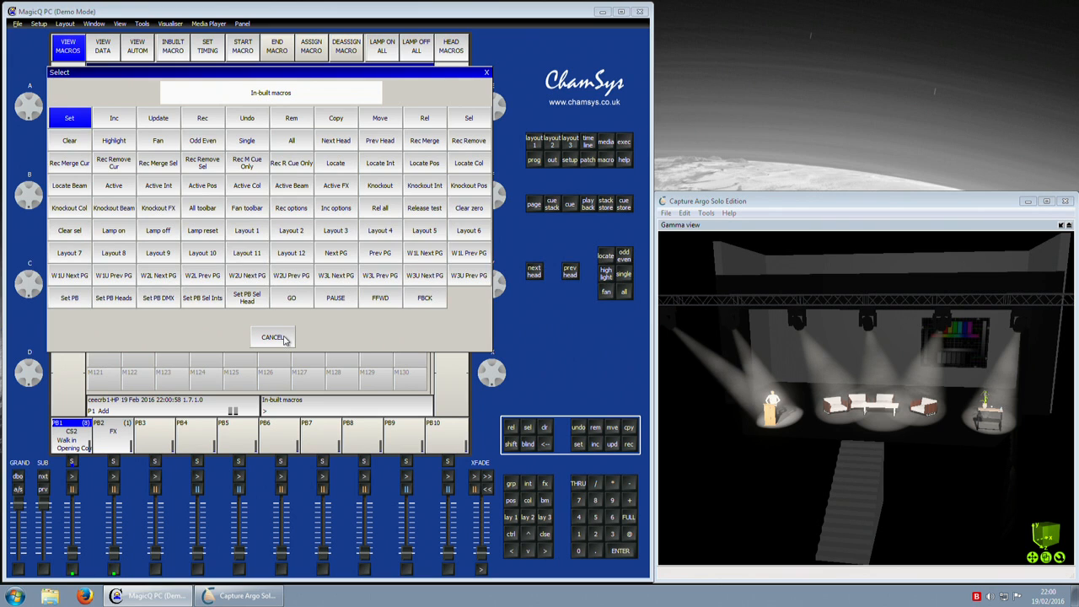
click(275, 337)
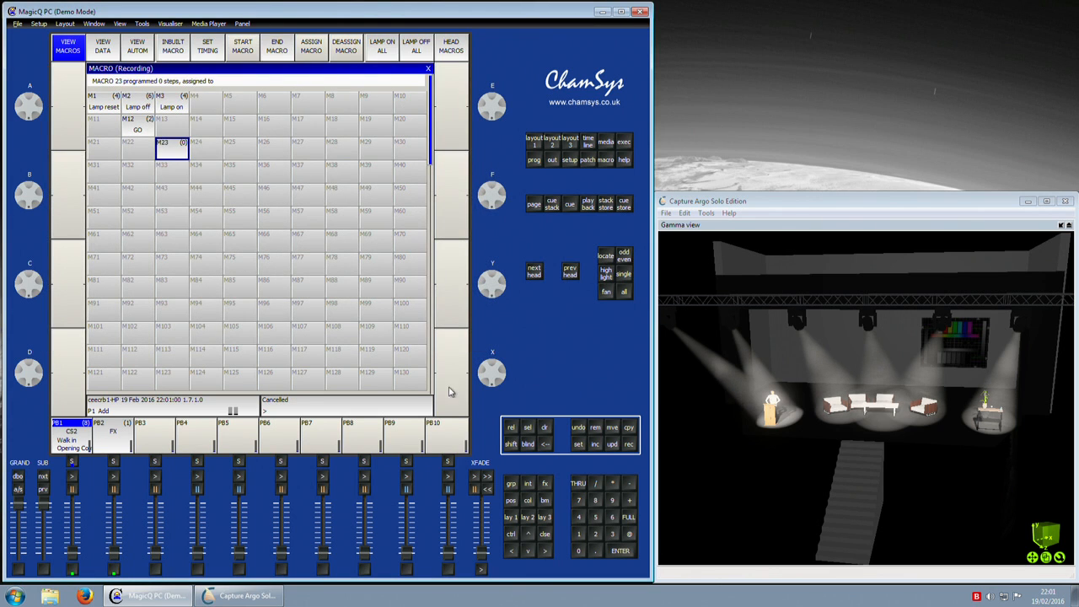
- Record a key macro into macro 23 that opens the Group window, and view its recorded steps
click(512, 485)
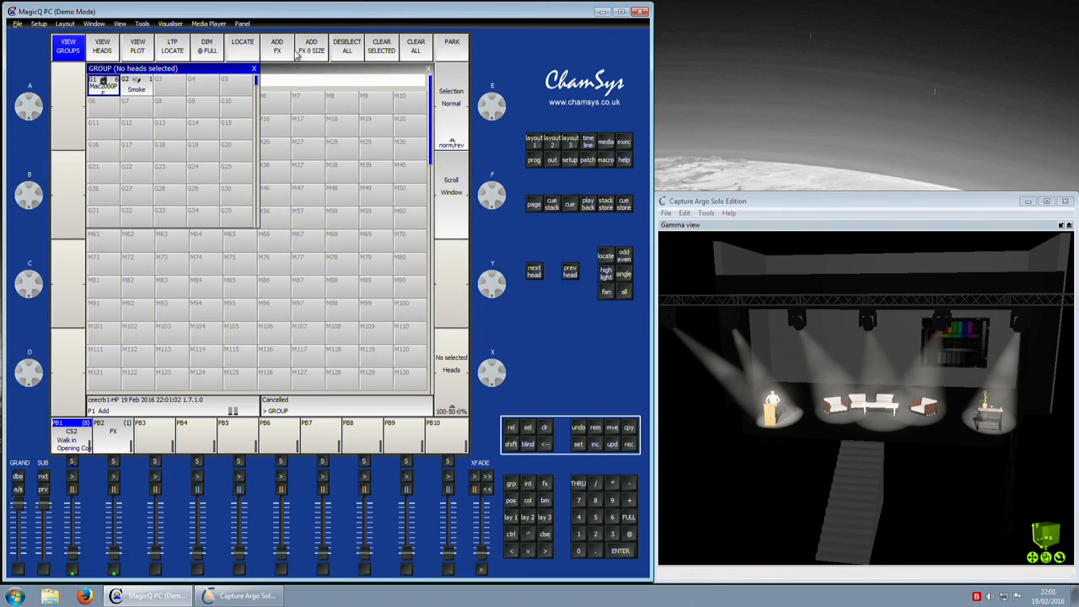
click(389, 75)
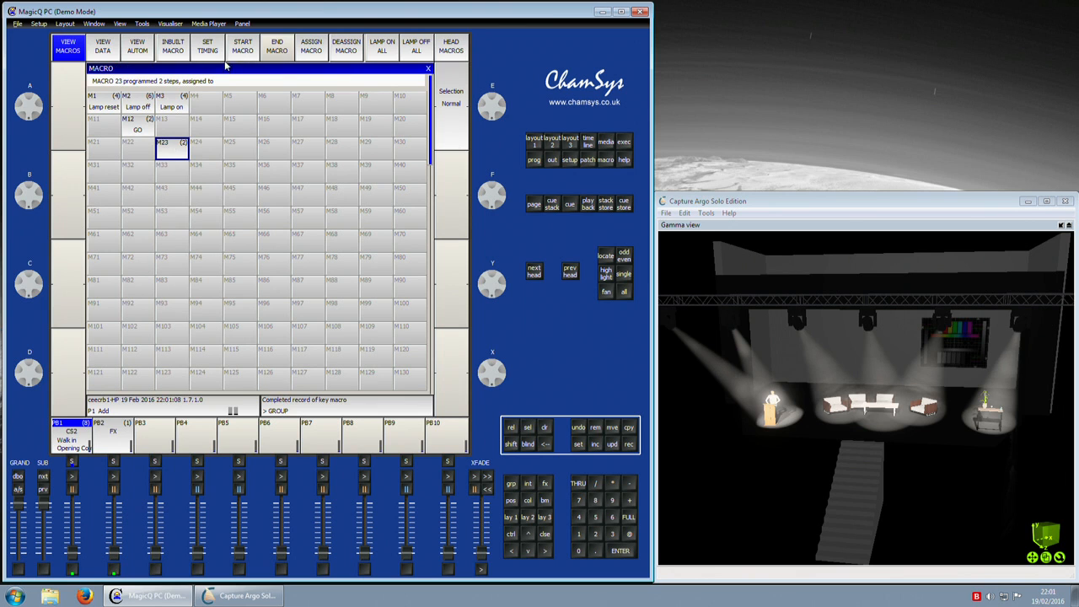
click(115, 54)
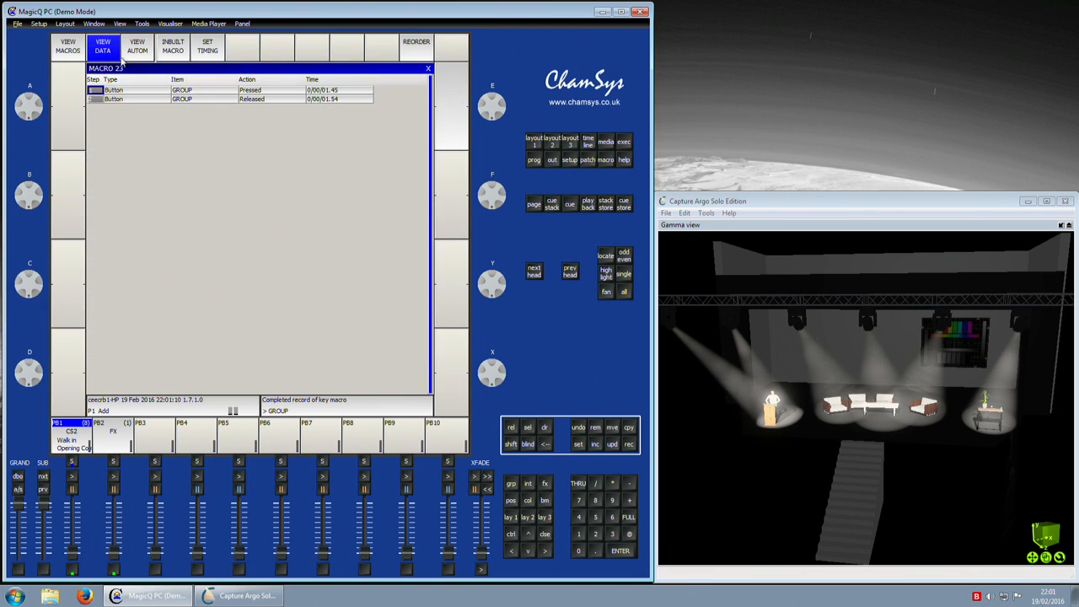
click(113, 99)
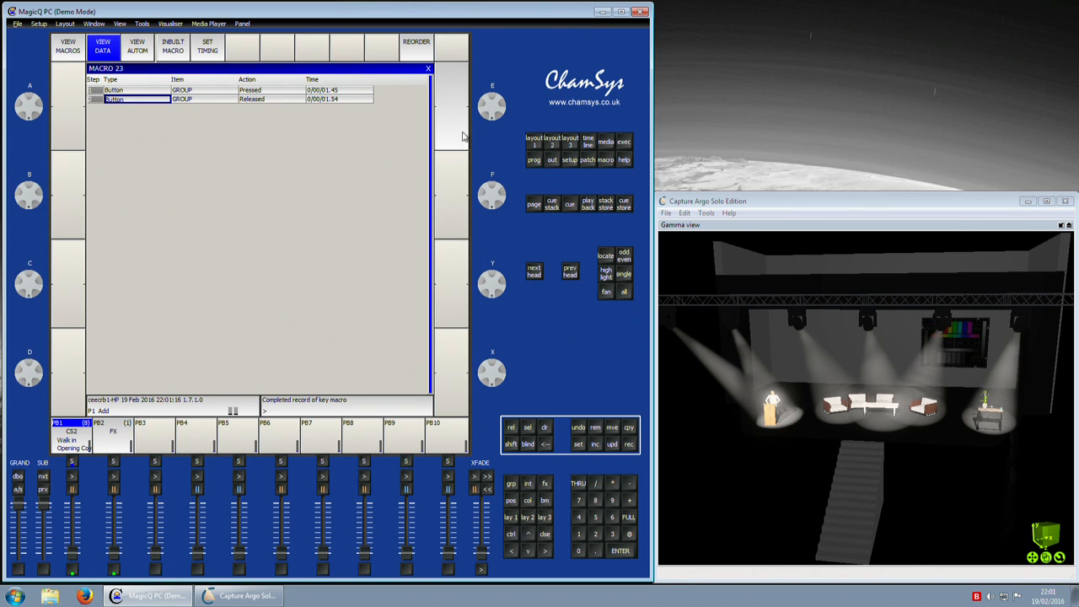
- Check Layout 1, name macro 23 "Group" in the macros view, and show the Execute window
click(534, 144)
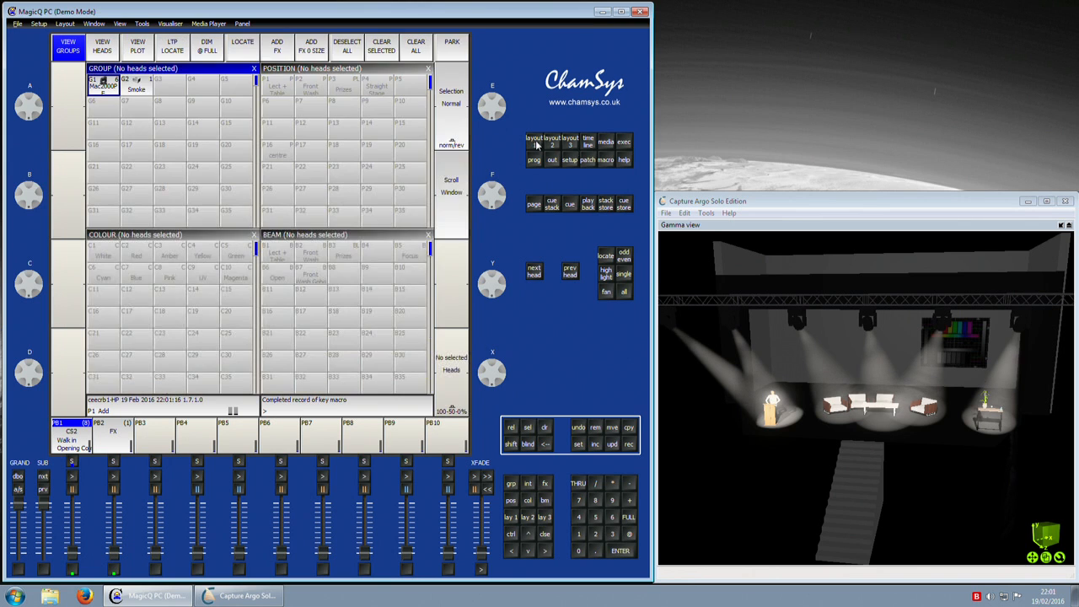
click(608, 161)
click(71, 49)
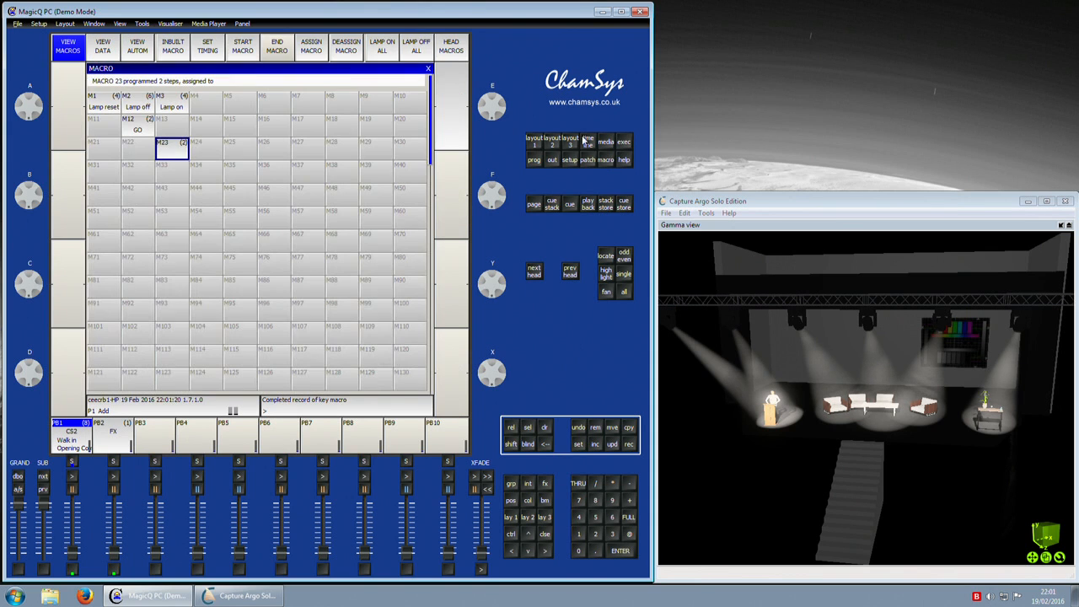
click(577, 444)
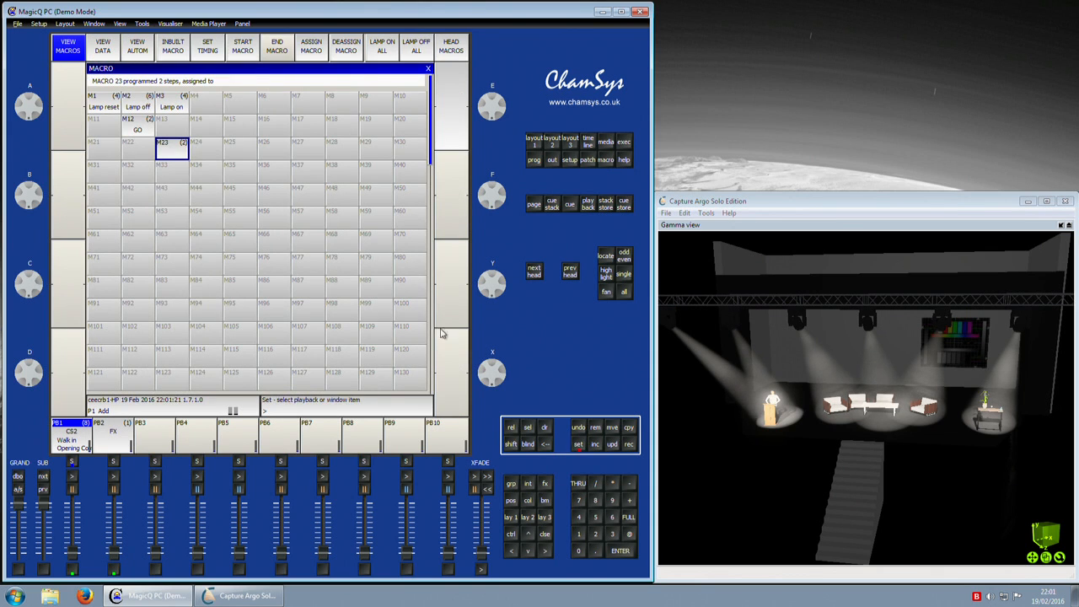
click(184, 149)
text(Group)
key(Return)
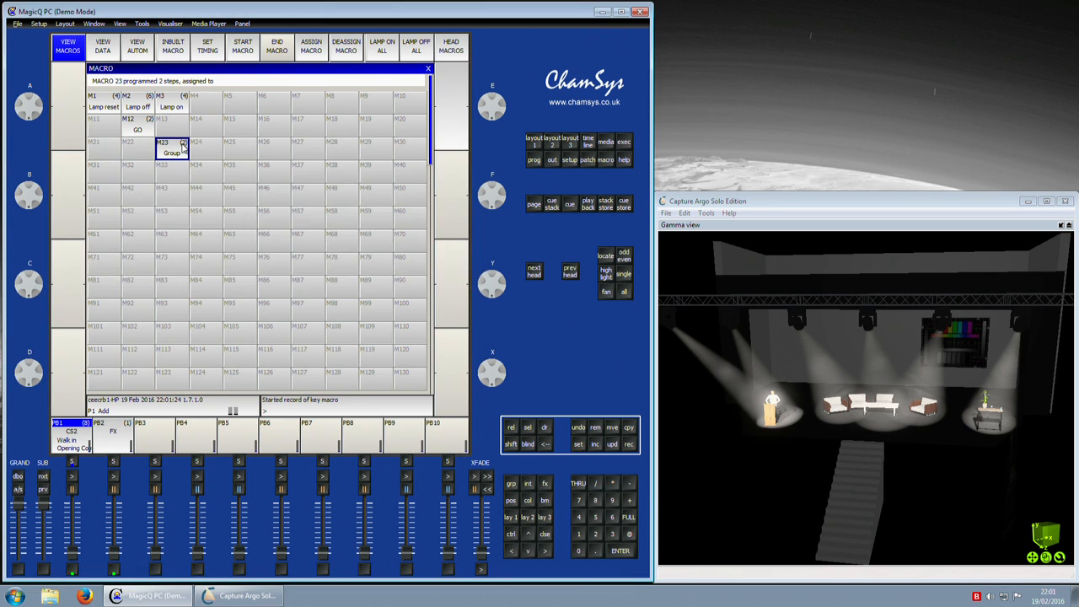
click(626, 142)
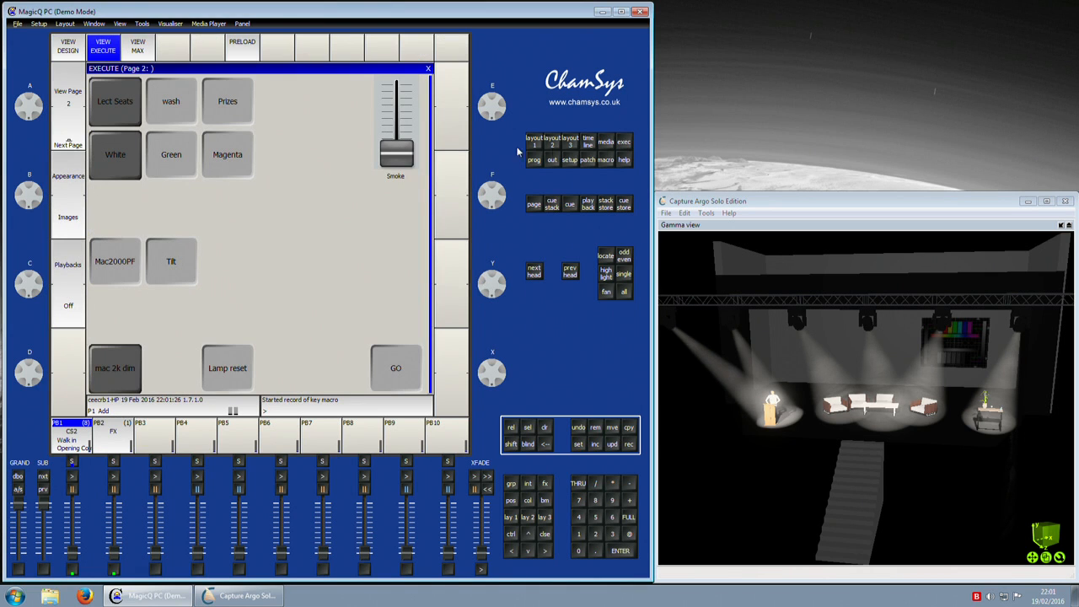
- Copy macro 23 "Group" onto Execute page 2, into the cell beside the Lamp reset button
click(606, 160)
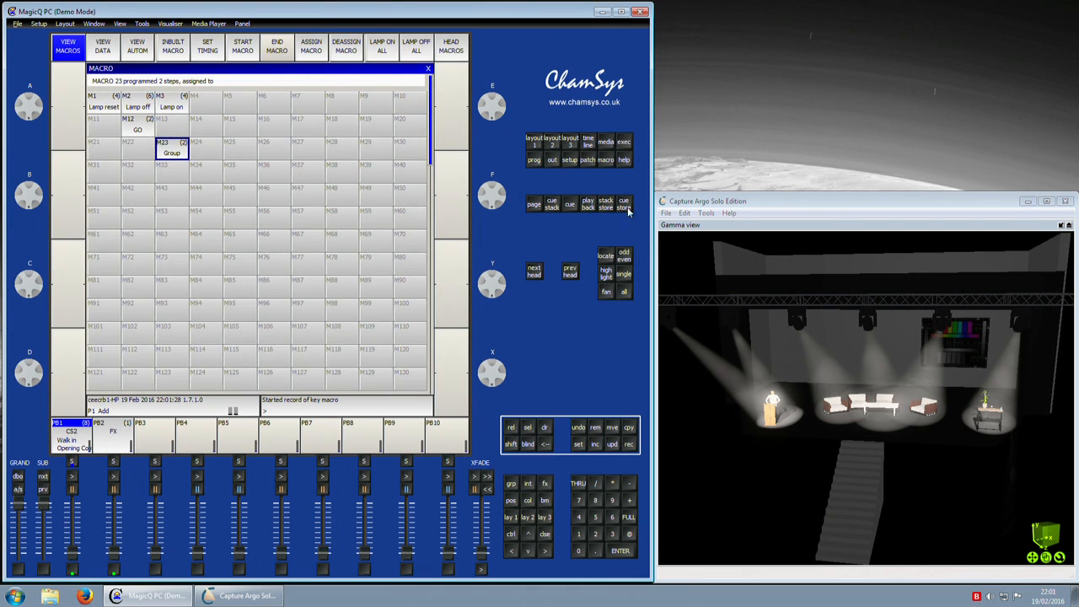
click(627, 427)
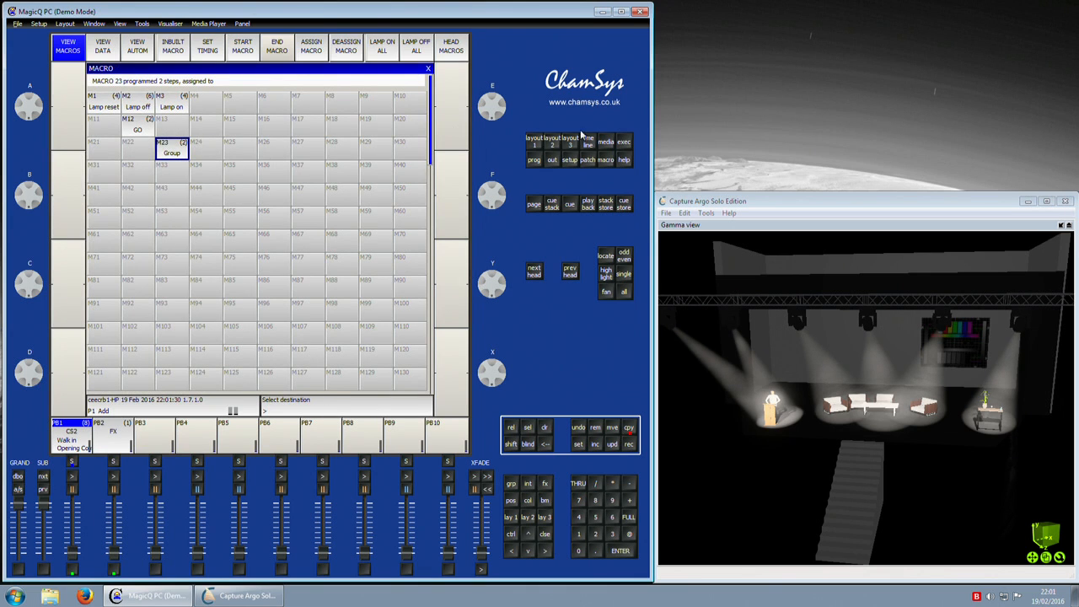
click(630, 145)
click(307, 376)
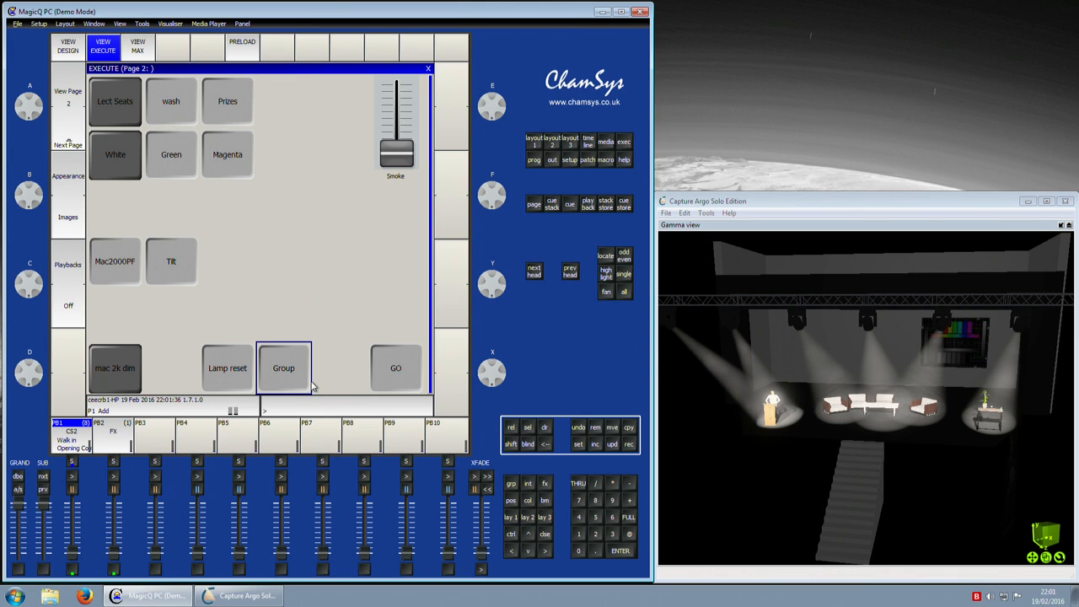
- Run the Group button, select the Mac2000PF group and tilt its heads to point straight down
click(305, 380)
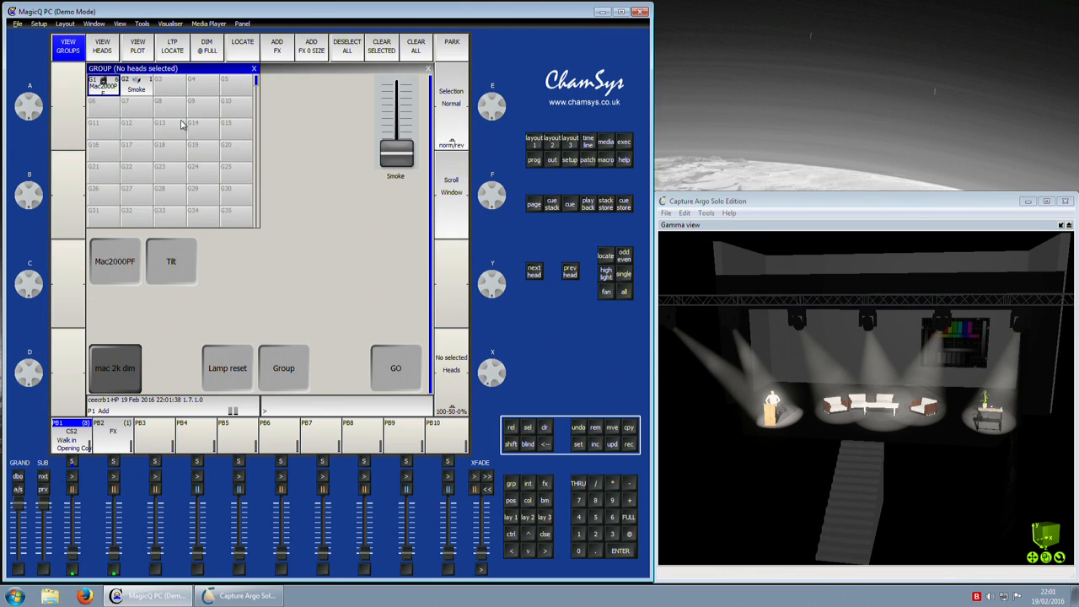
click(116, 88)
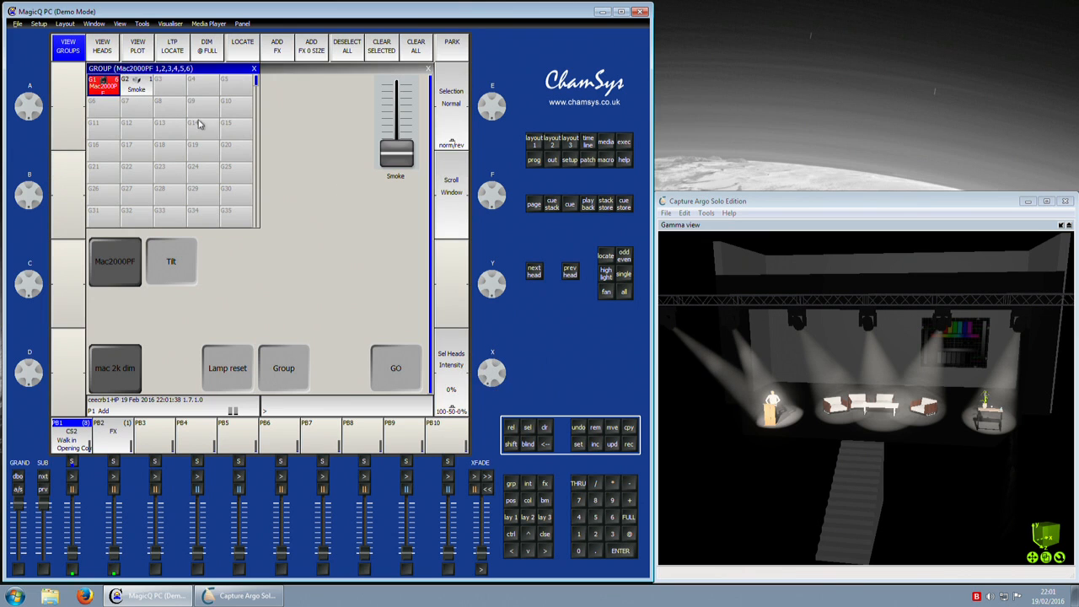
click(511, 500)
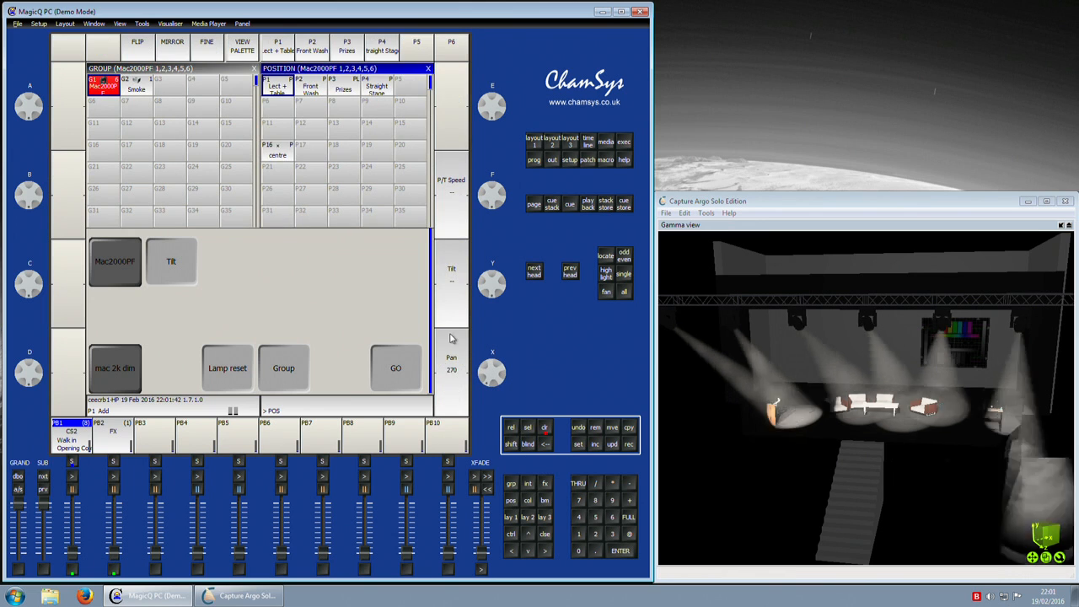
click(450, 314)
- Apply the Red colour and the Front Wash Gobo beam palette to the Mac2000PF heads, and return to the groups
click(528, 500)
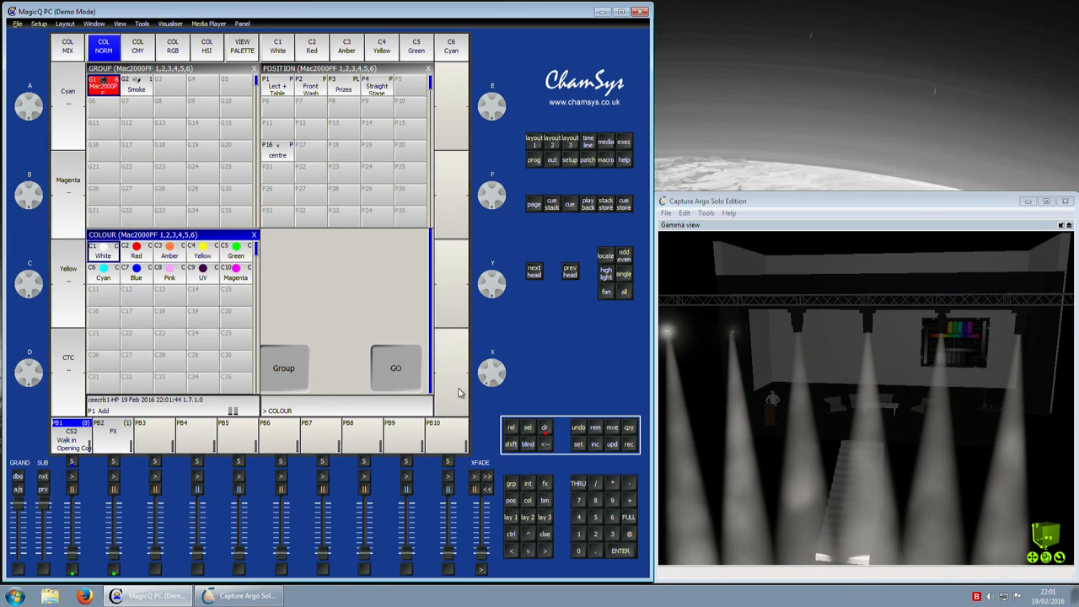
click(128, 253)
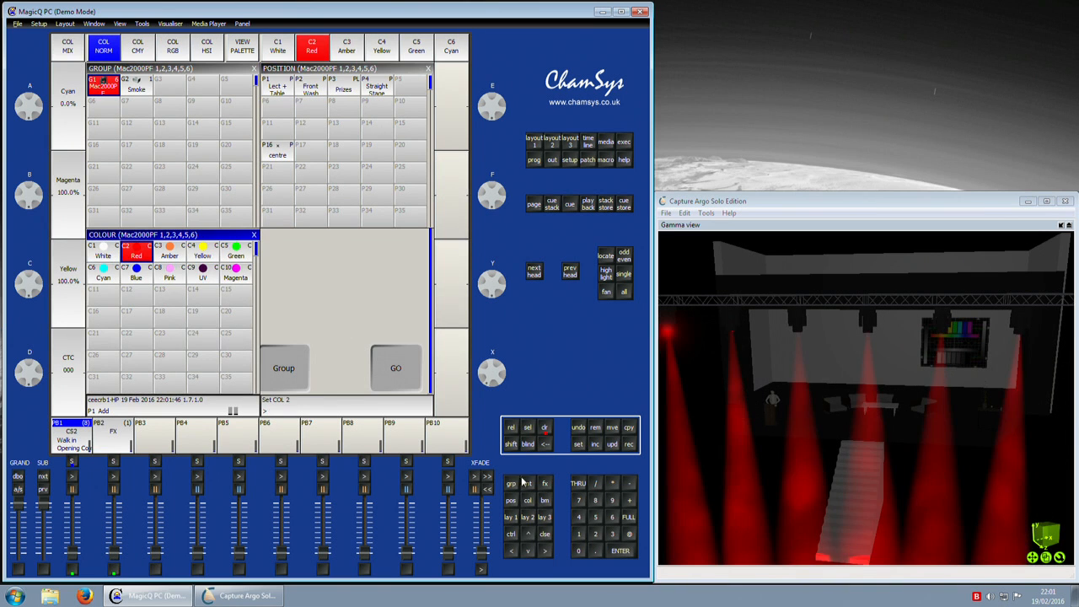
click(545, 501)
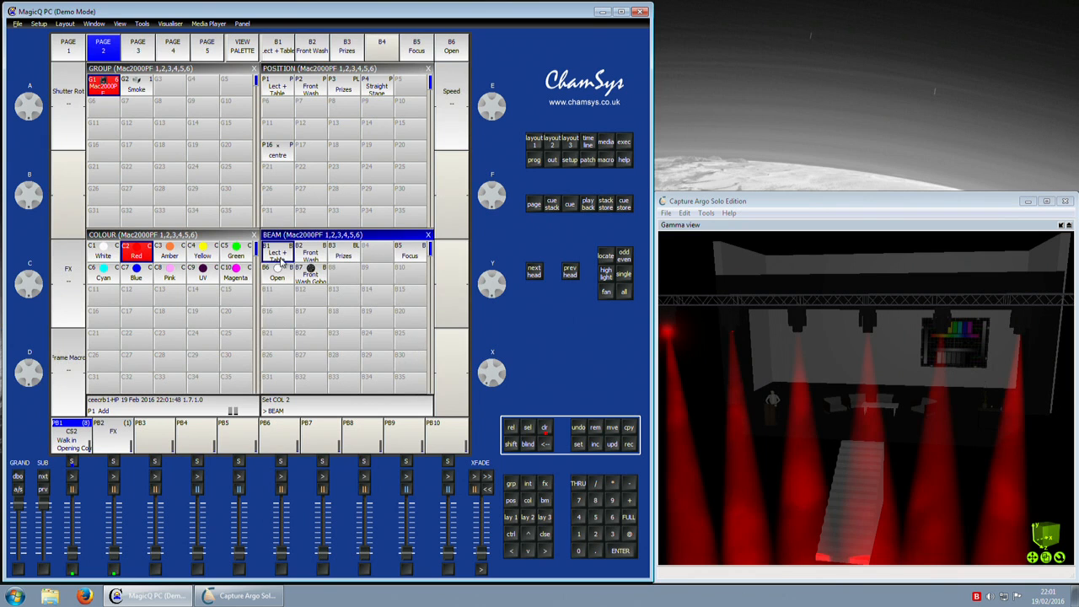
click(310, 273)
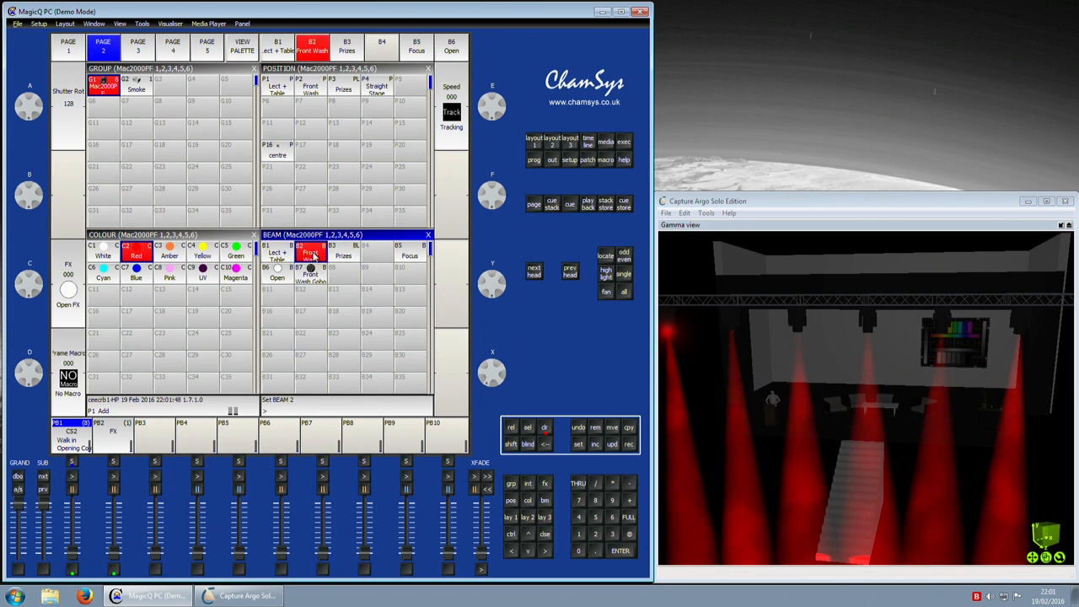
click(512, 486)
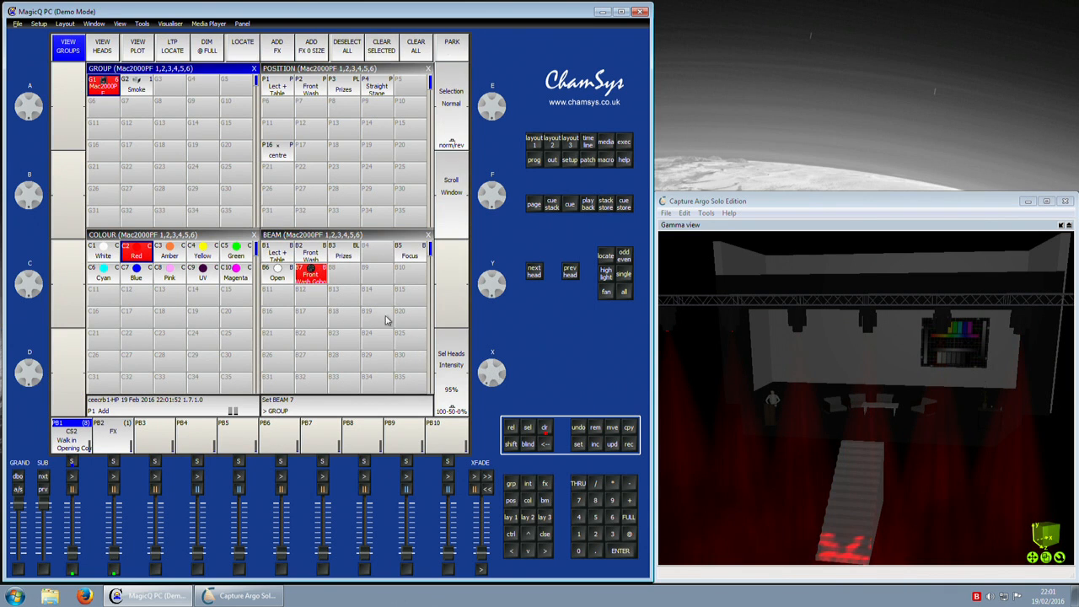
- Run the Group macro from the Execute page and lower the selected heads' intensity to 36%
click(624, 142)
click(303, 369)
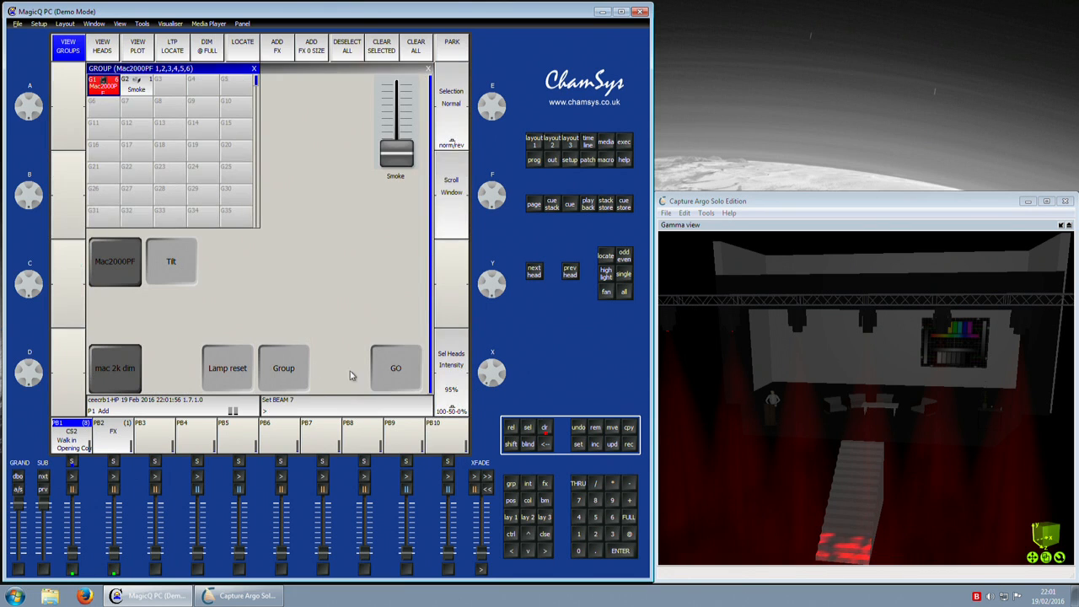
drag(495, 384, 504, 354)
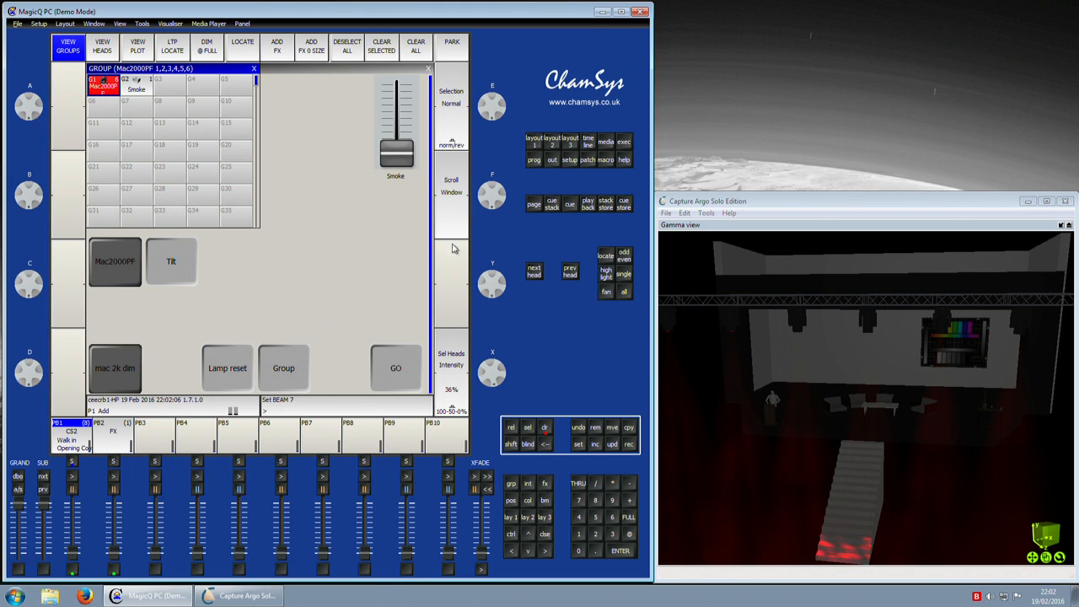
- Copy the "Group" macro from macro 23 to macro 5
click(605, 160)
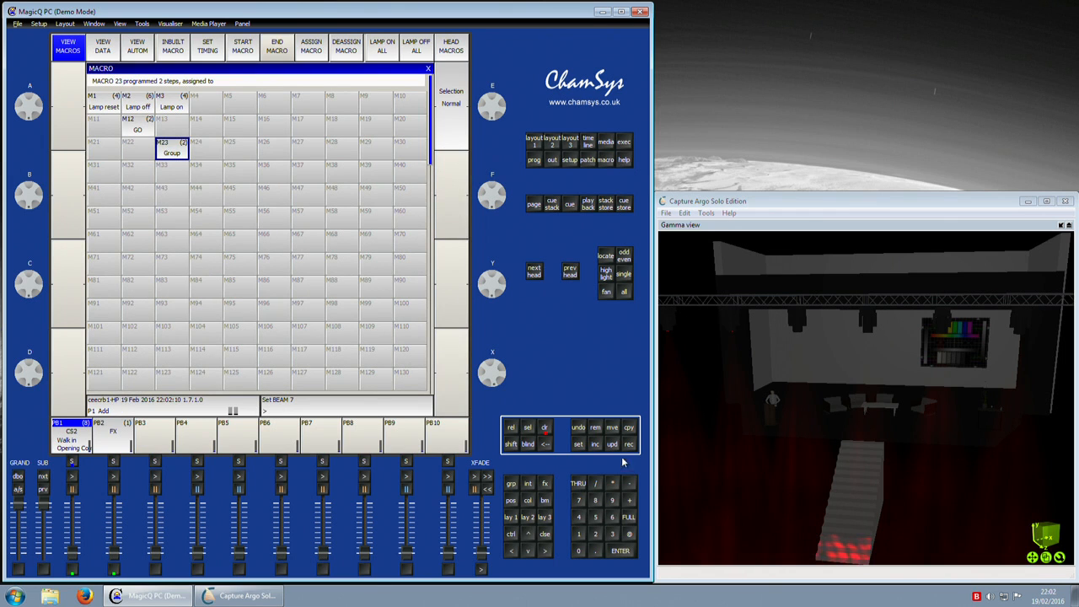
click(629, 428)
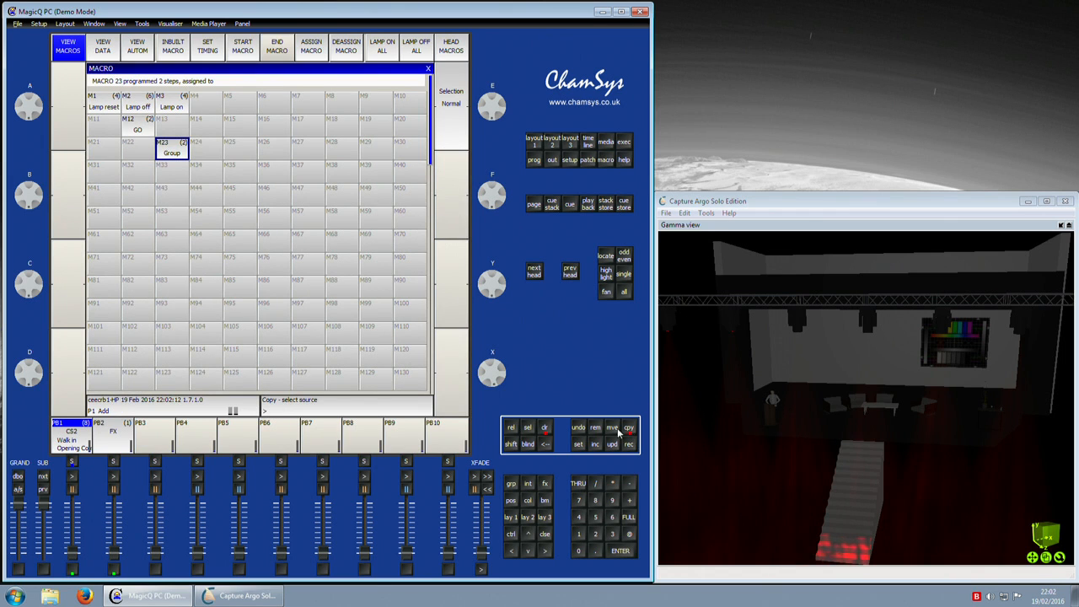
click(179, 154)
click(242, 101)
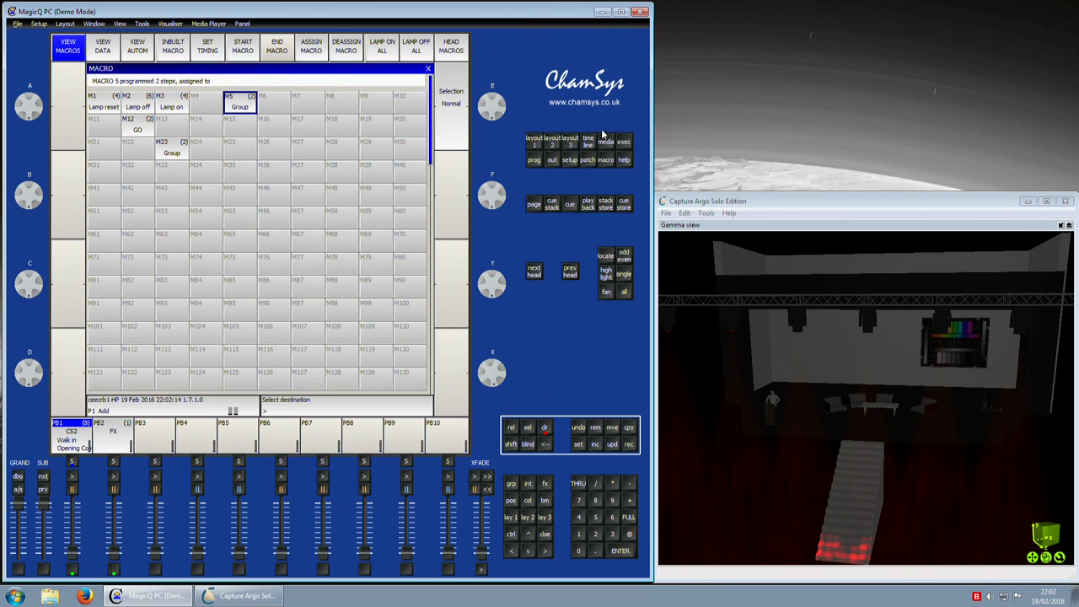
- Run the Group macro from the quick macro bar over Layout 1 and raise the selected heads' intensity to 52%
click(511, 501)
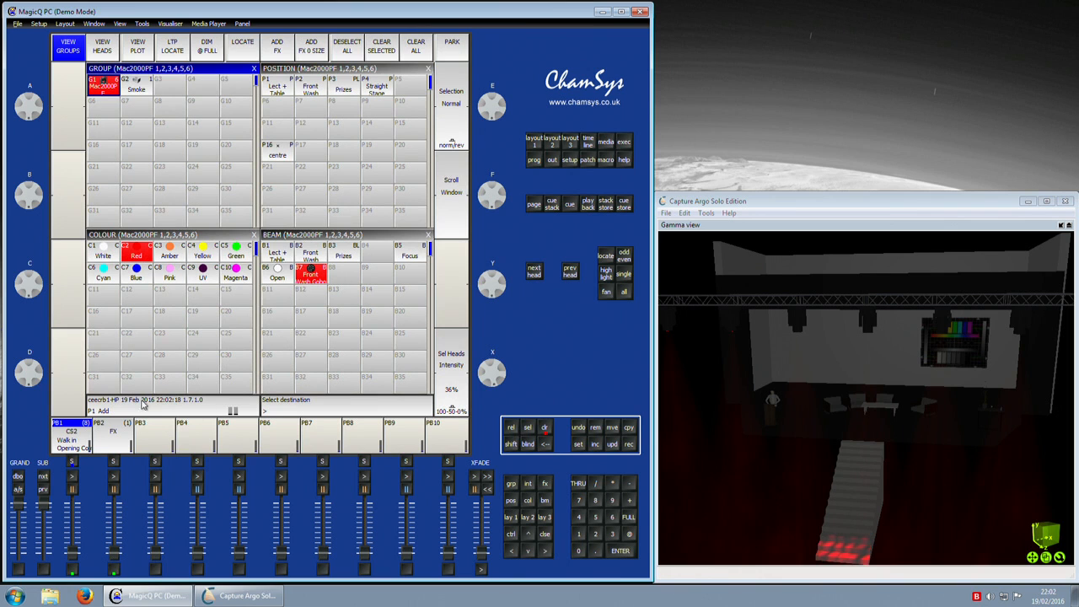
click(607, 159)
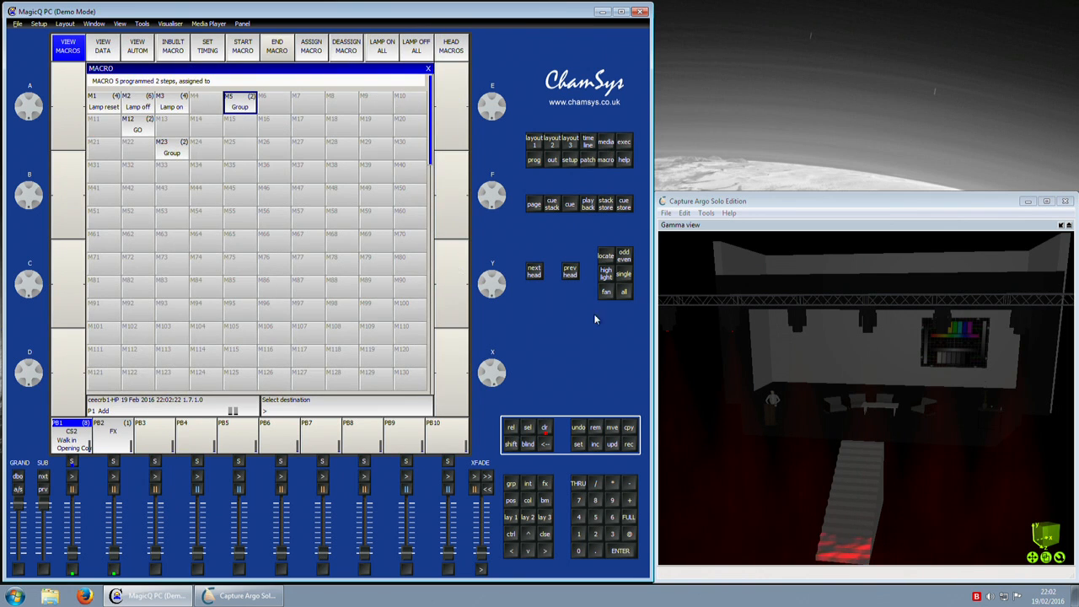
click(513, 517)
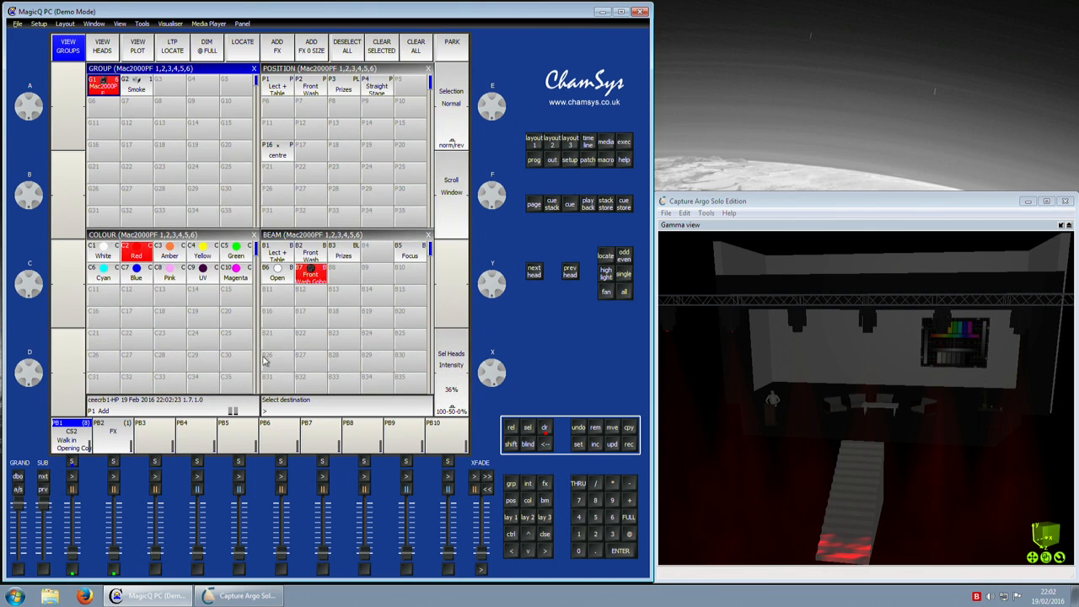
click(209, 403)
click(230, 358)
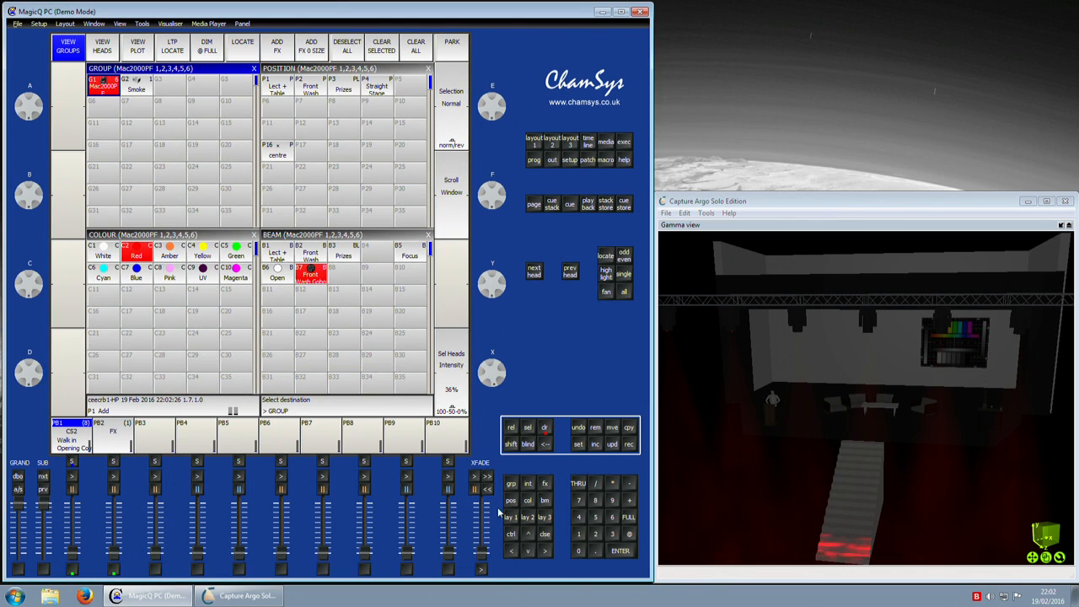
drag(496, 371, 505, 393)
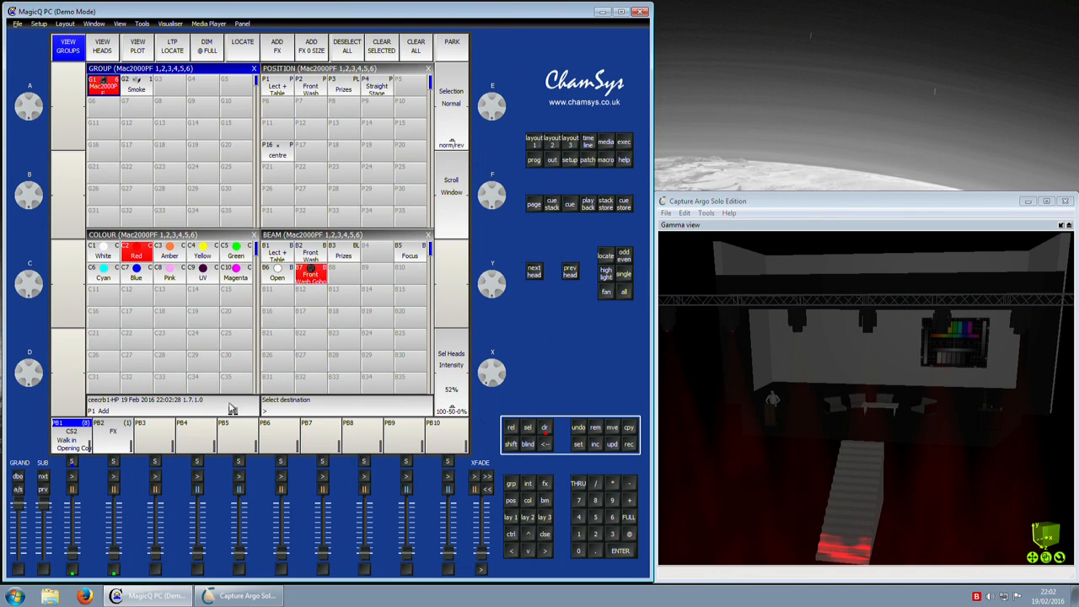
- Clear the programmer, select Mac2000PF through the quick Group macro, run the quick Lamp reset macro, and clear again
click(547, 430)
click(200, 401)
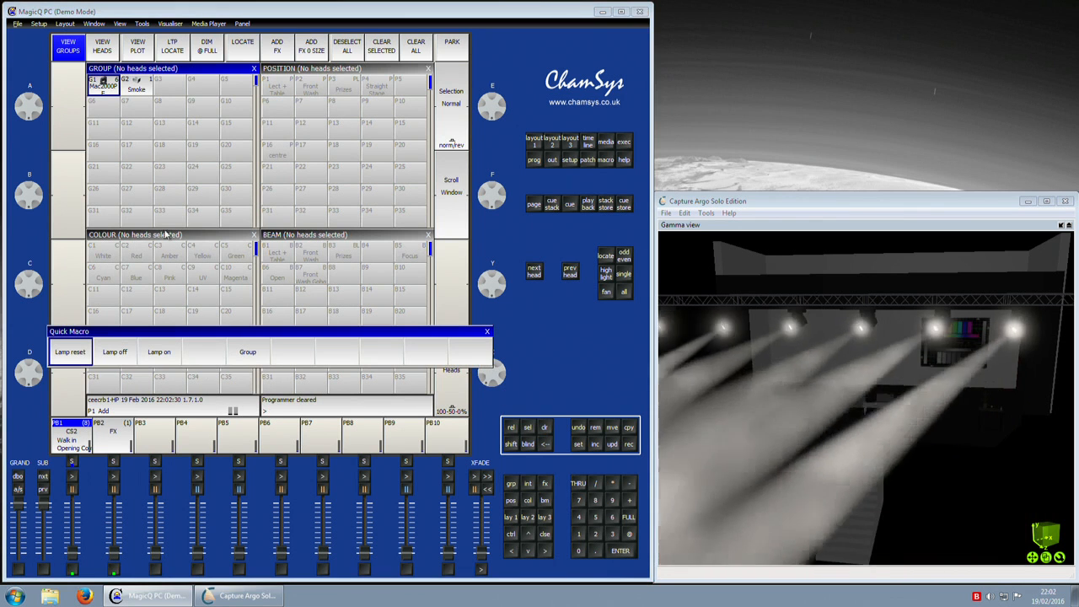
click(237, 356)
click(103, 104)
click(105, 99)
click(226, 408)
click(71, 352)
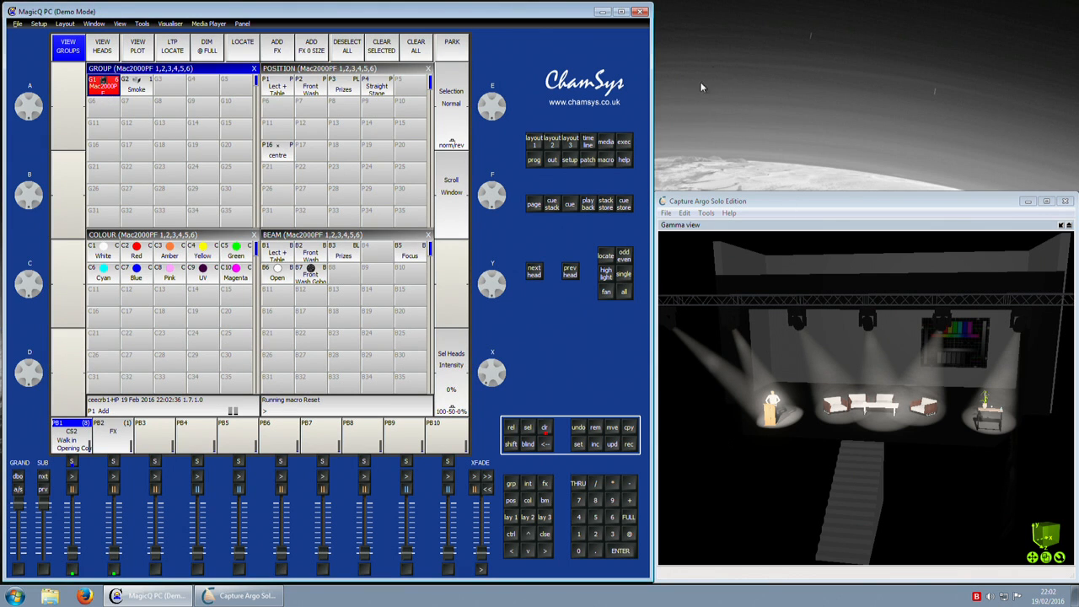
click(548, 429)
- Set MagicHDLogo.png from the bitmaps folder as the wallpaper of Execute page 2
click(624, 144)
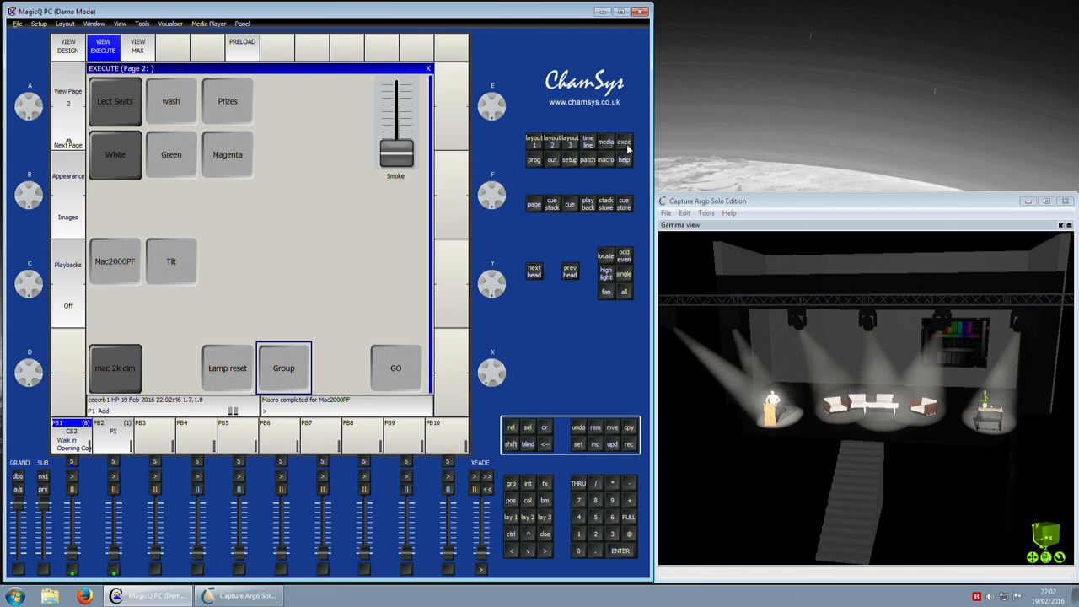
click(63, 54)
click(91, 48)
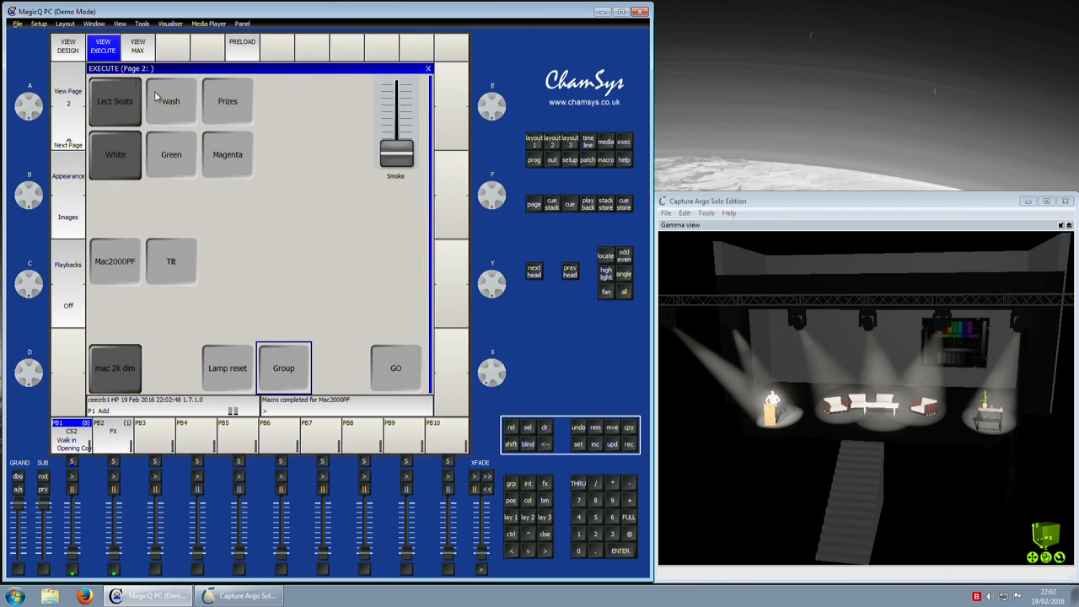
click(80, 45)
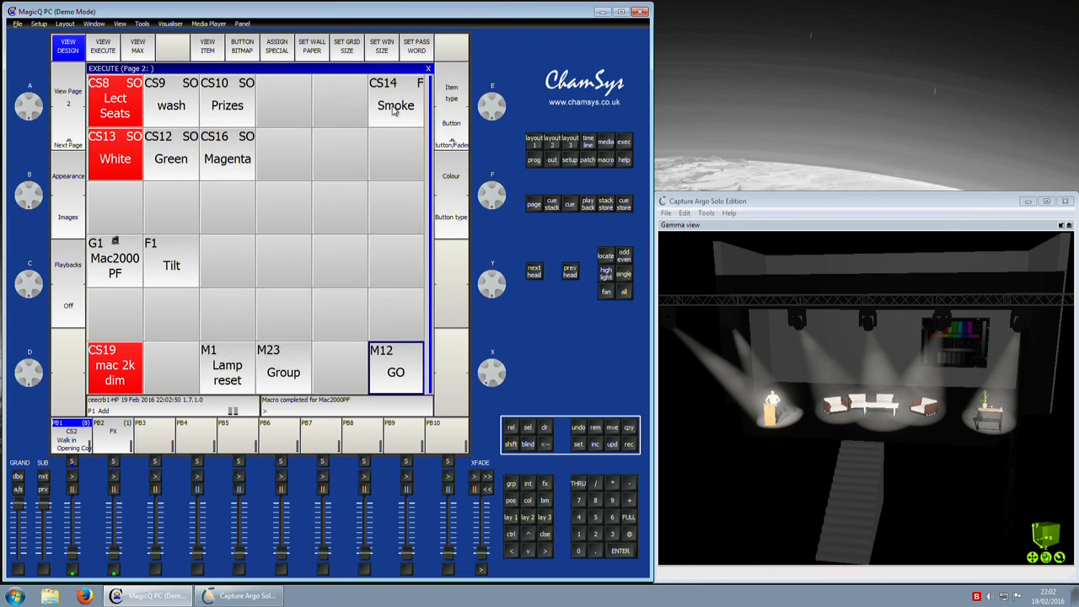
click(313, 49)
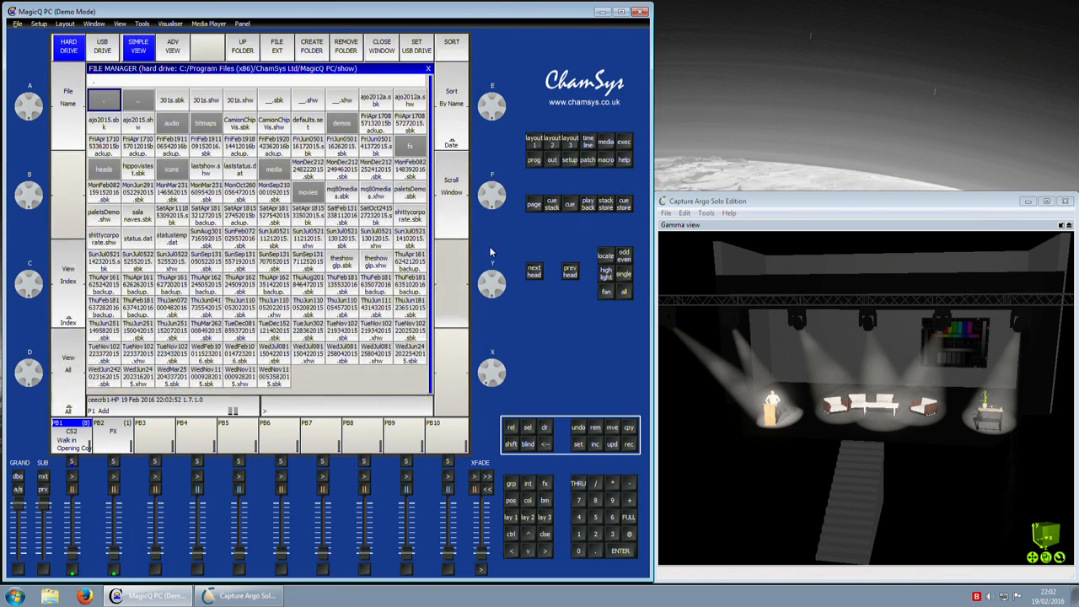
click(206, 125)
click(282, 108)
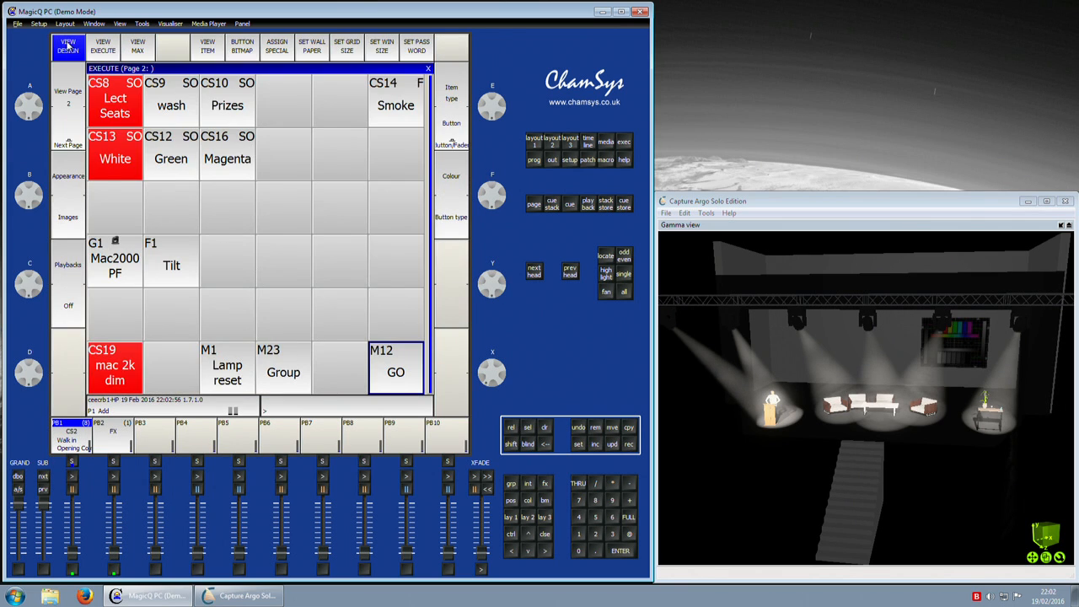
- Show page 2 in its execute view and raise the Smoke fader to slightly above its middle
click(100, 46)
mouse_move(398, 145)
mouse_down()
mouse_move(402, 110)
mouse_move(389, 144)
mouse_up()
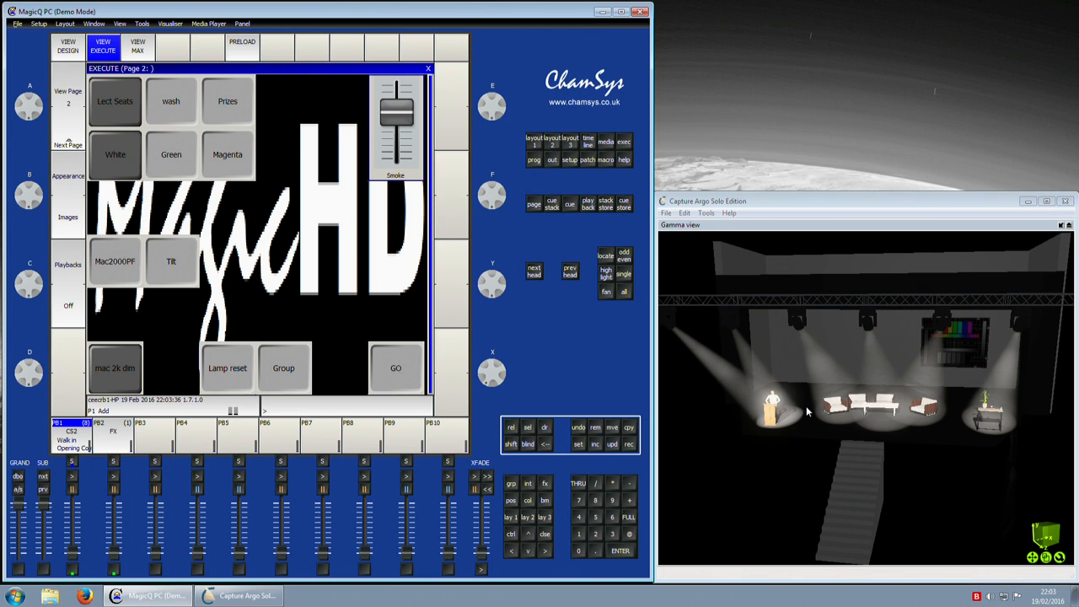
- Go to Execute page 1 and set ChamSysLogo.png from the bitmaps folder as its wallpaper
click(84, 137)
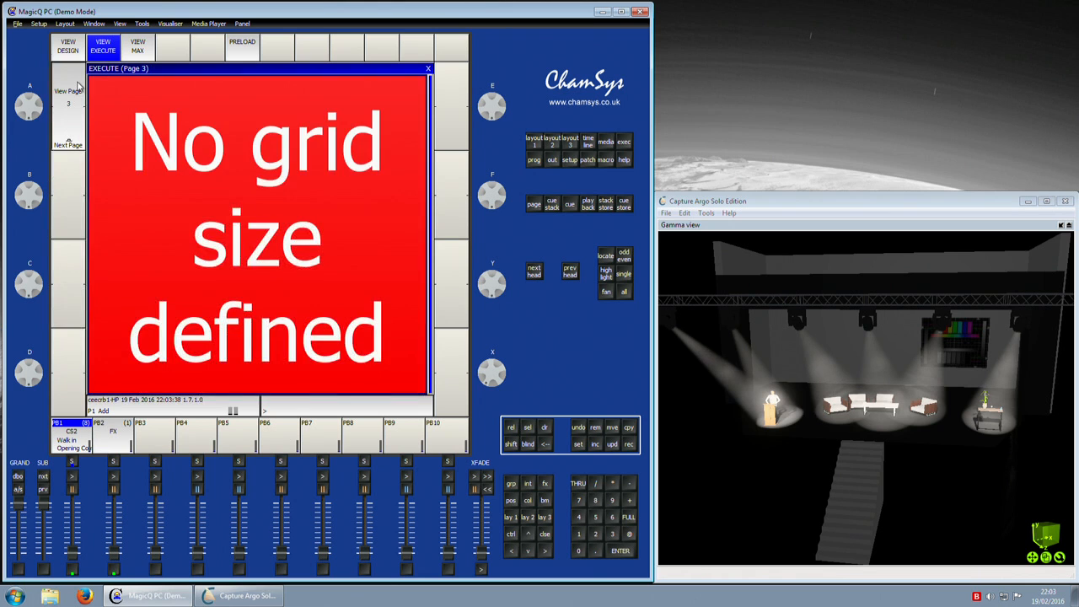
click(74, 135)
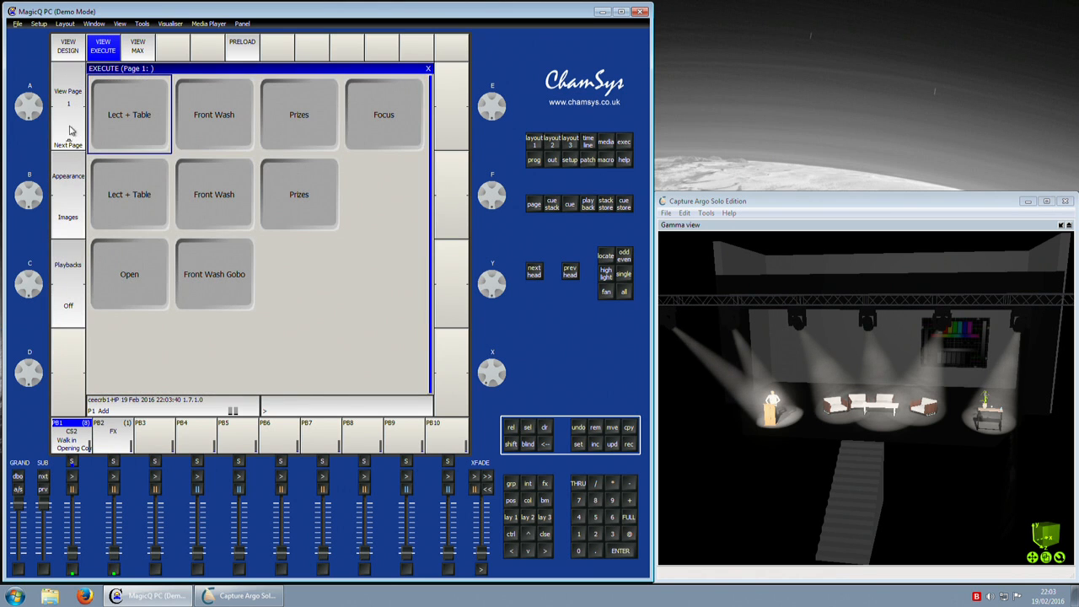
click(74, 52)
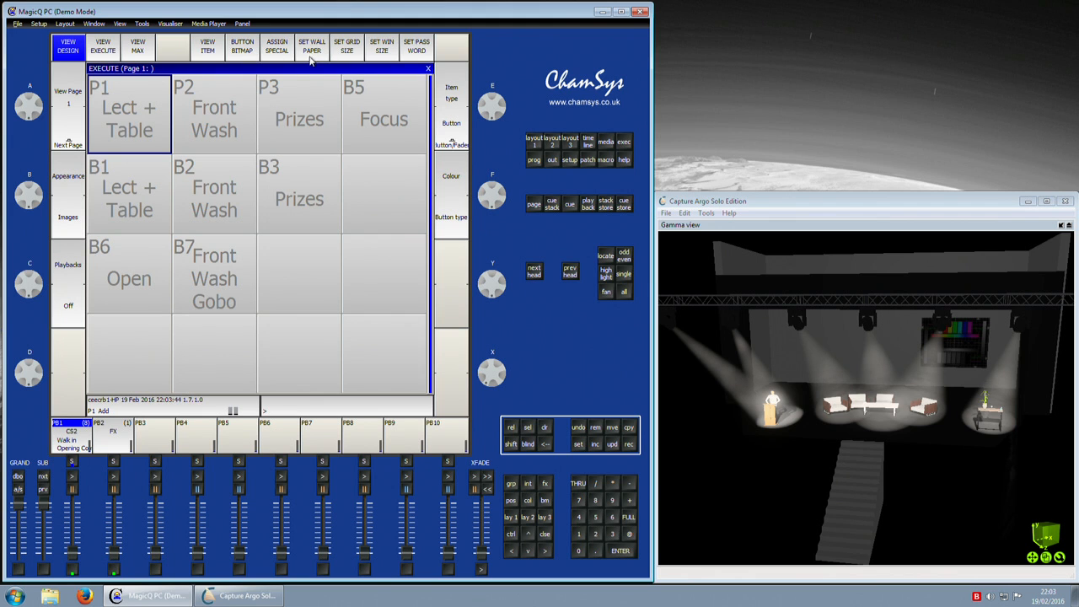
click(323, 56)
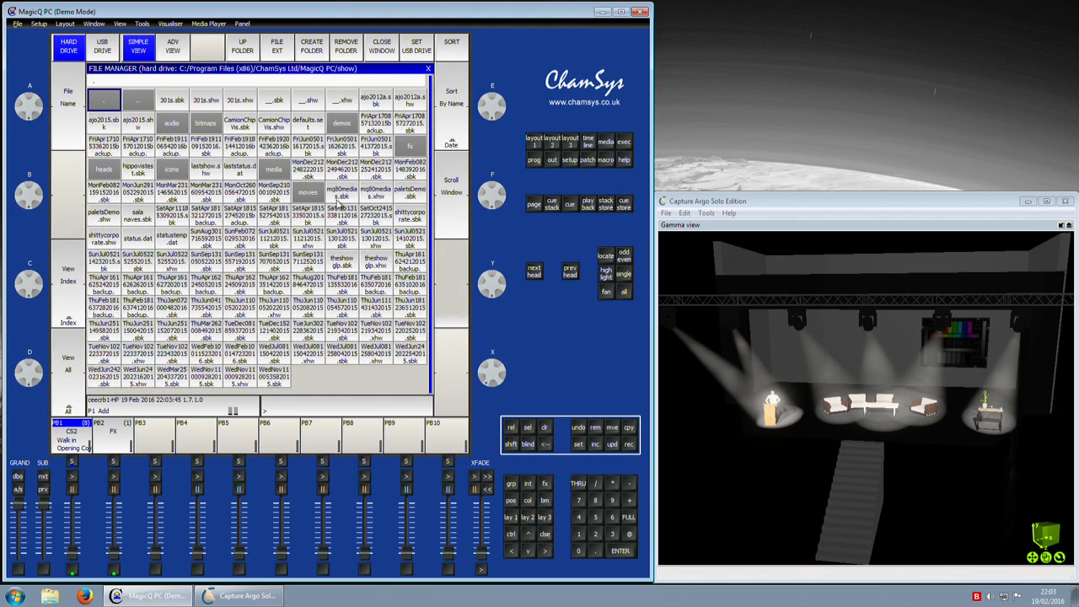
click(207, 128)
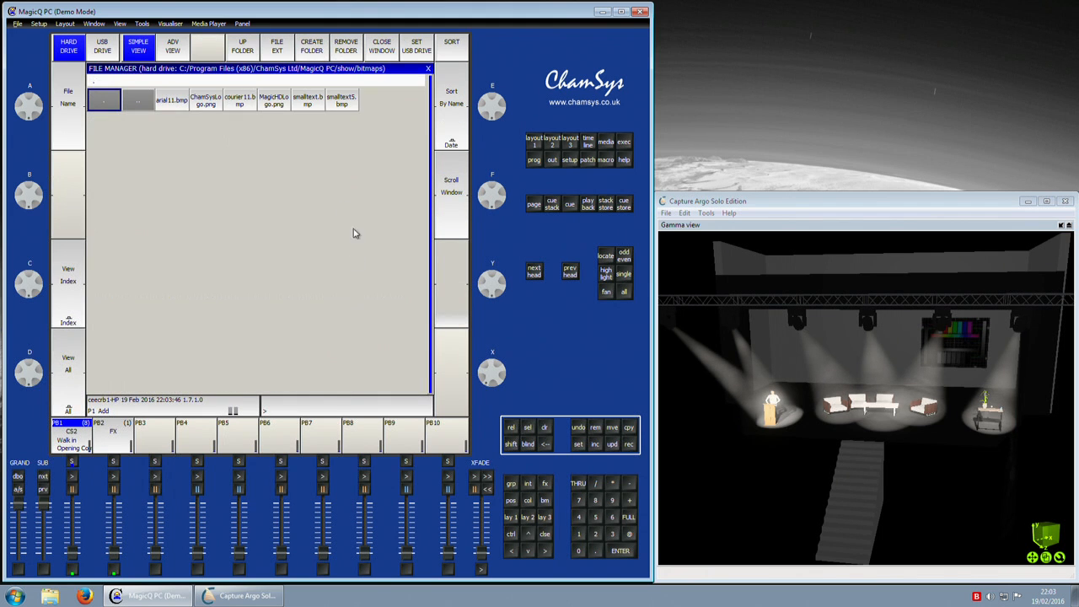
click(210, 105)
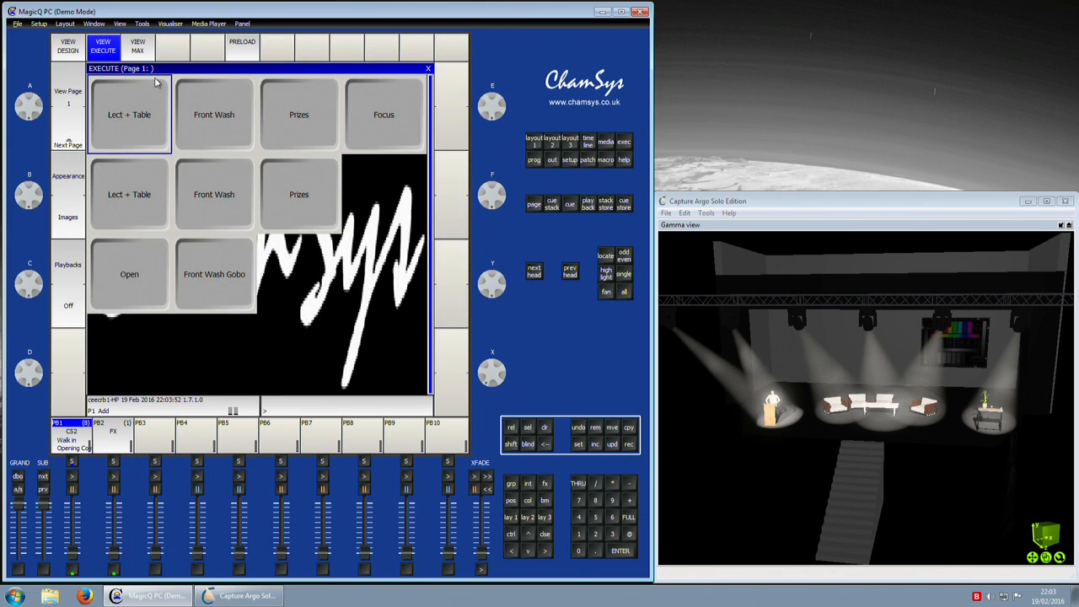
- Compare page 2 with page 1 and change page 1's button appearance to Coloured
click(72, 137)
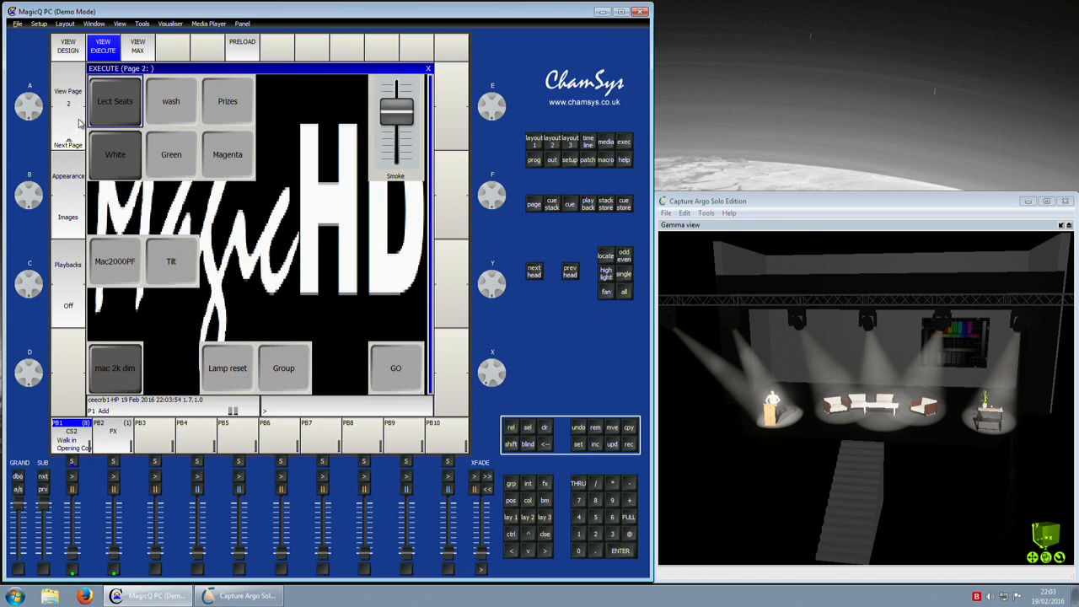
click(72, 102)
click(74, 160)
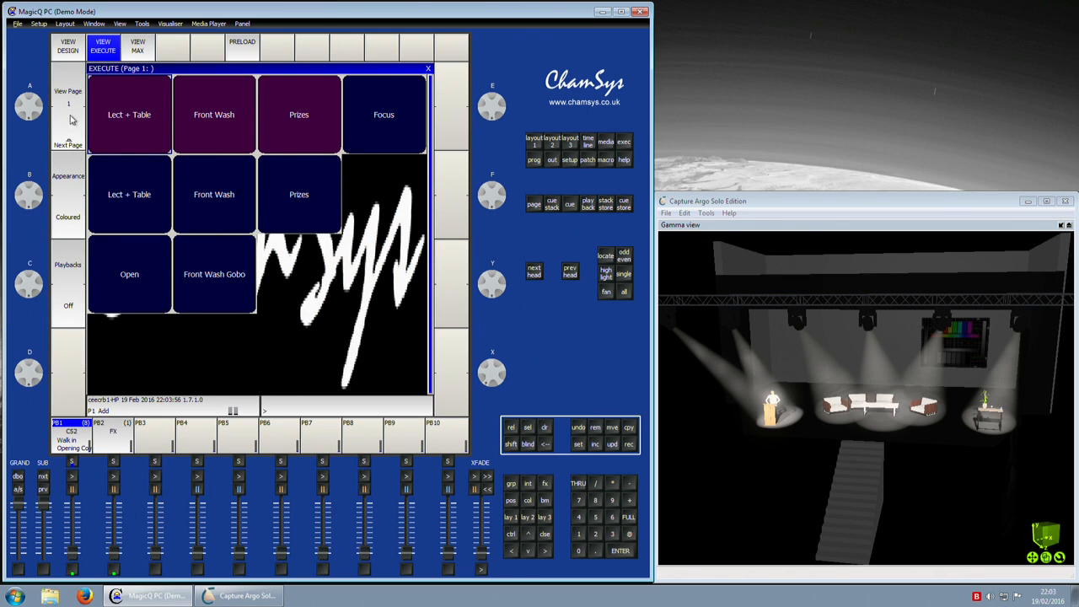
- Flip between Execute pages 1 and 2 to compare their appearances and wallpapers, ending on page 2
click(68, 137)
click(74, 97)
click(75, 99)
click(74, 103)
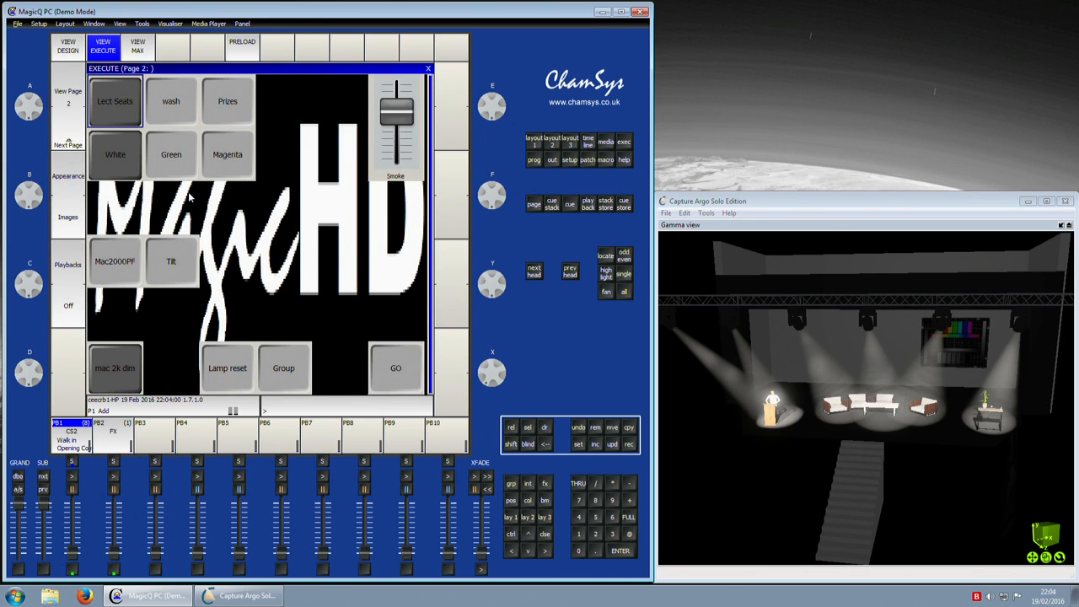
click(76, 114)
click(77, 116)
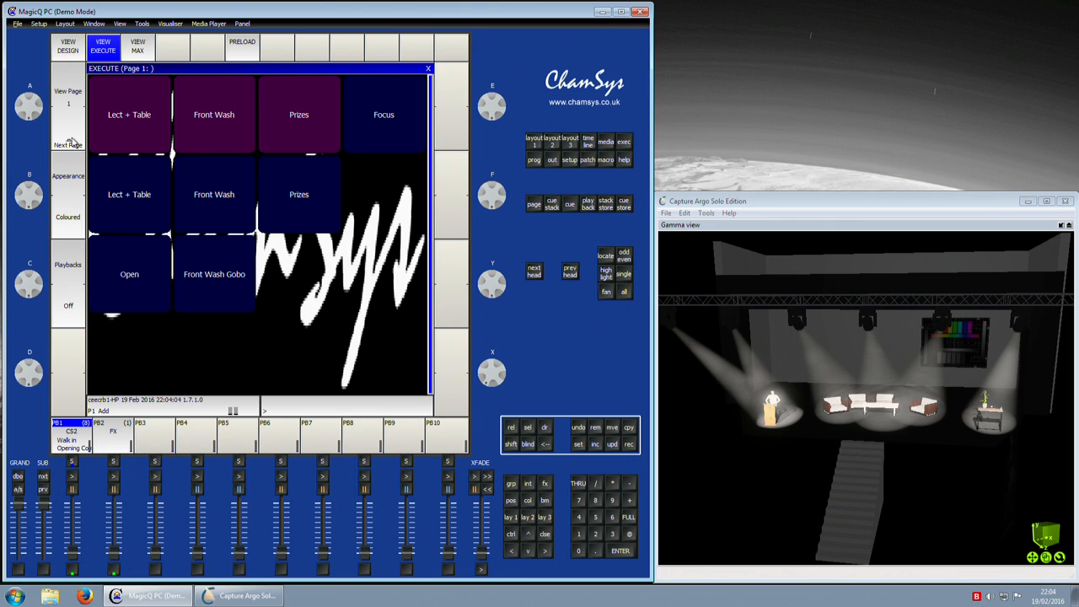
click(73, 143)
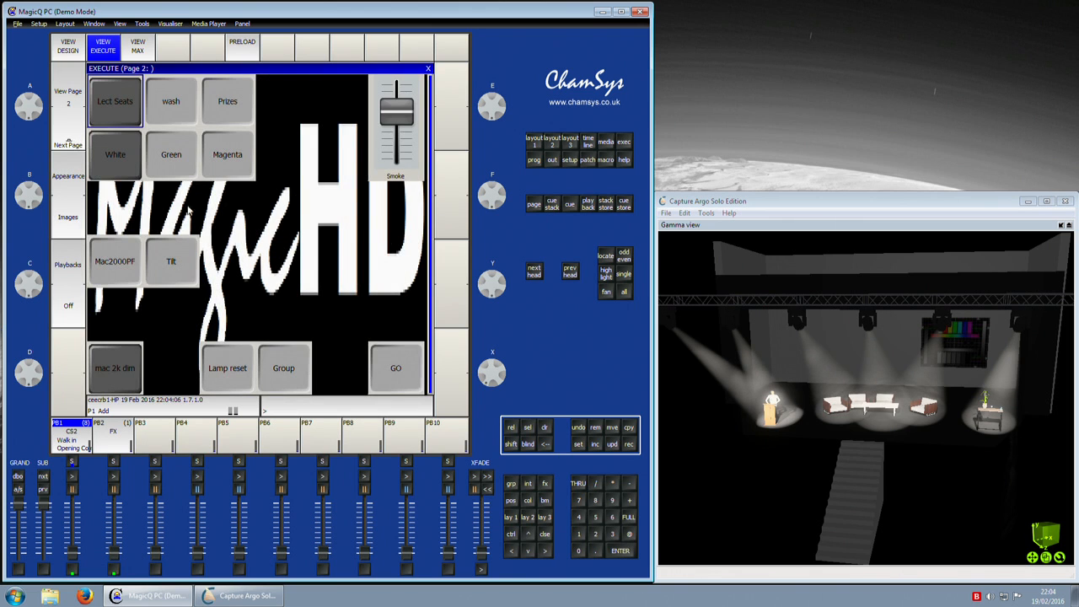